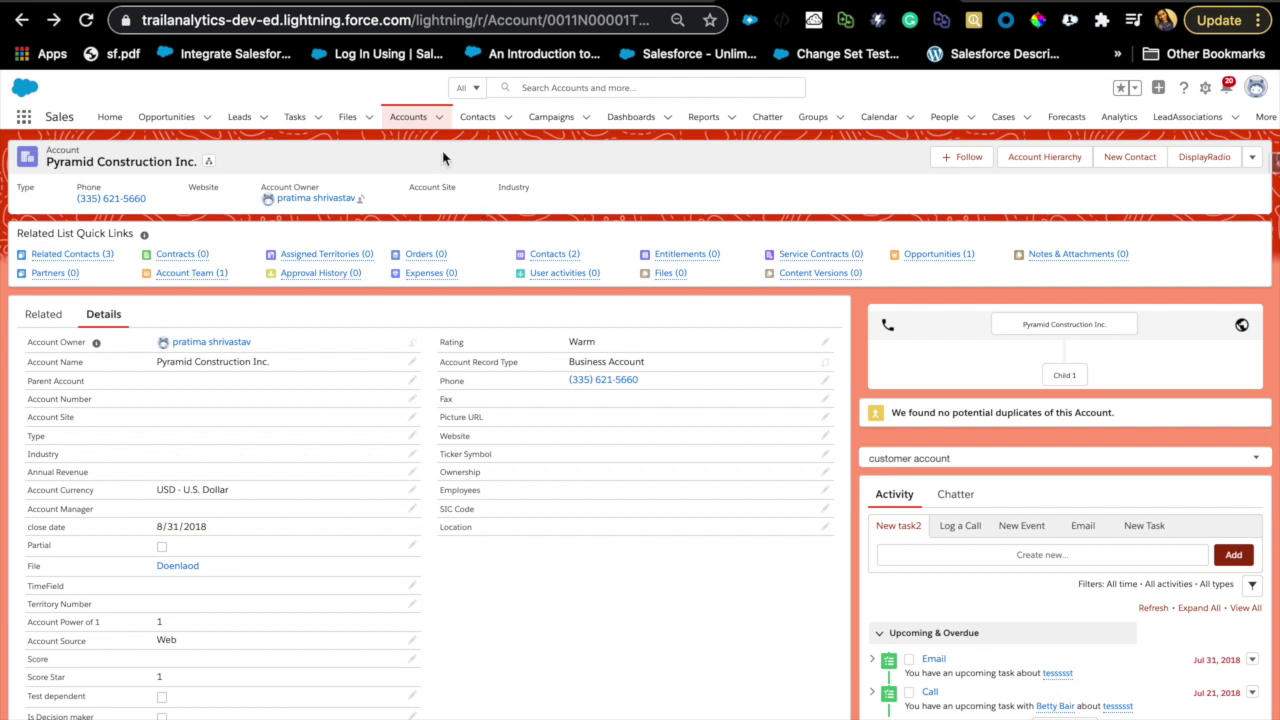
Open the Pyramid Construction Inc. account from the recently viewed accounts and examine its details, including the Active field
click(418, 120)
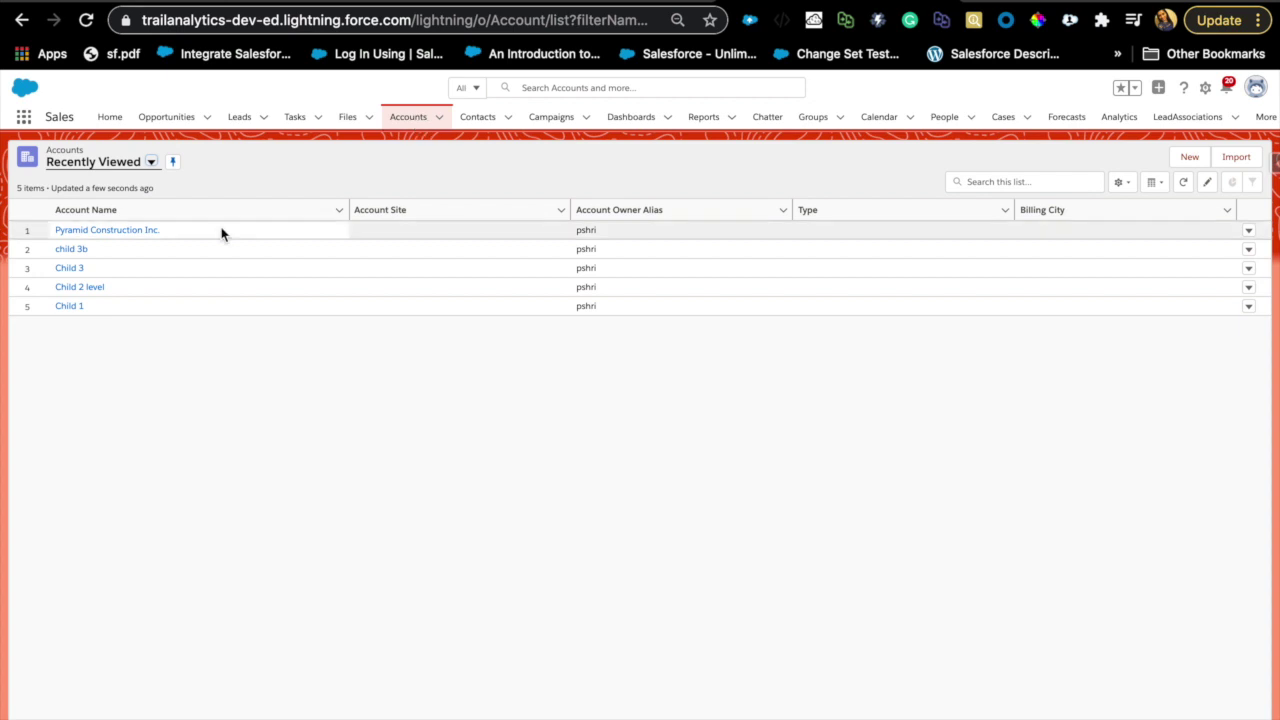
click(140, 232)
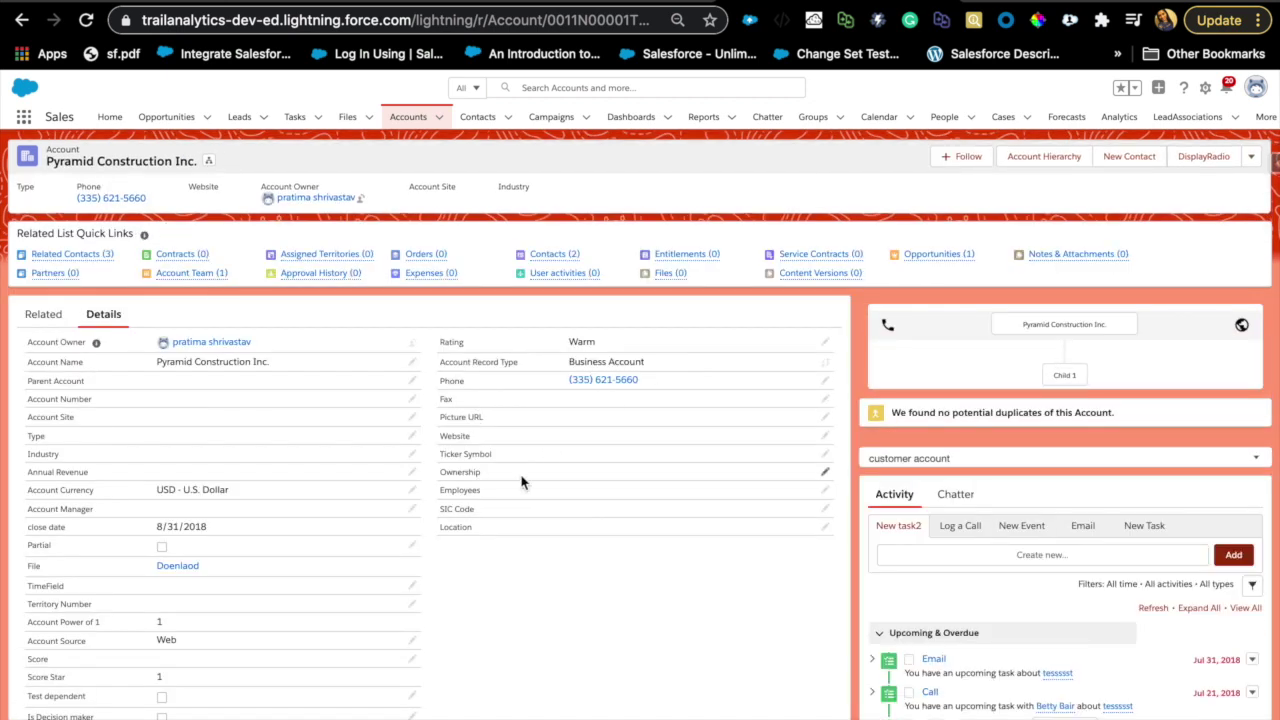
scroll(523, 480, down, 2)
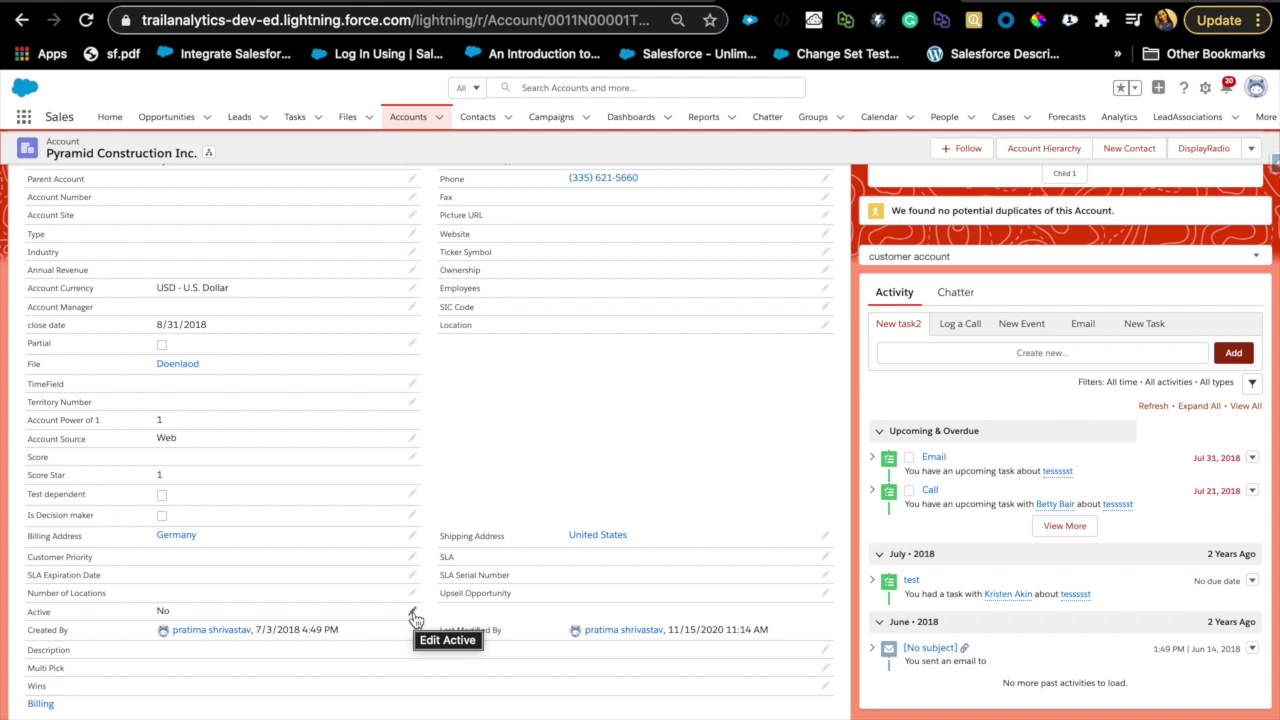
scroll(414, 617, up, 5)
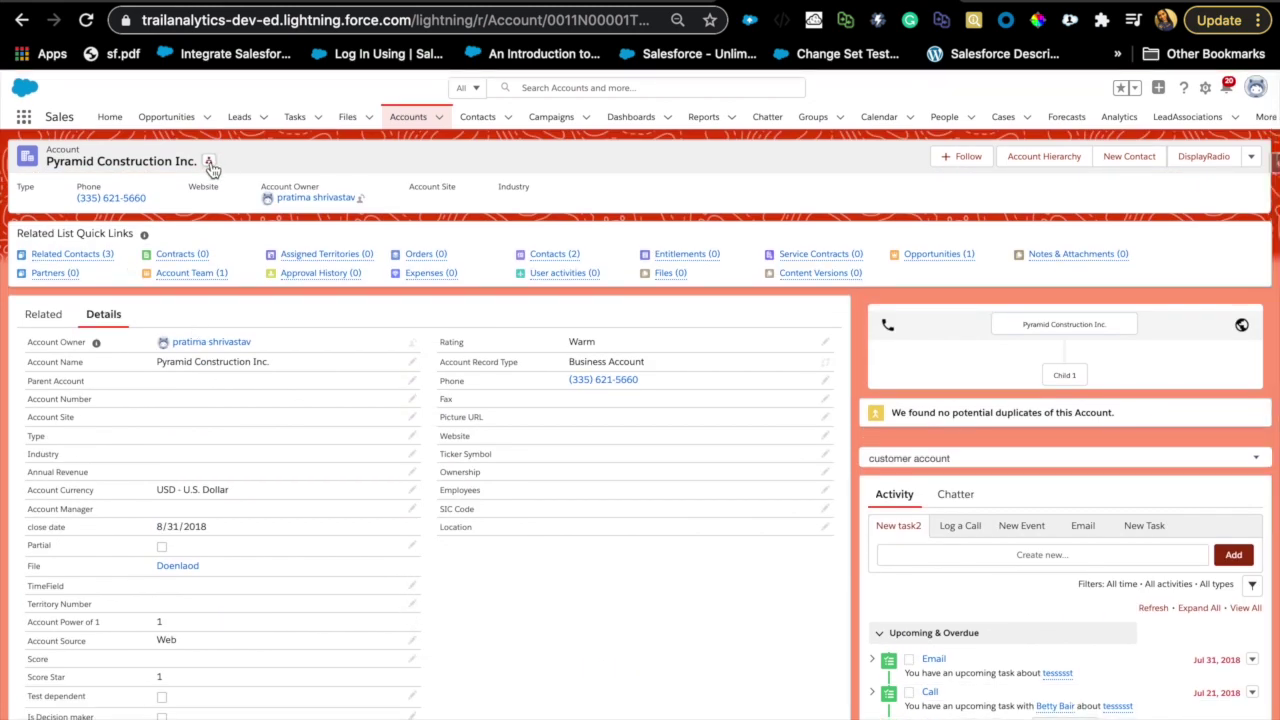
View the account hierarchy of Pyramid Construction Inc. and expand Child 1 and Child 2 level
click(210, 162)
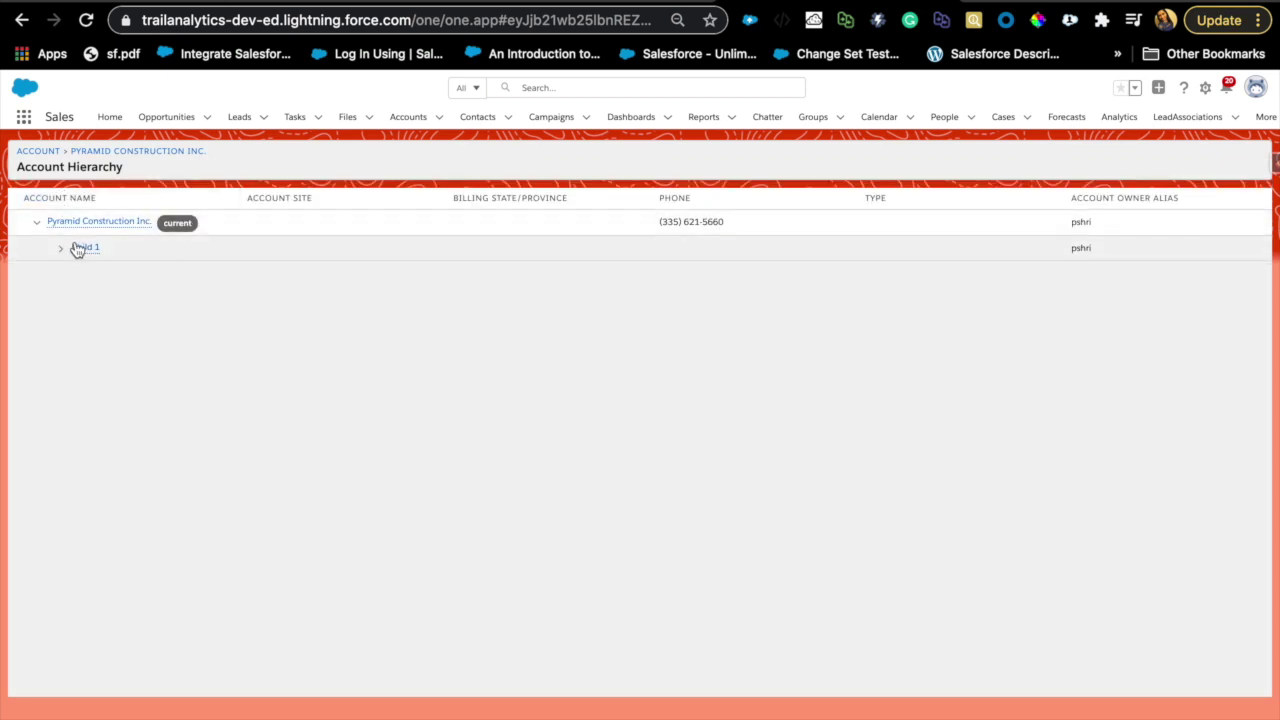
click(62, 249)
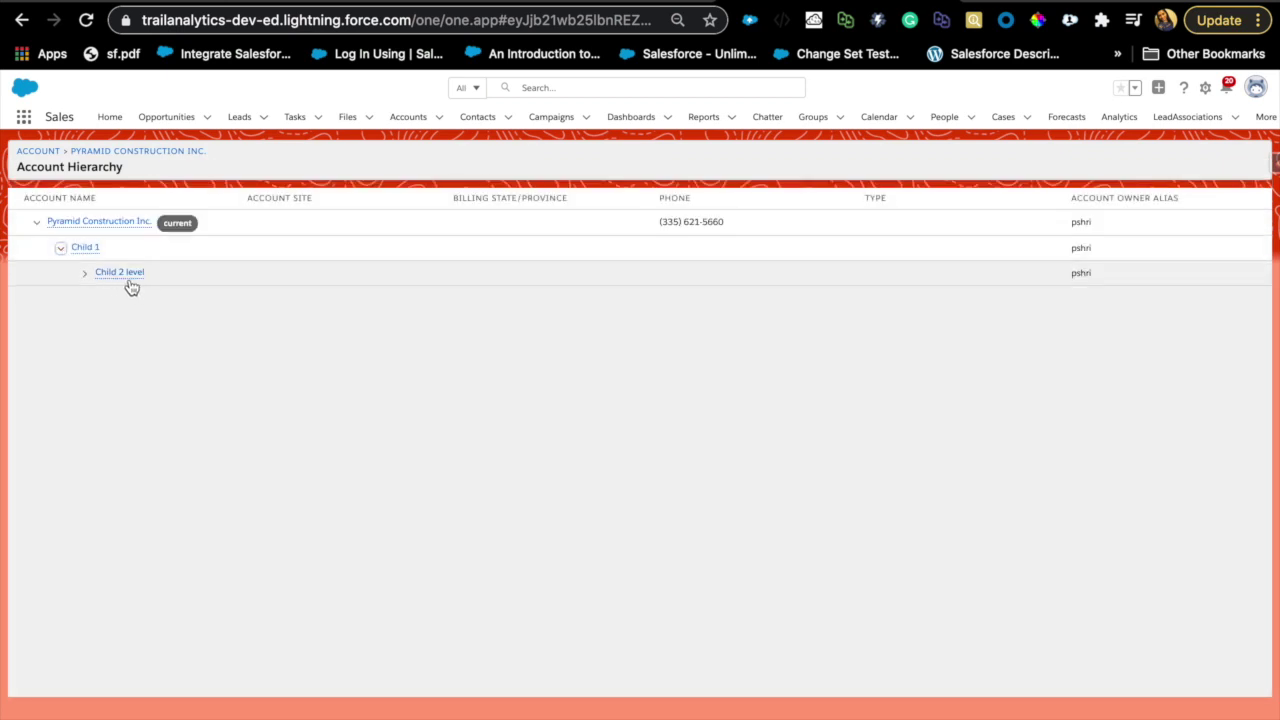
click(85, 275)
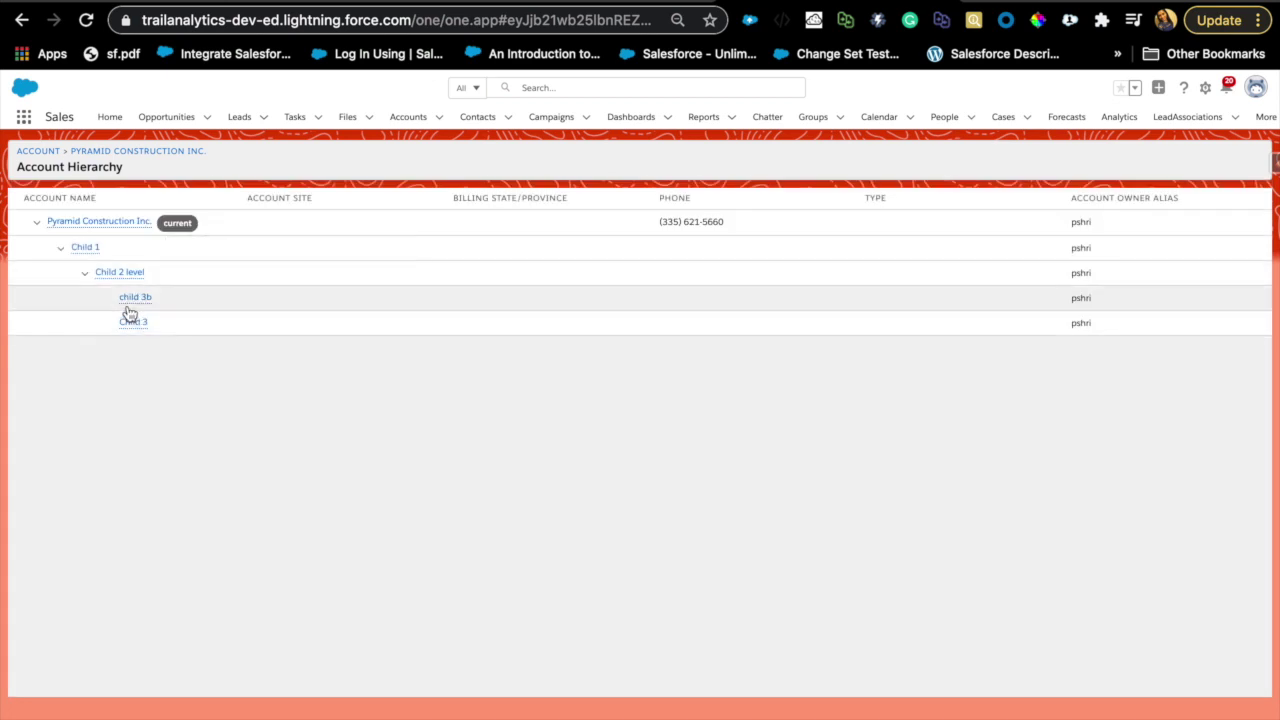
mouse_move(84, 248)
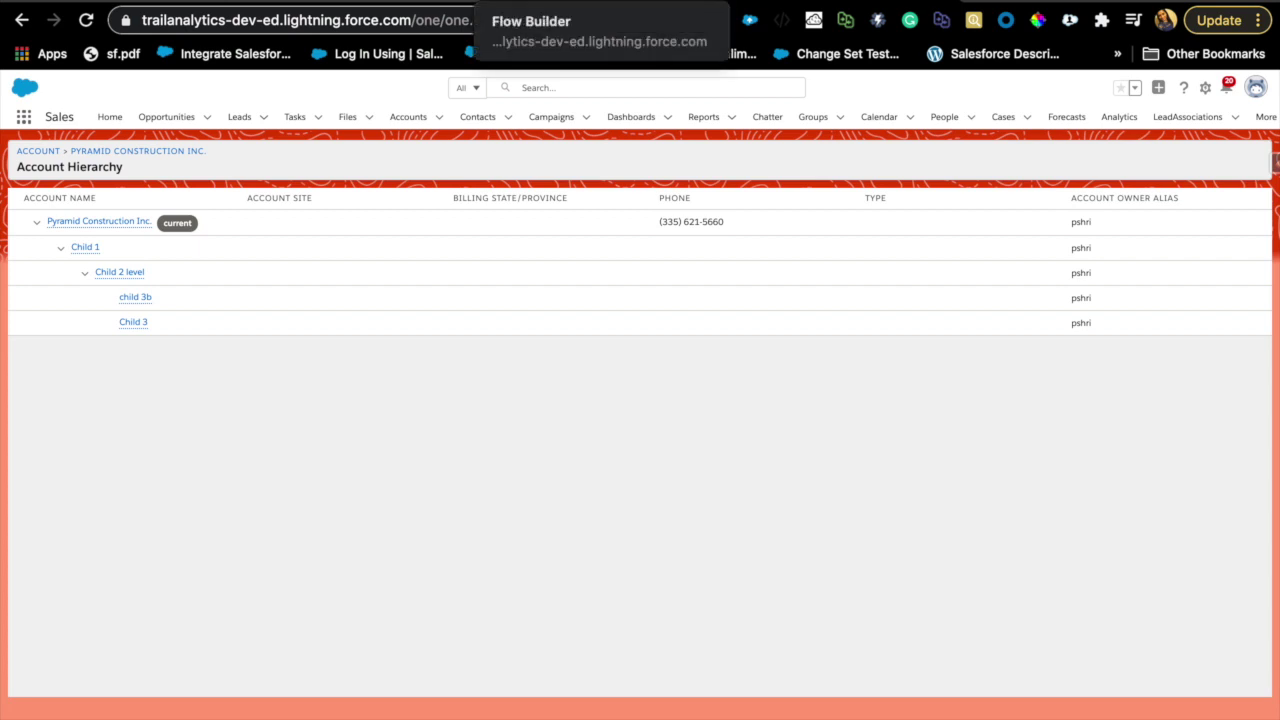
Create a new Record-Triggered Flow from the Flows setup page, using the Freeform layout
click(620, 3)
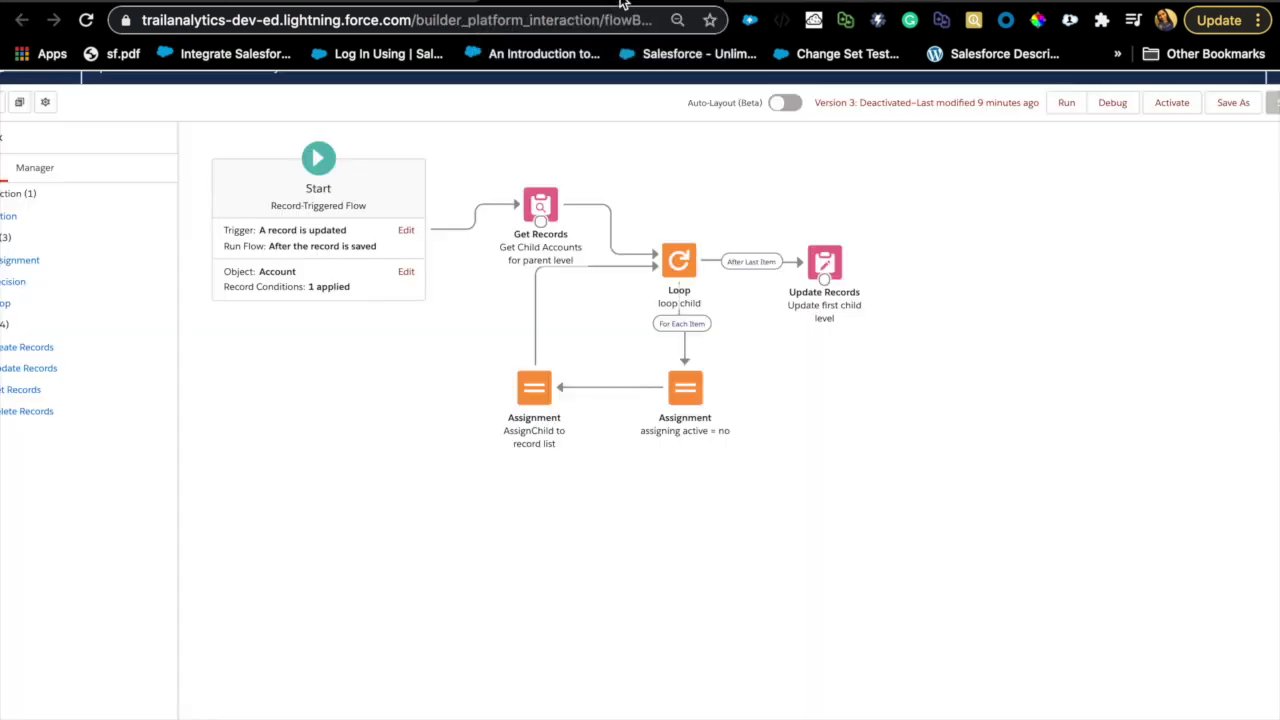
click(399, 3)
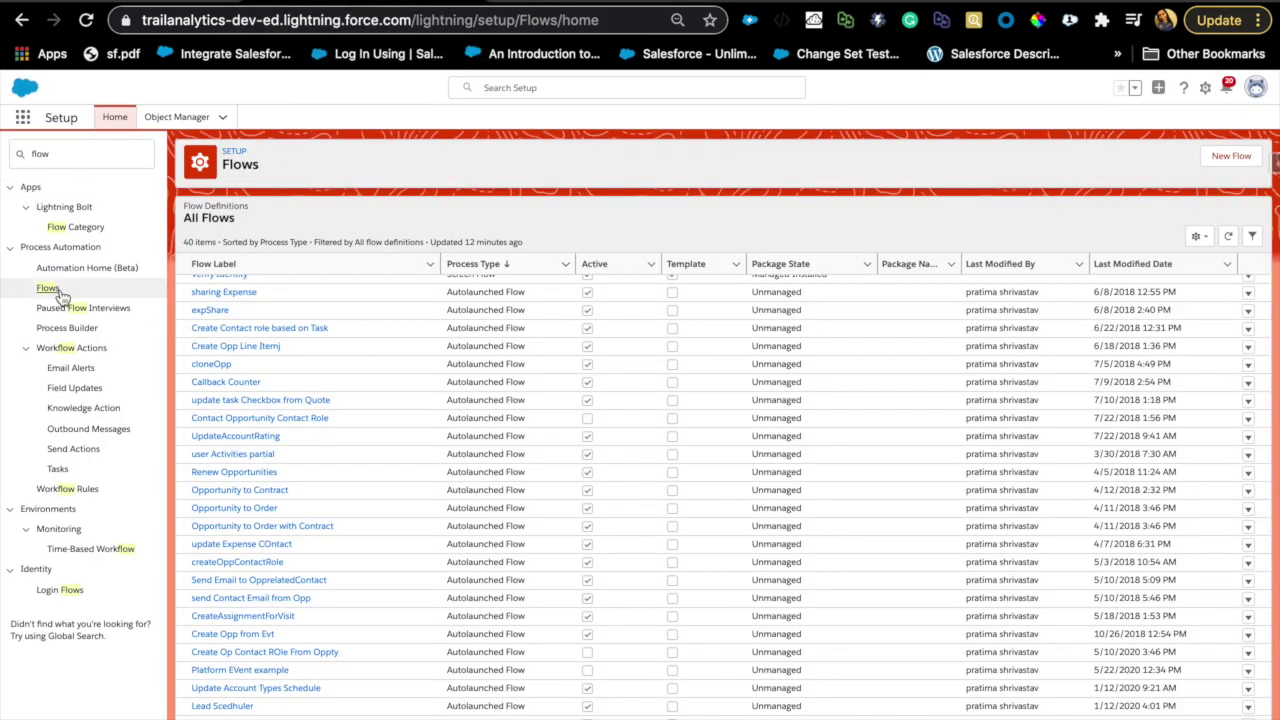
click(1231, 157)
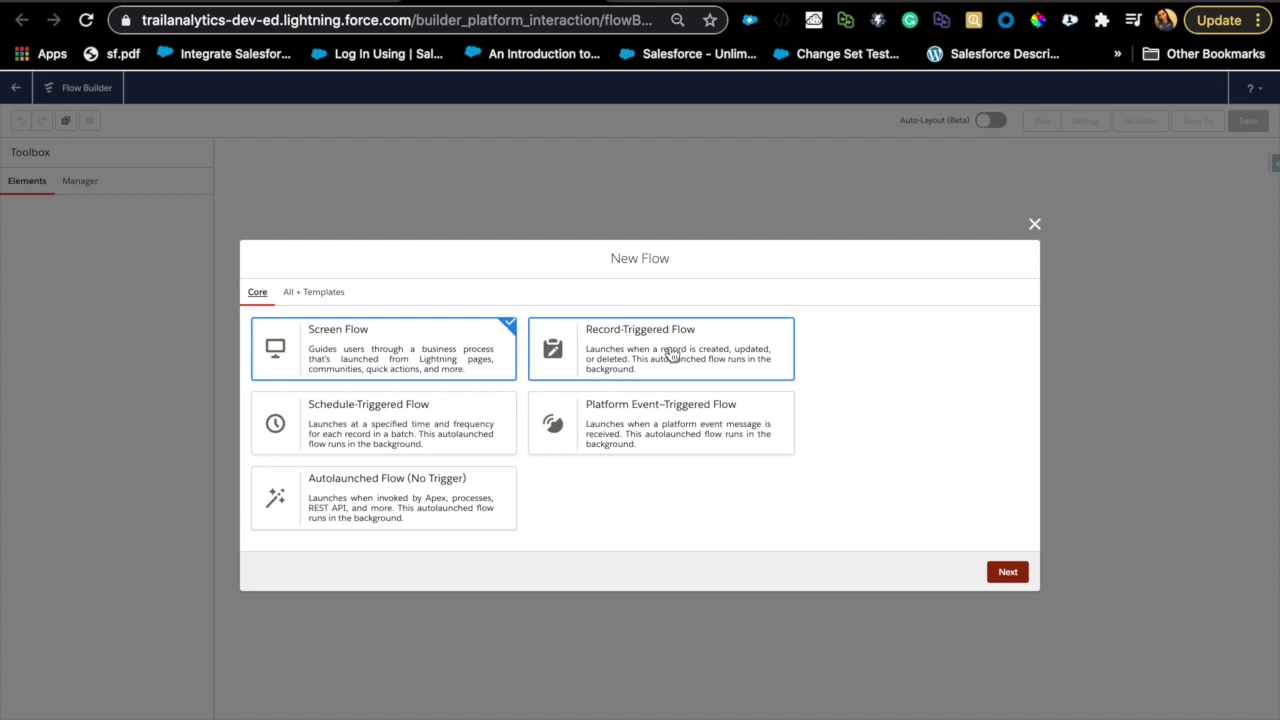
click(666, 352)
click(1007, 572)
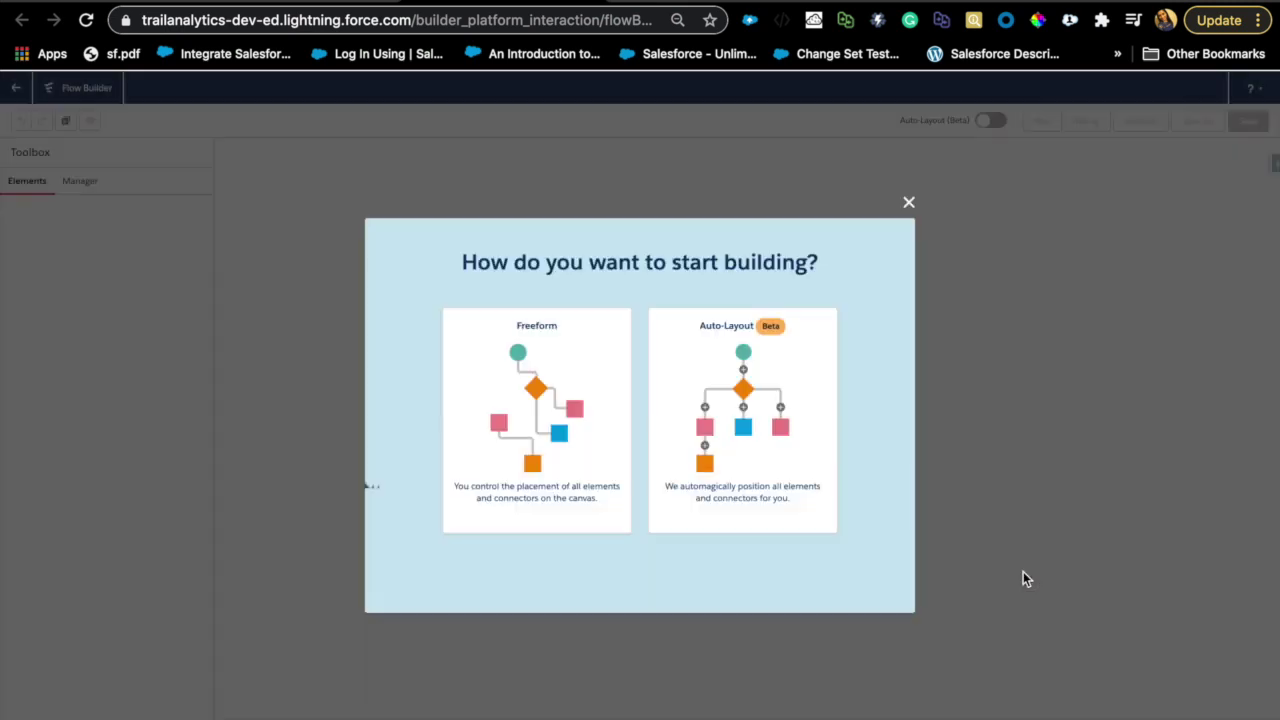
click(542, 426)
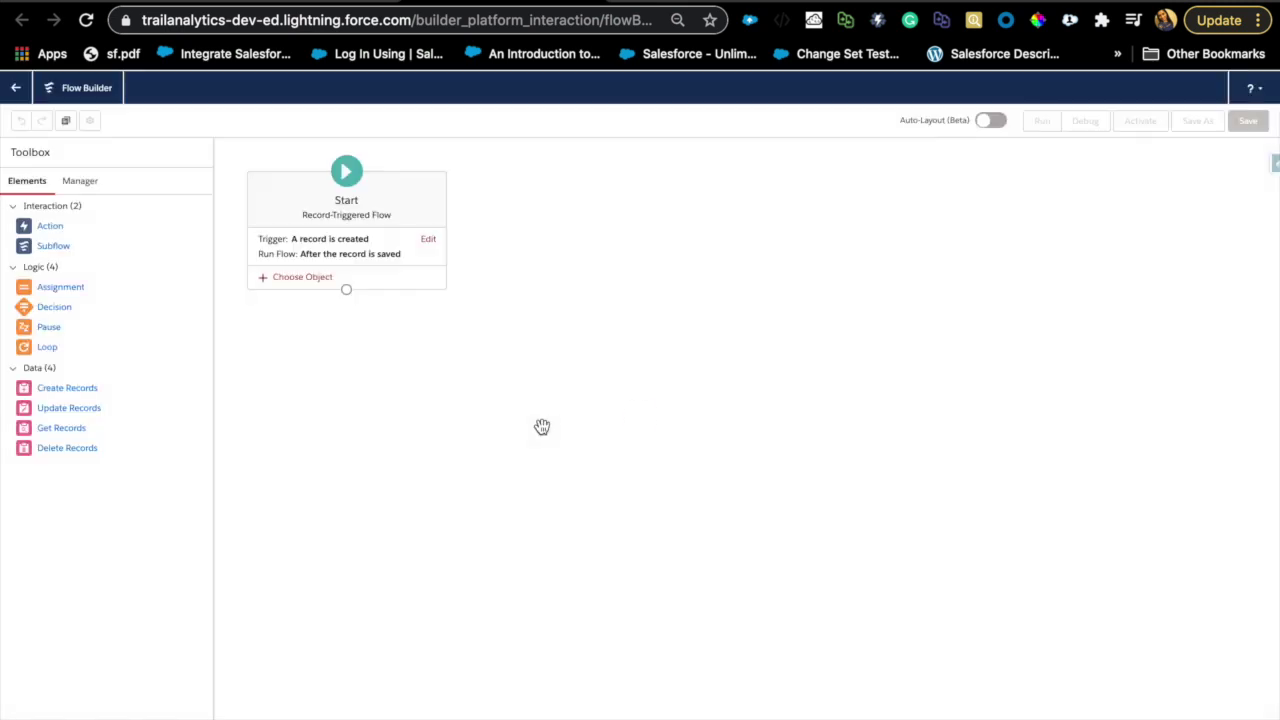
Configure the Start element's trigger to fire when a record is updated
click(432, 241)
click(374, 361)
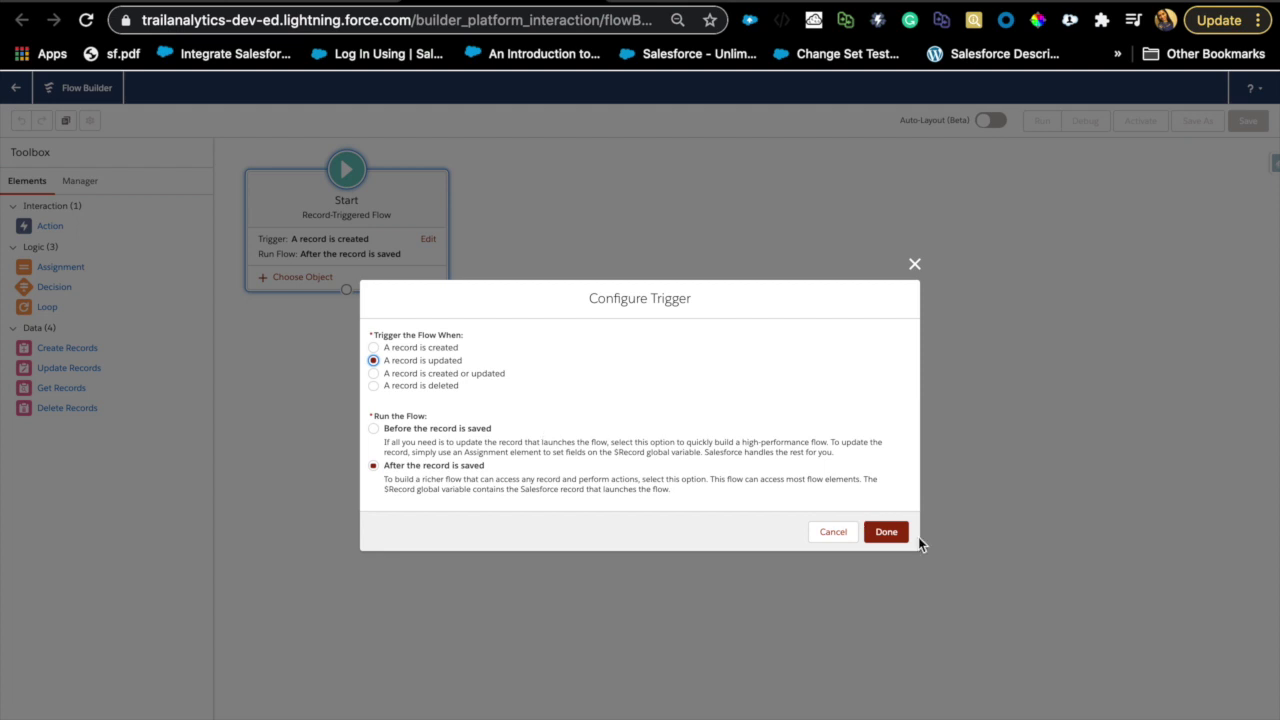
click(891, 533)
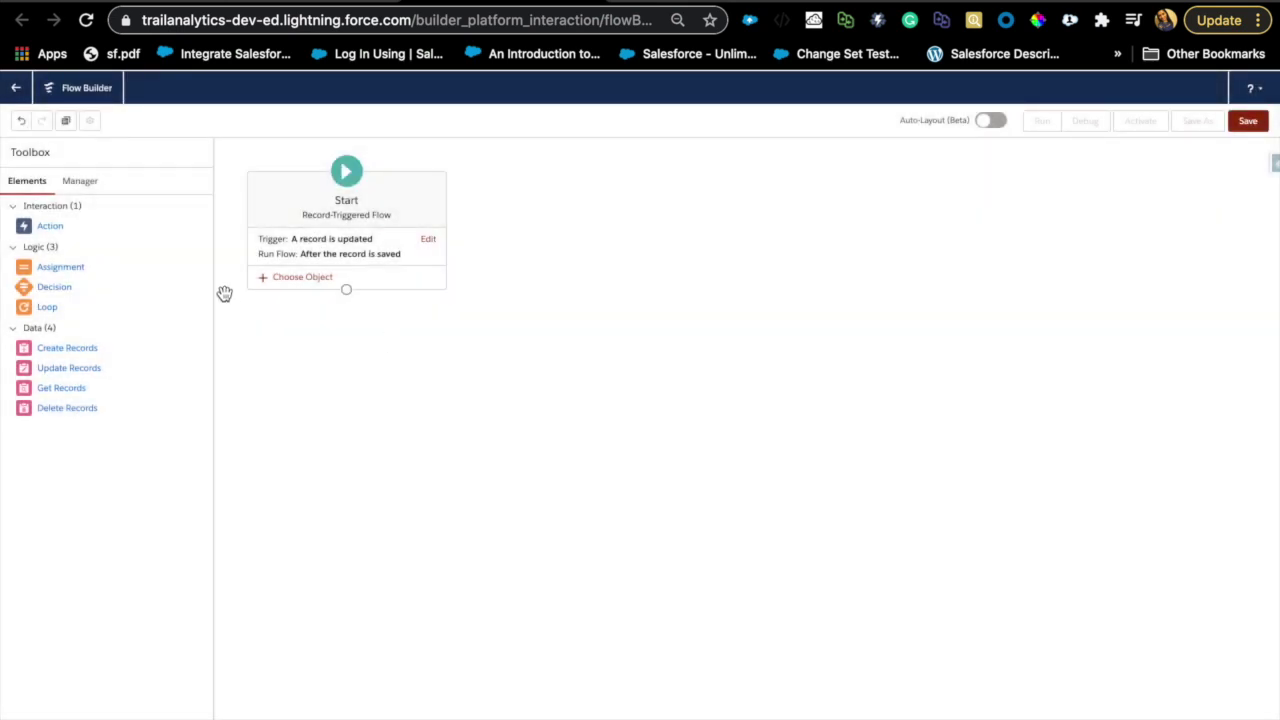
Choose Account as the triggering object and add the condition trailanalytics__Active__c Equals No
click(289, 279)
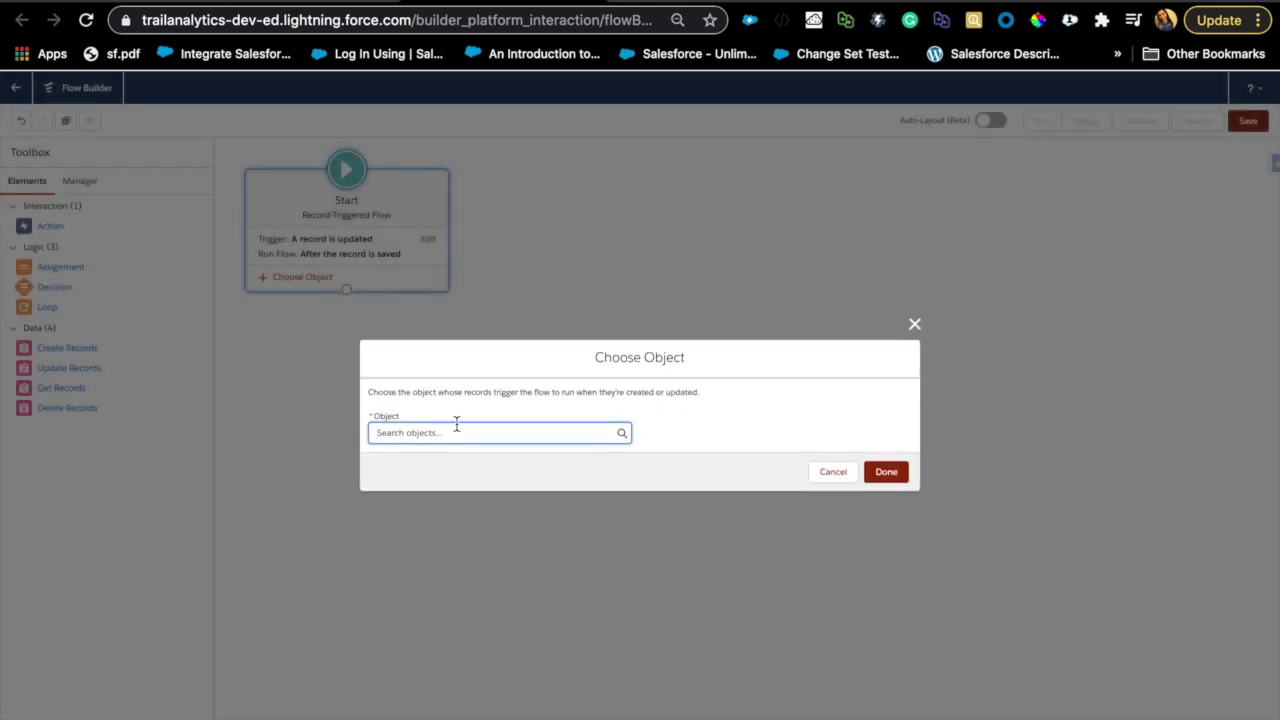
text(acc)
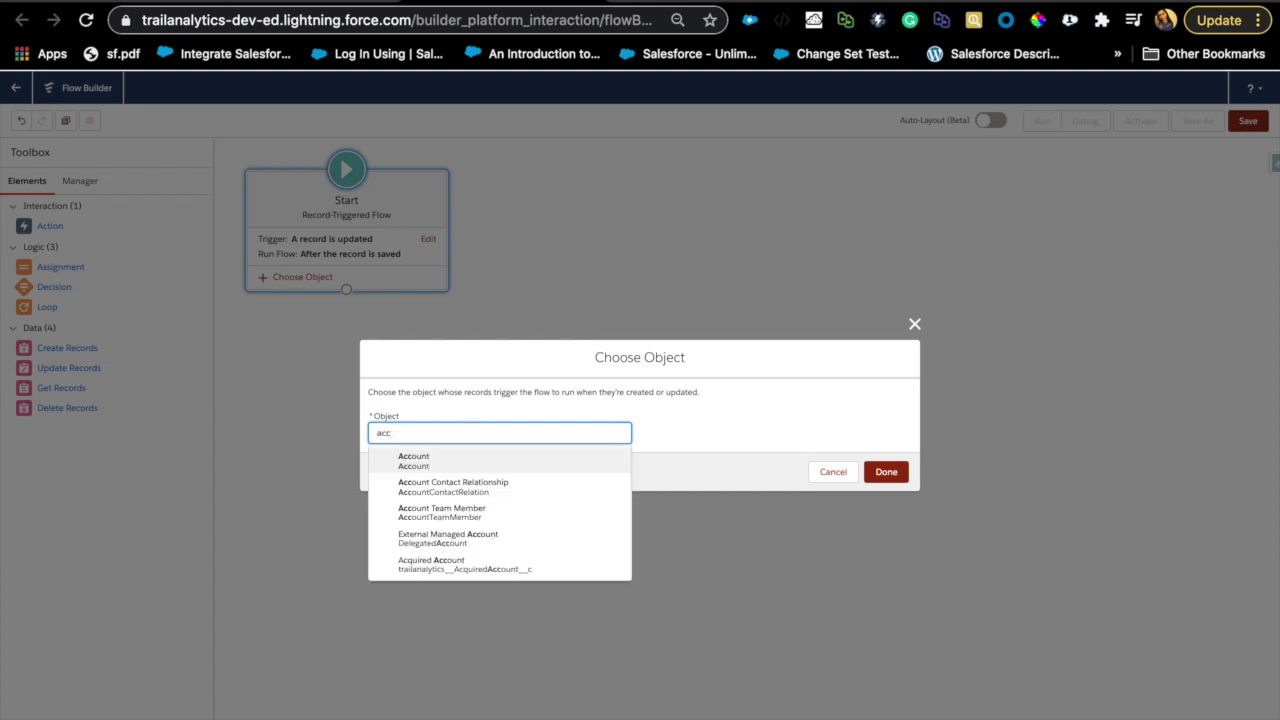
click(440, 465)
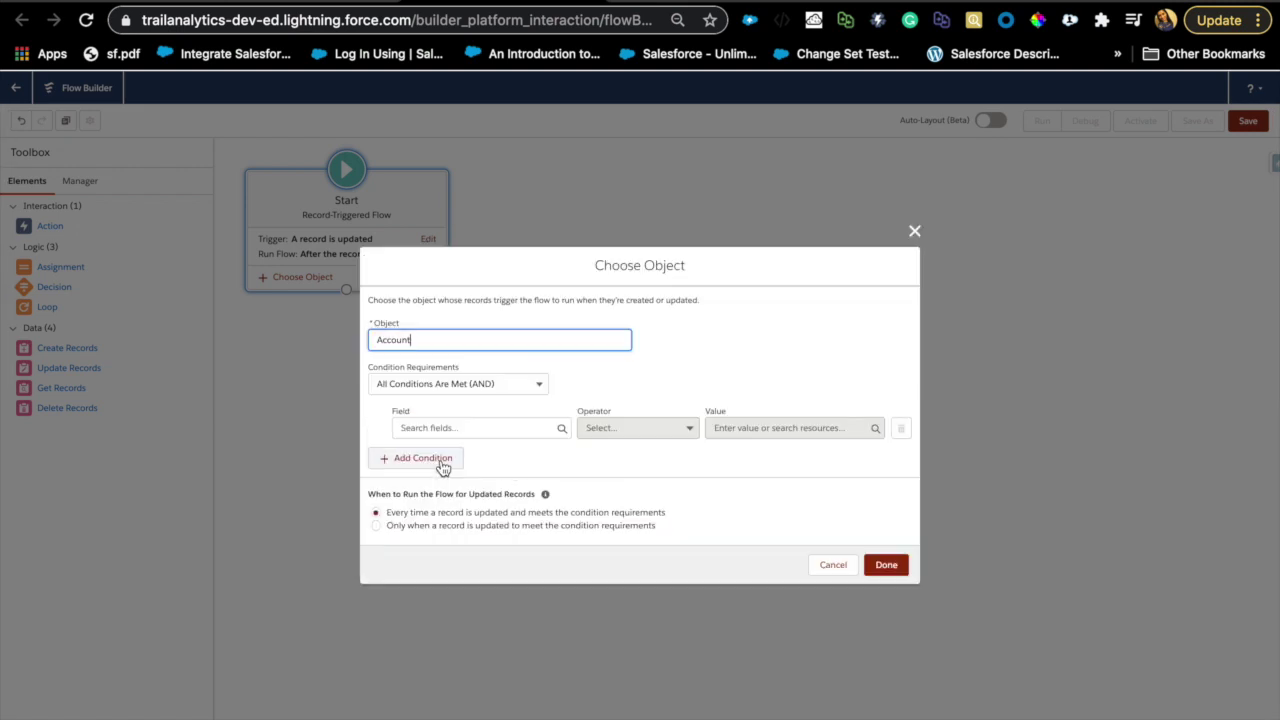
click(494, 427)
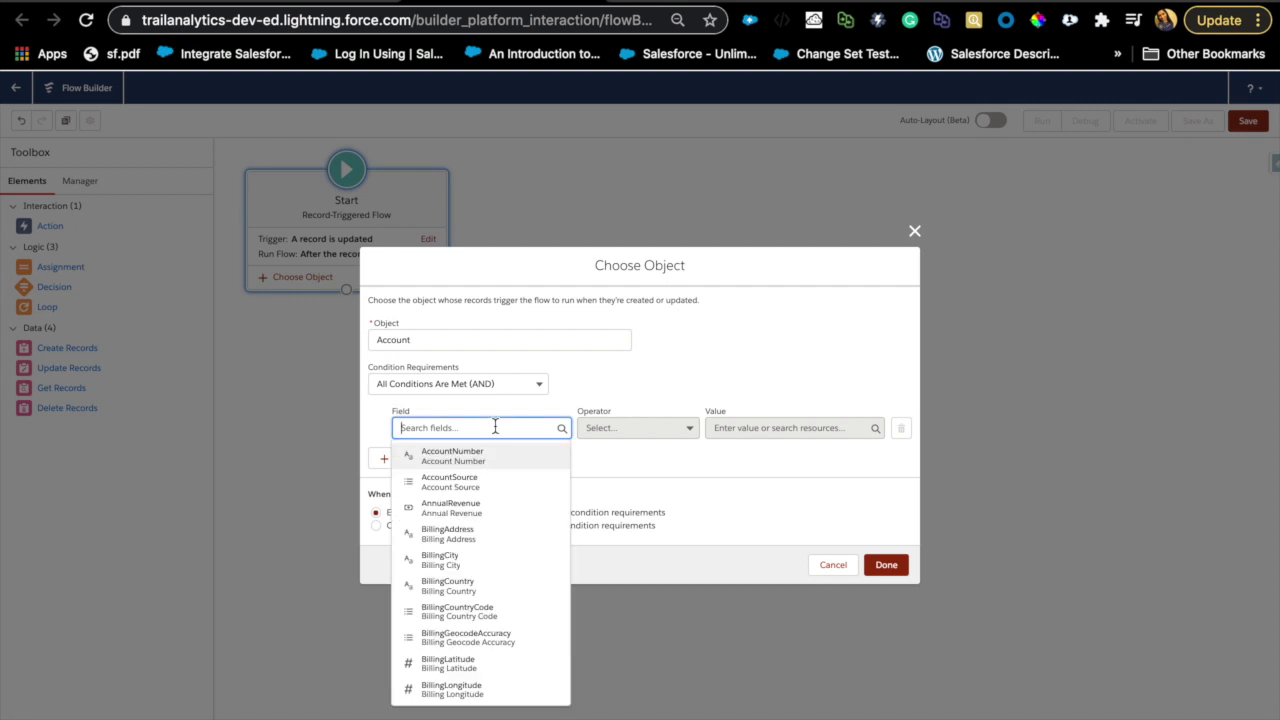
text(activ)
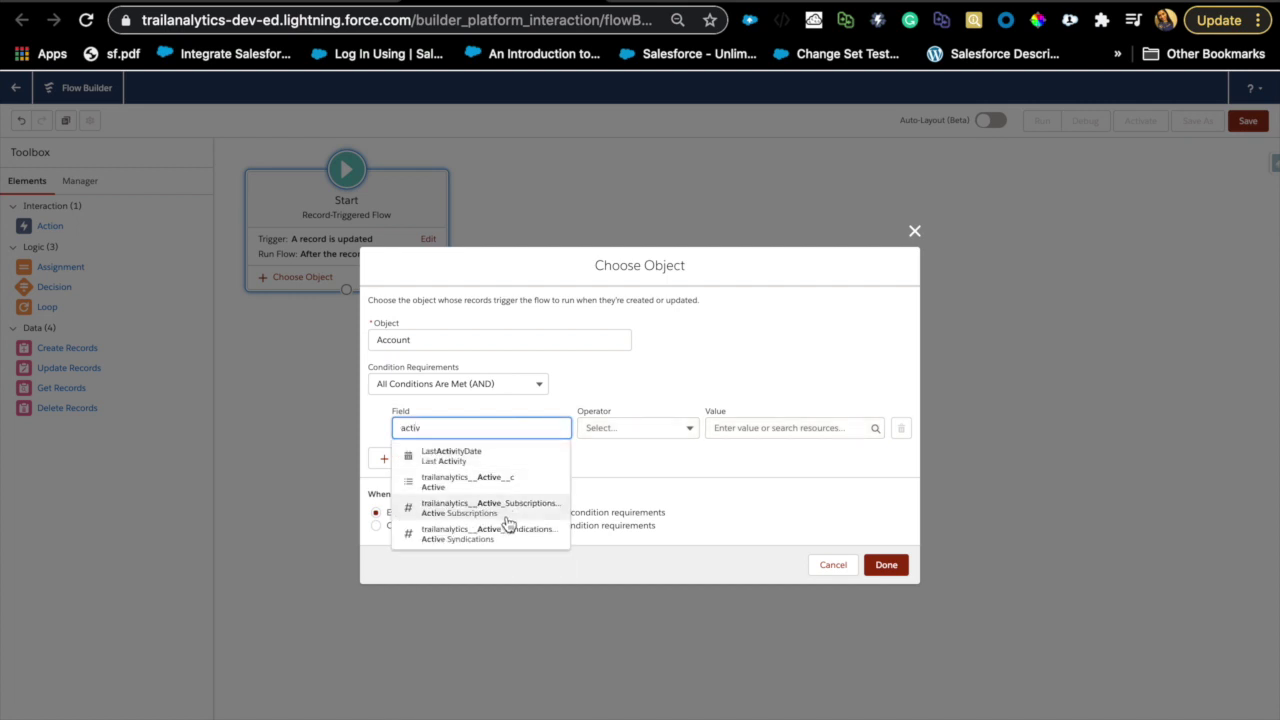
click(467, 483)
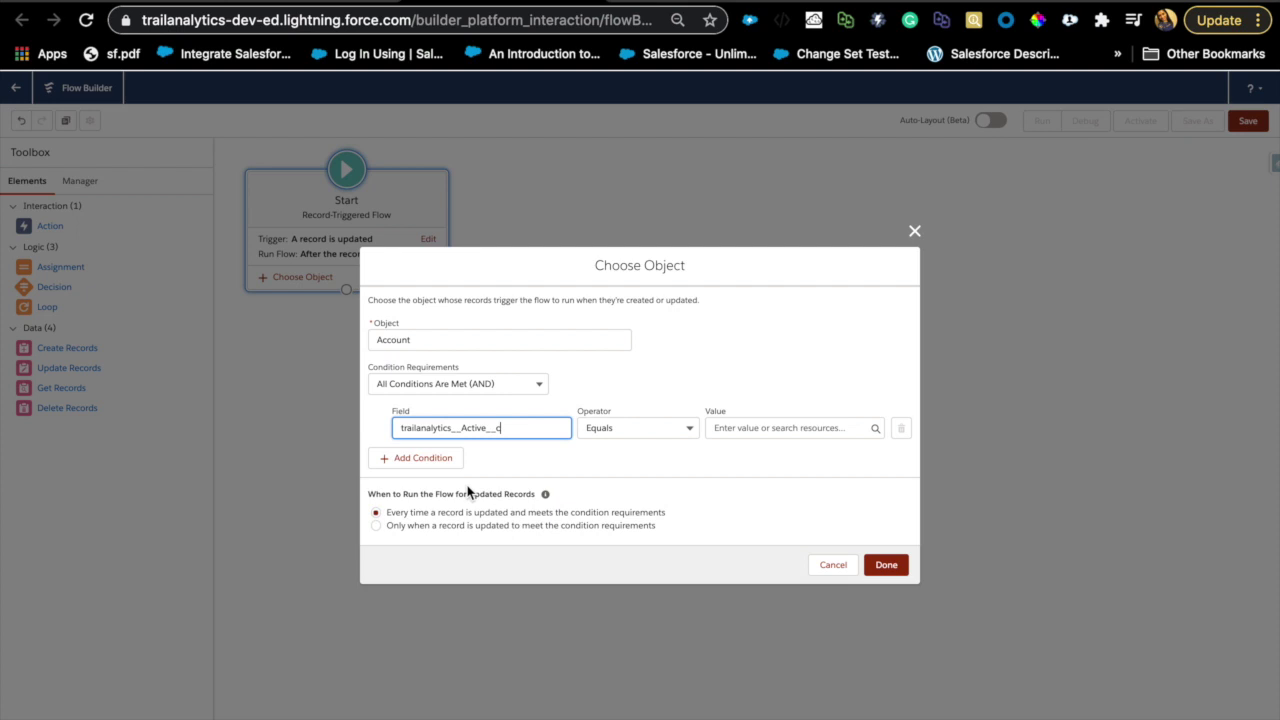
click(786, 429)
text(no)
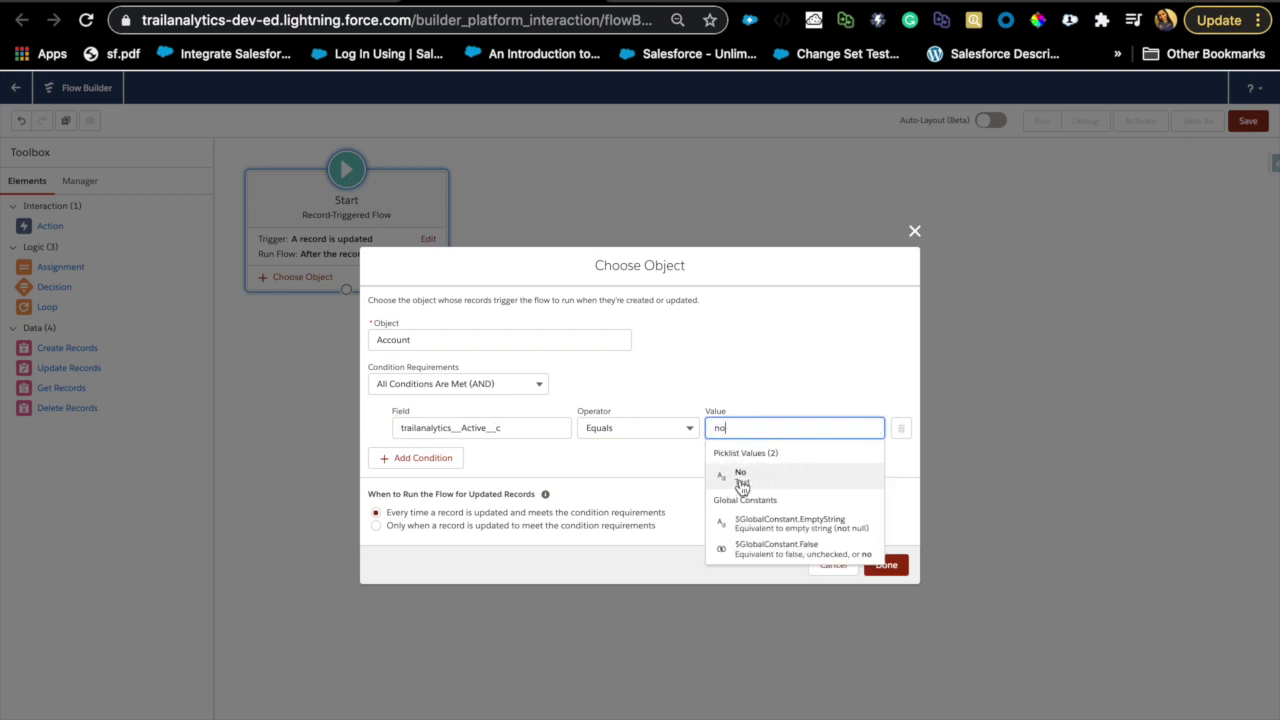
click(741, 478)
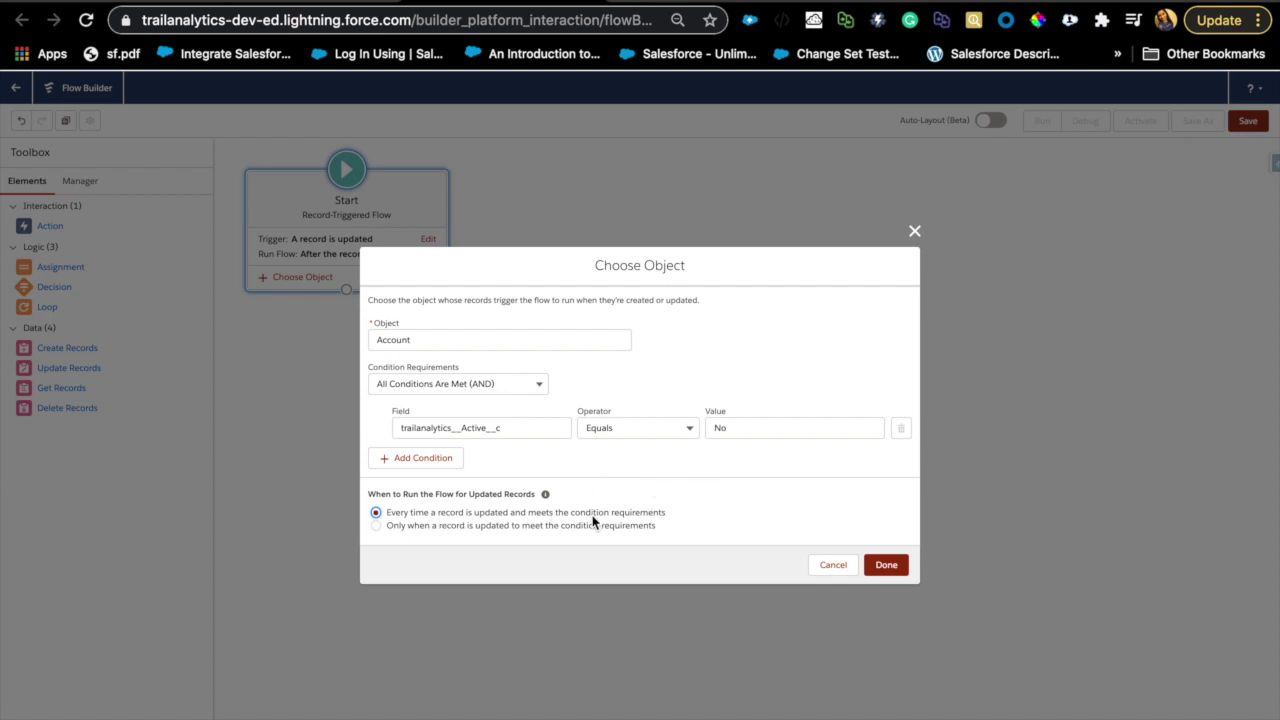
Try running the flow only when a record is updated to meet the conditions, and review the child levels in the account hierarchy
click(423, 530)
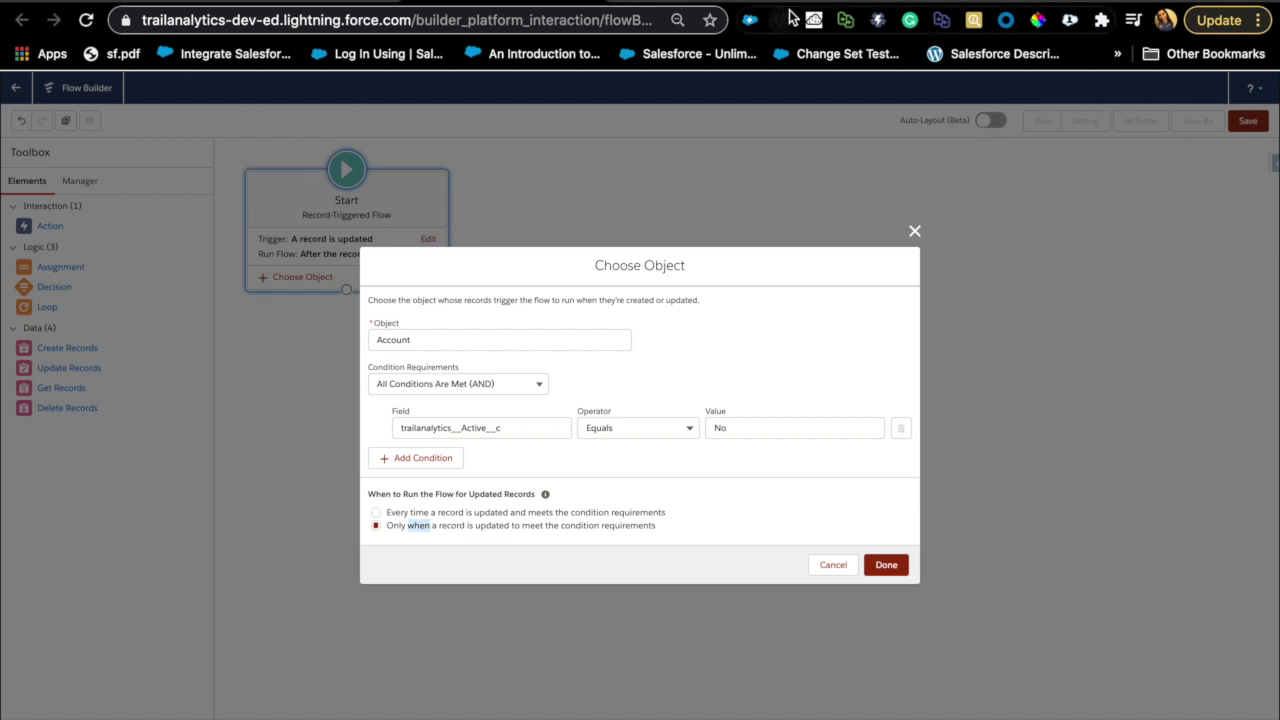
click(843, 2)
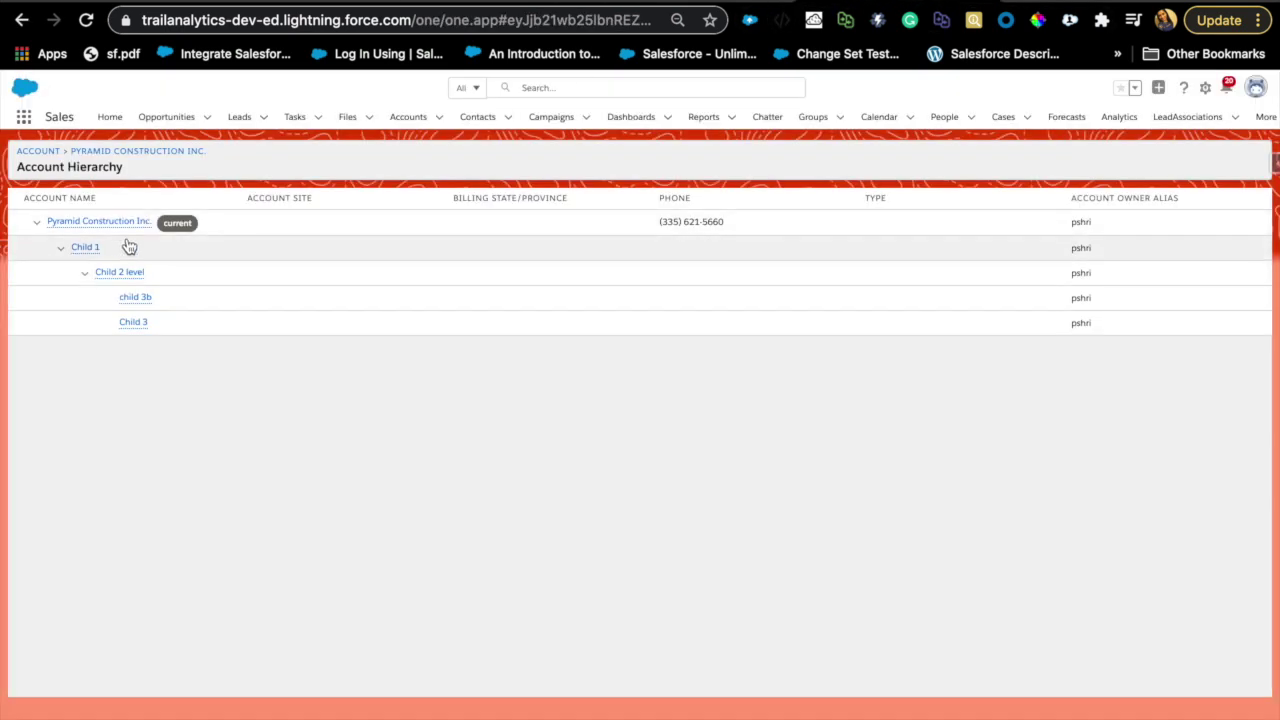
mouse_move(103, 229)
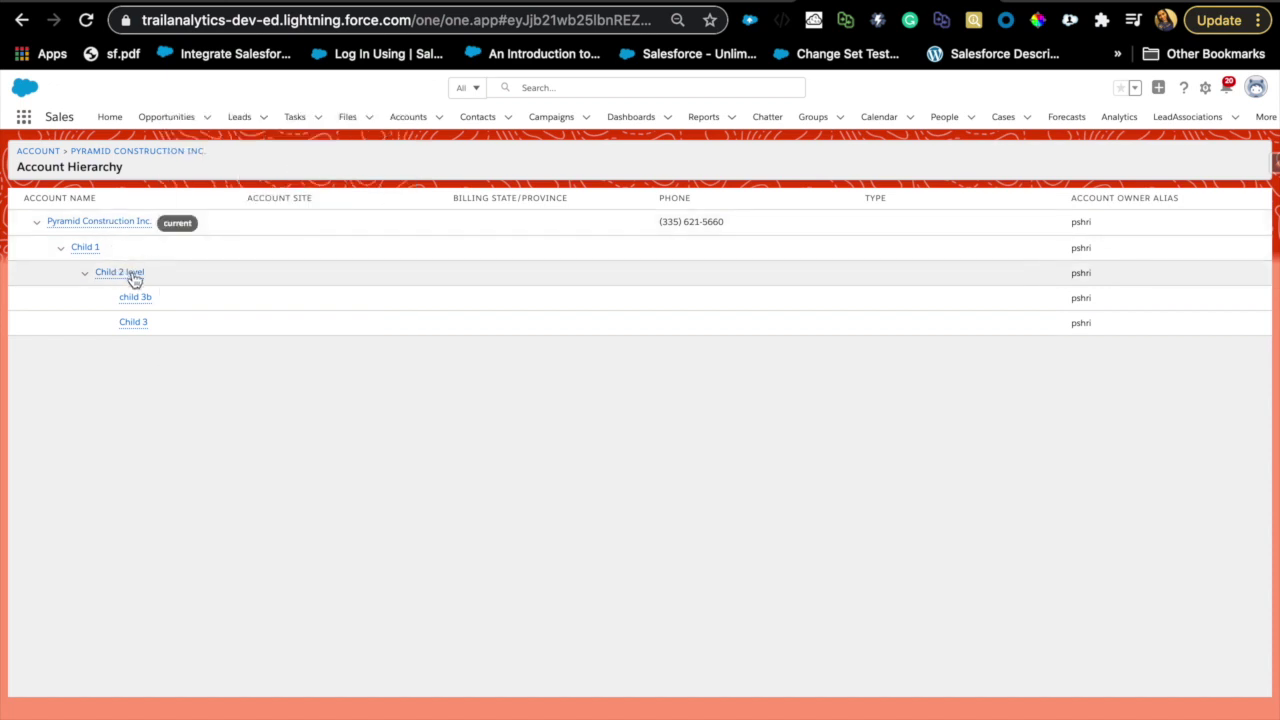
mouse_move(126, 277)
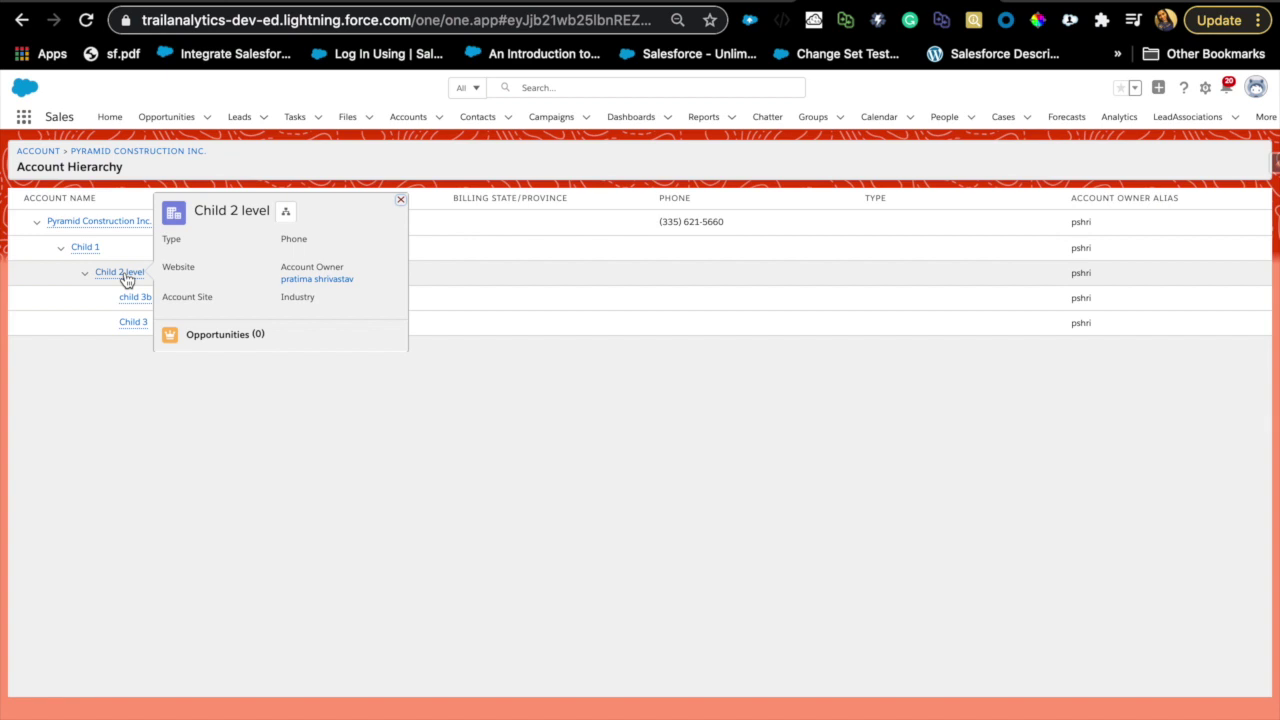
mouse_move(131, 228)
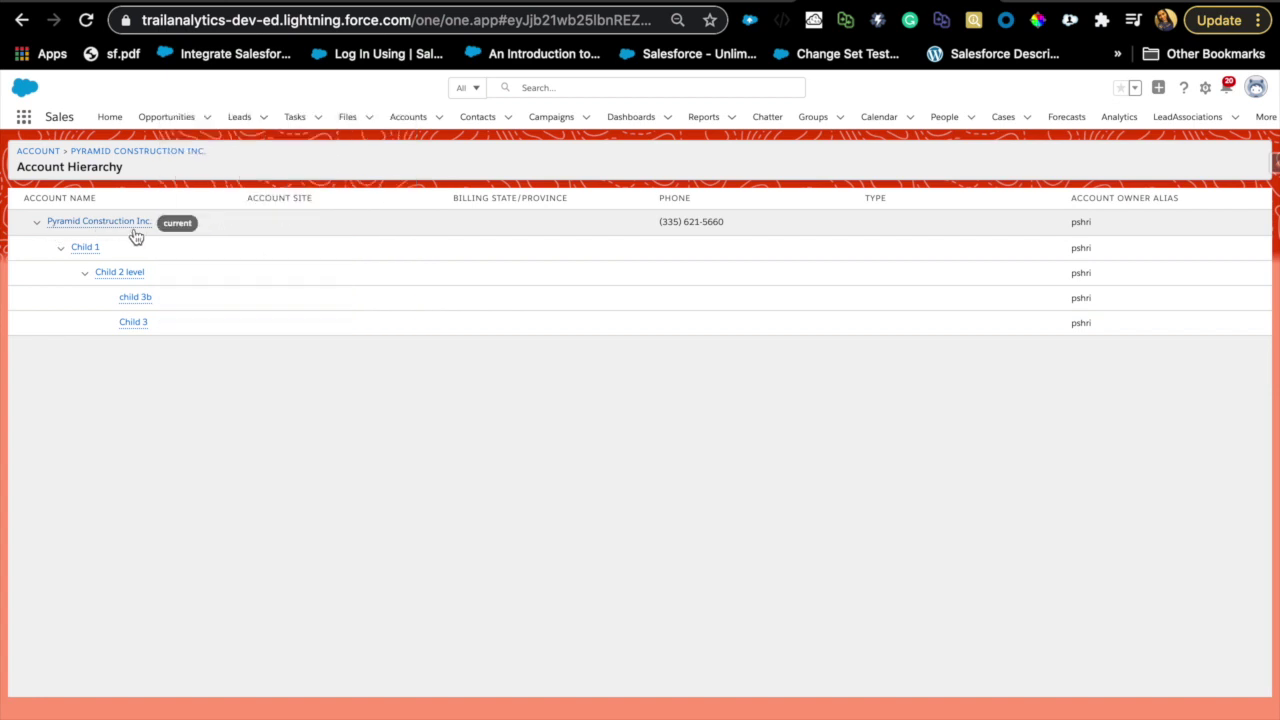
mouse_move(84, 251)
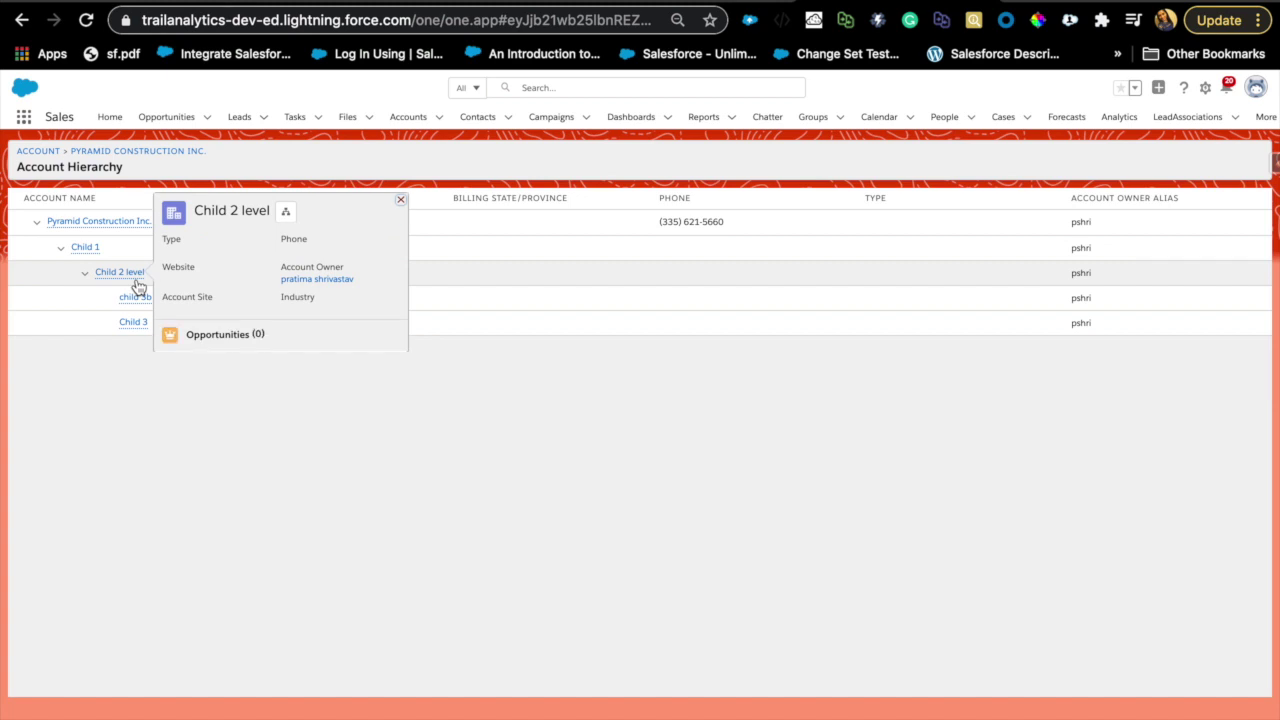
mouse_move(112, 305)
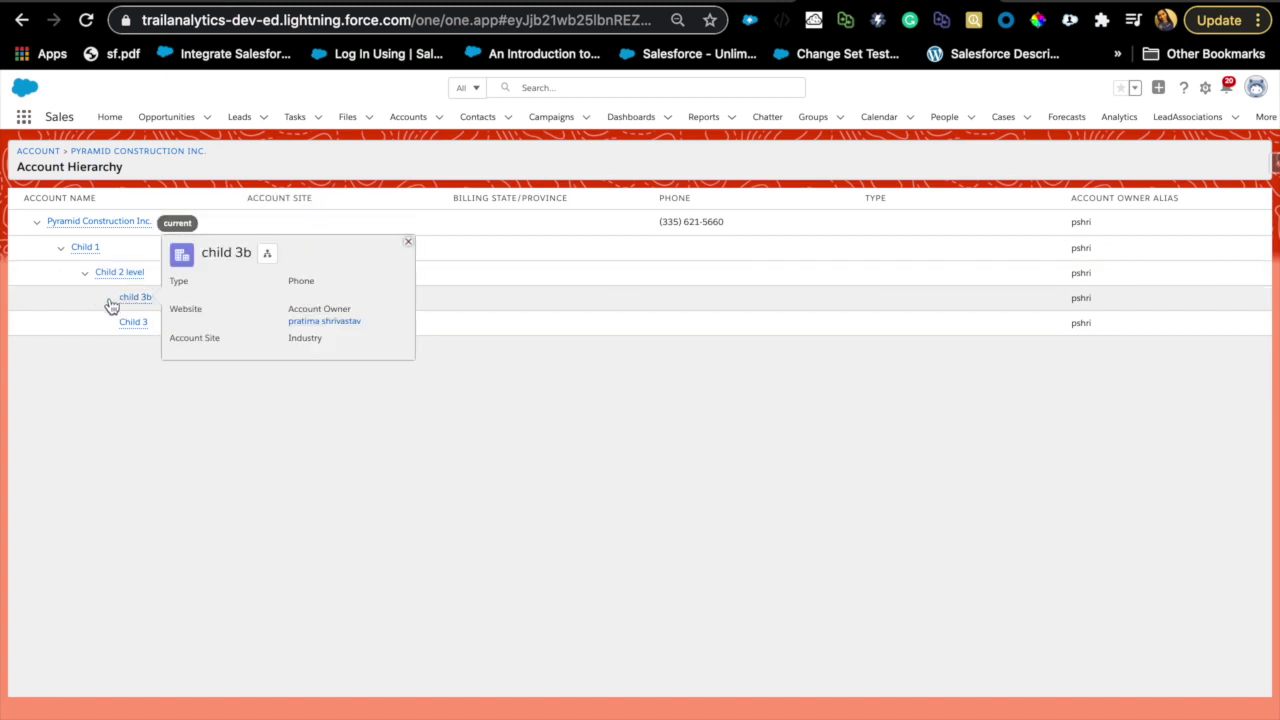
mouse_move(138, 334)
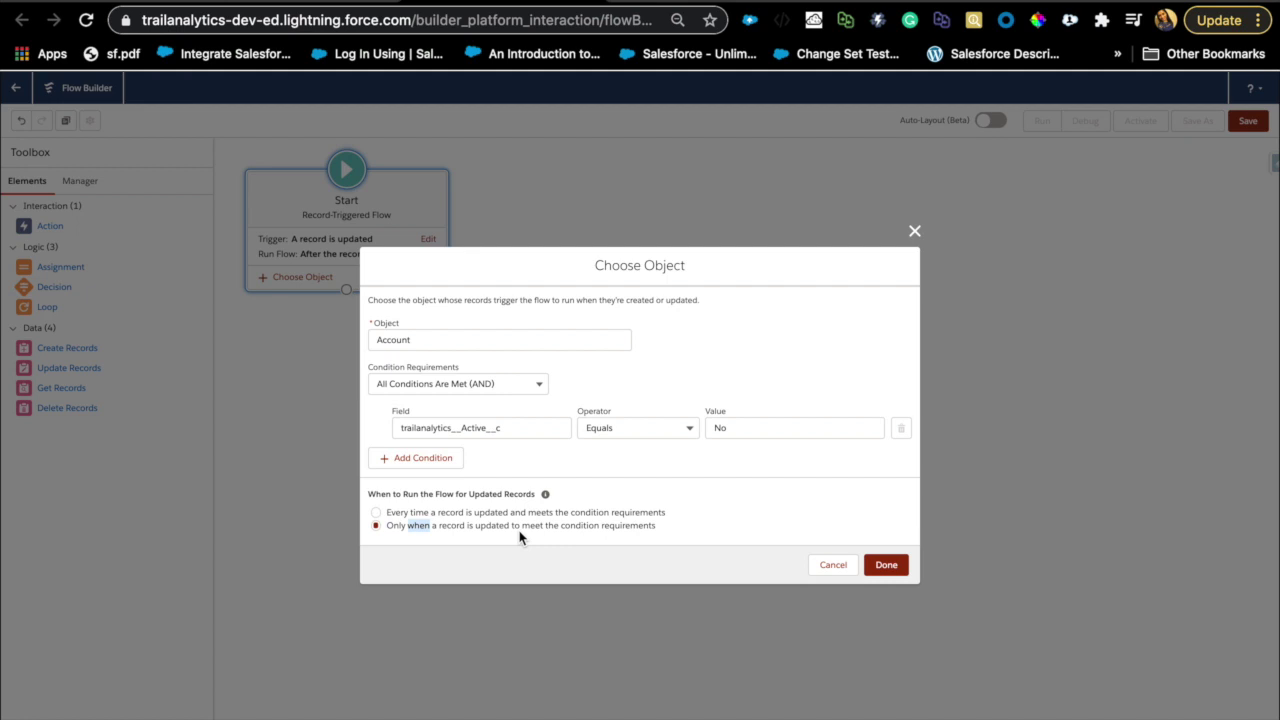
Set the flow to run every time a record is updated and meets the condition requirements, and save the object settings
click(376, 513)
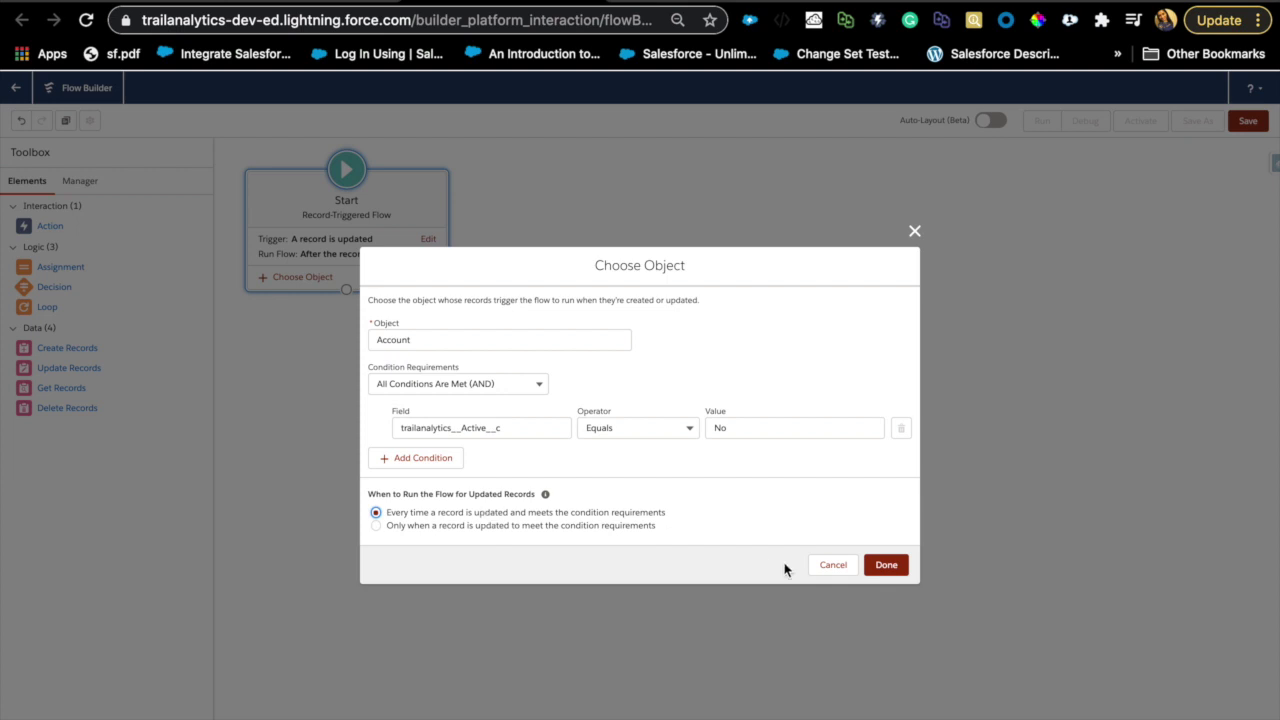
click(888, 564)
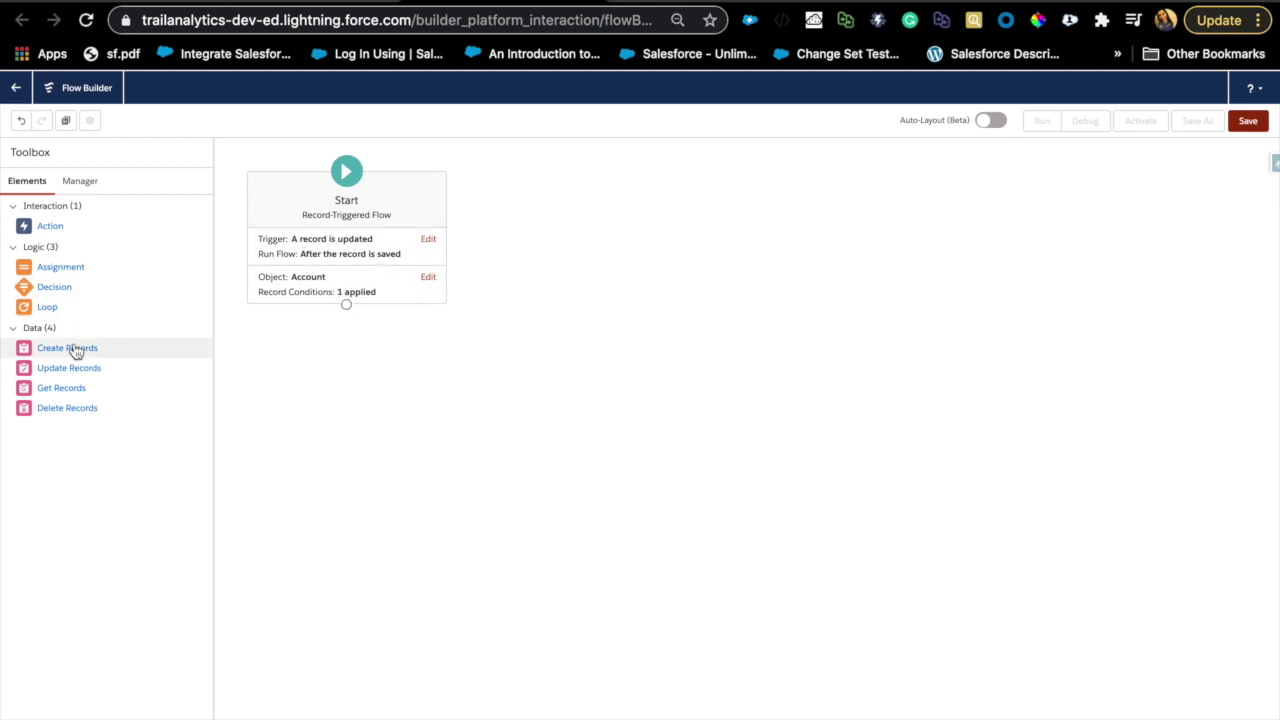
Add a Get Records element labelled "Get Child Accounts" that retrieves records of the Account object
click(121, 387)
drag(121, 387, 606, 208)
text(Get Child Accounts)
click(766, 370)
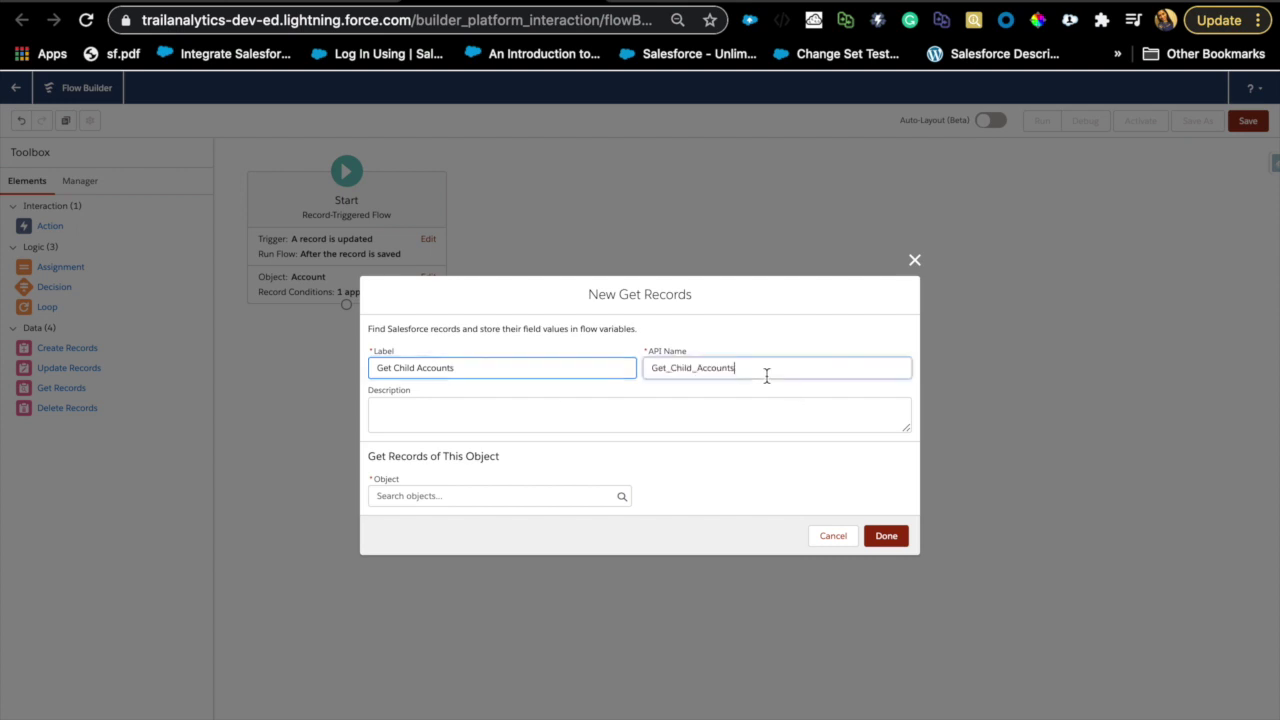
click(412, 495)
text(account)
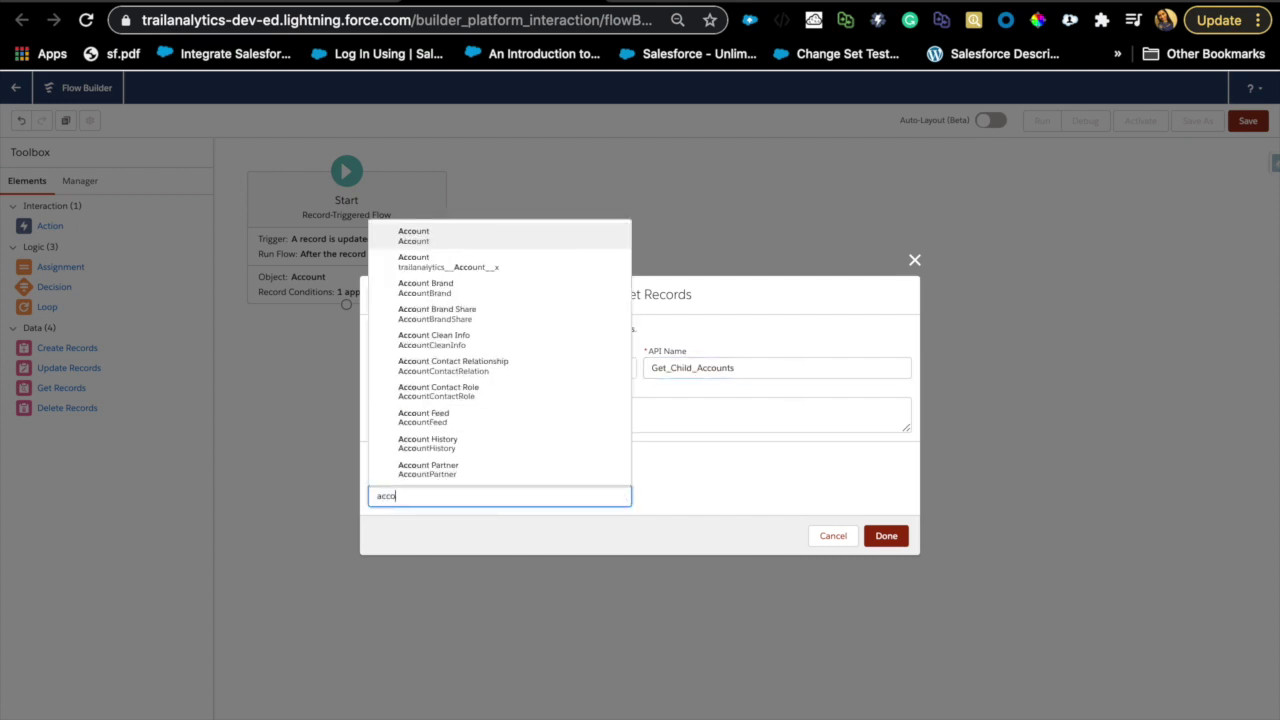
click(429, 238)
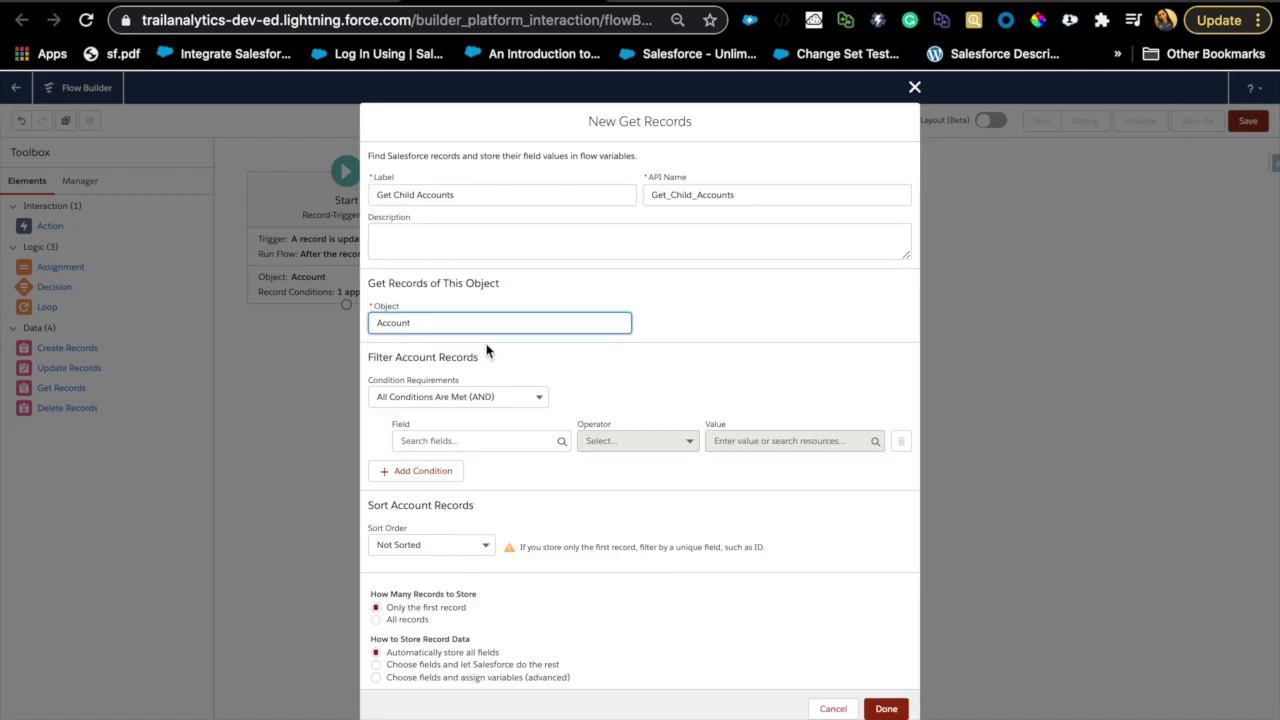
Filter the account records by the condition ParentId Equals $Record > Account ID
click(439, 440)
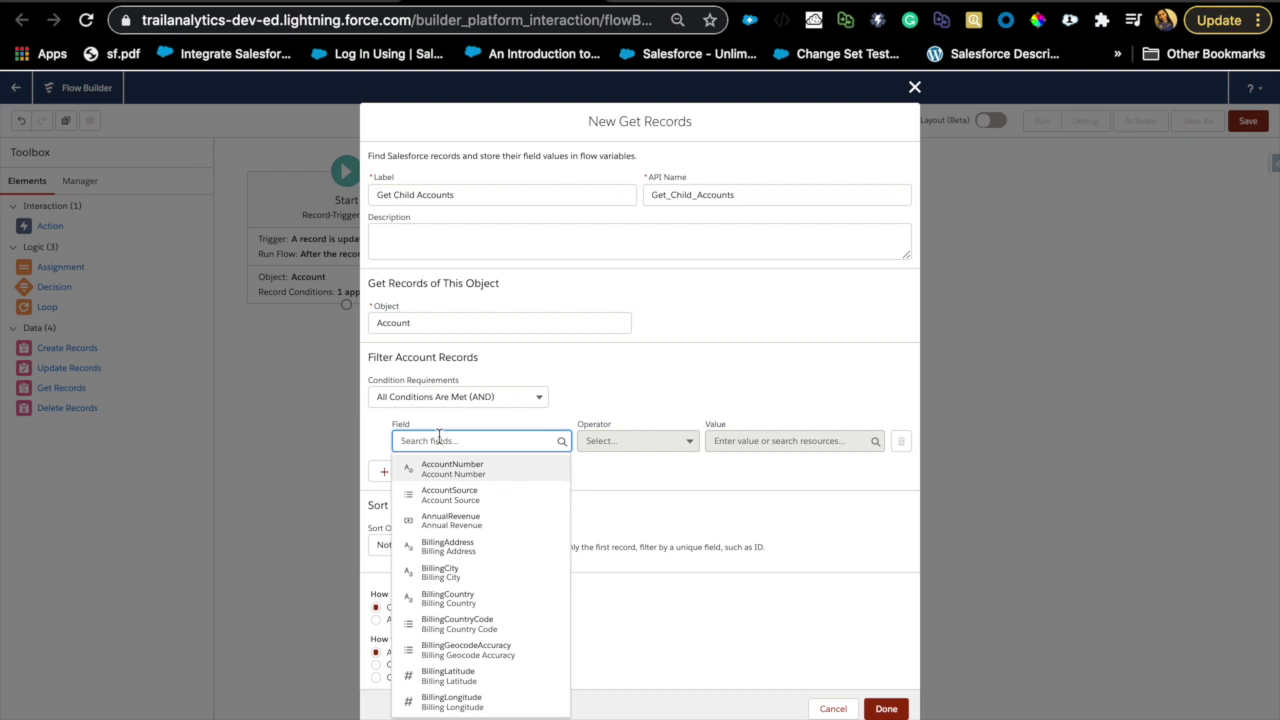
text(paren)
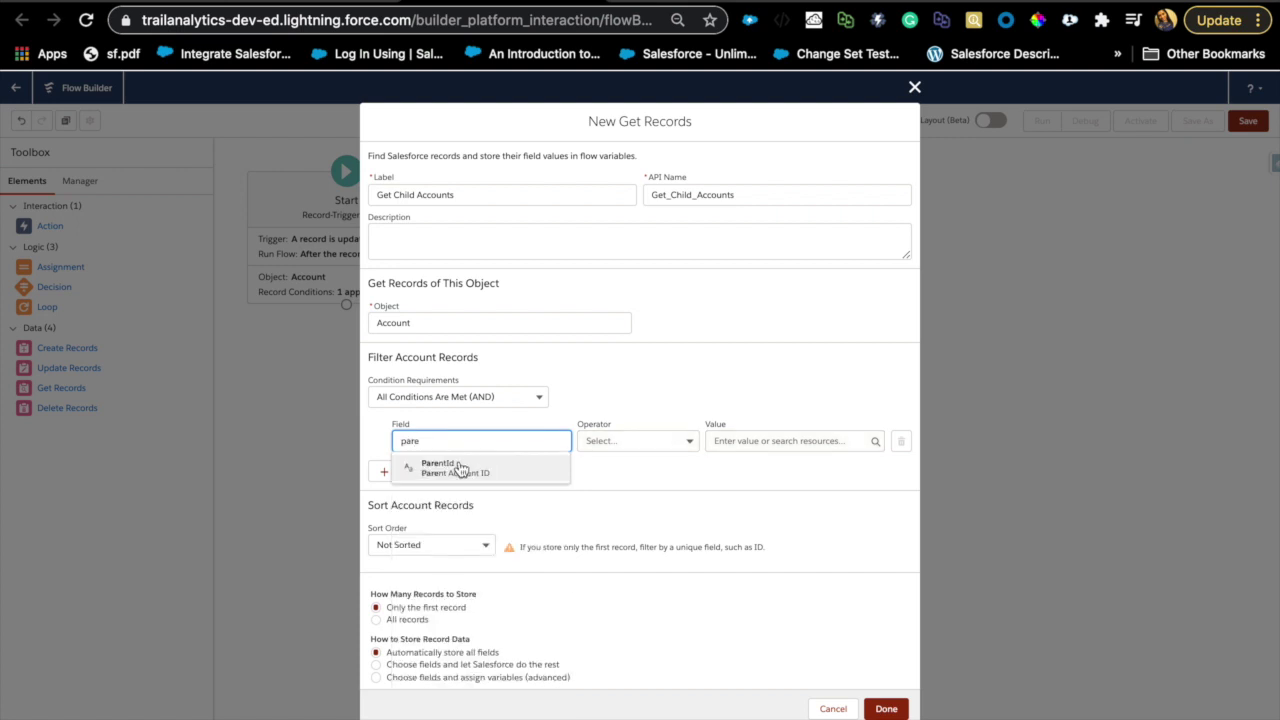
click(456, 466)
click(758, 446)
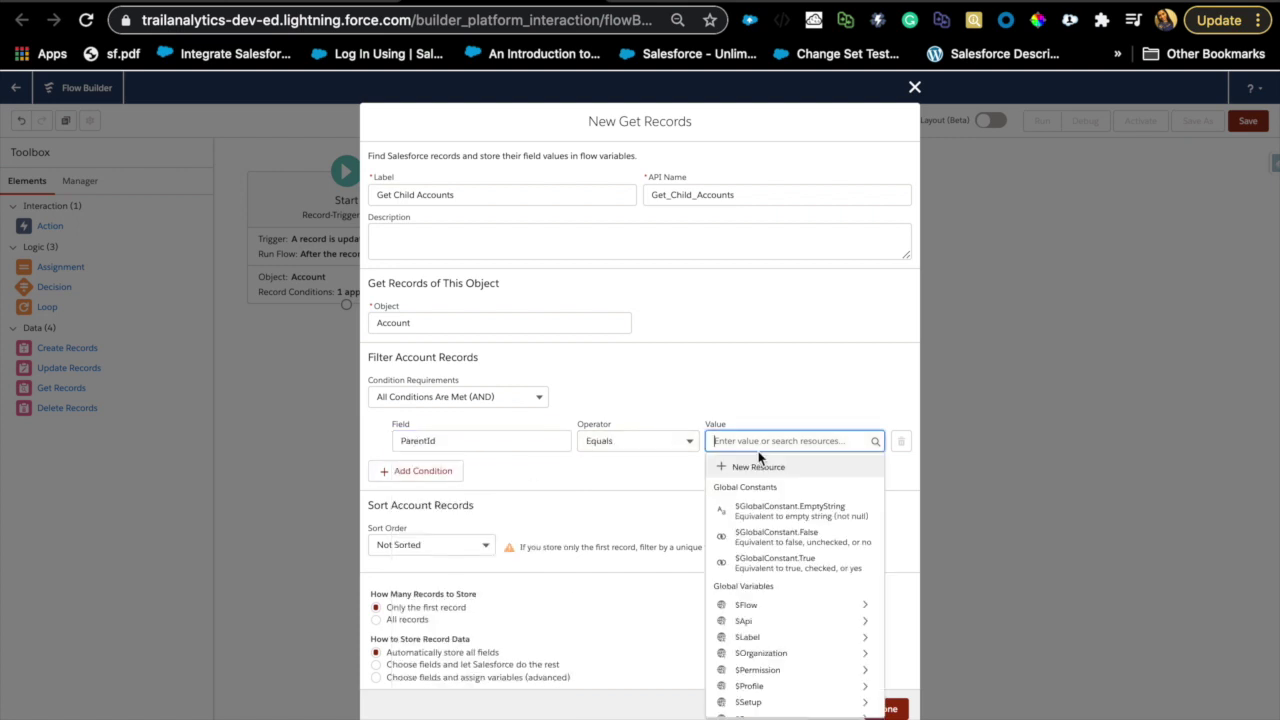
text(reco)
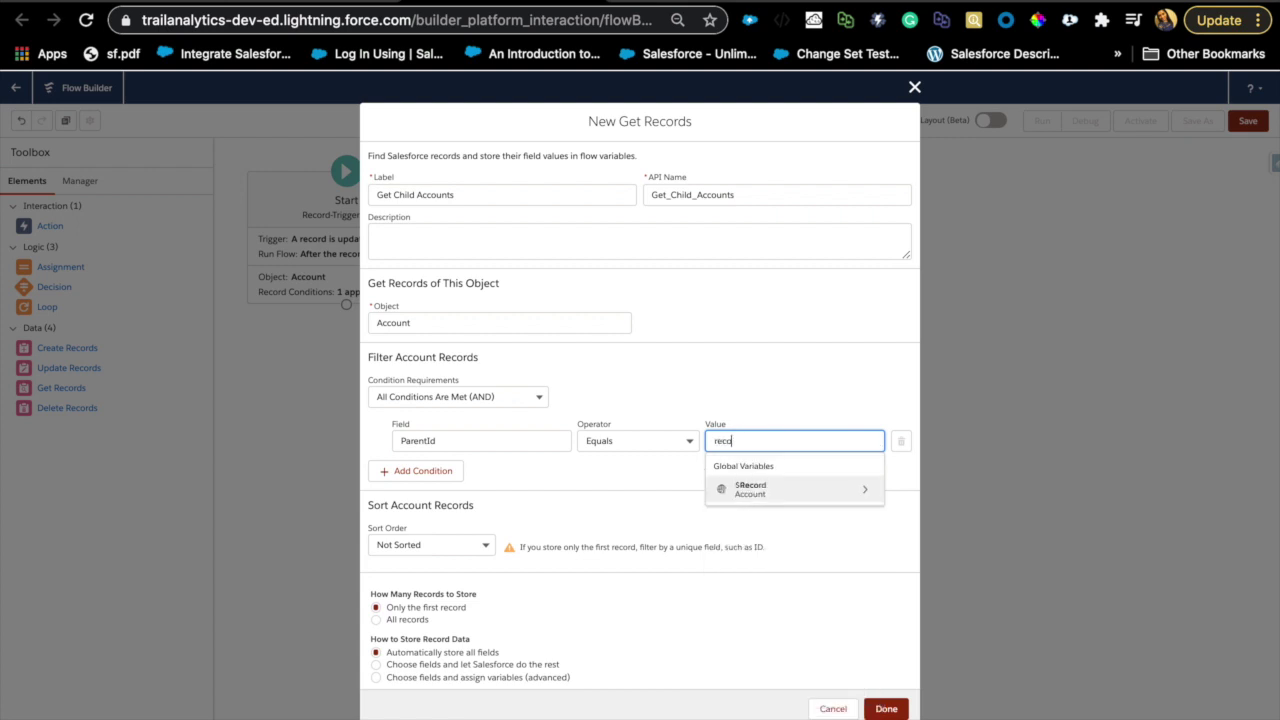
click(766, 491)
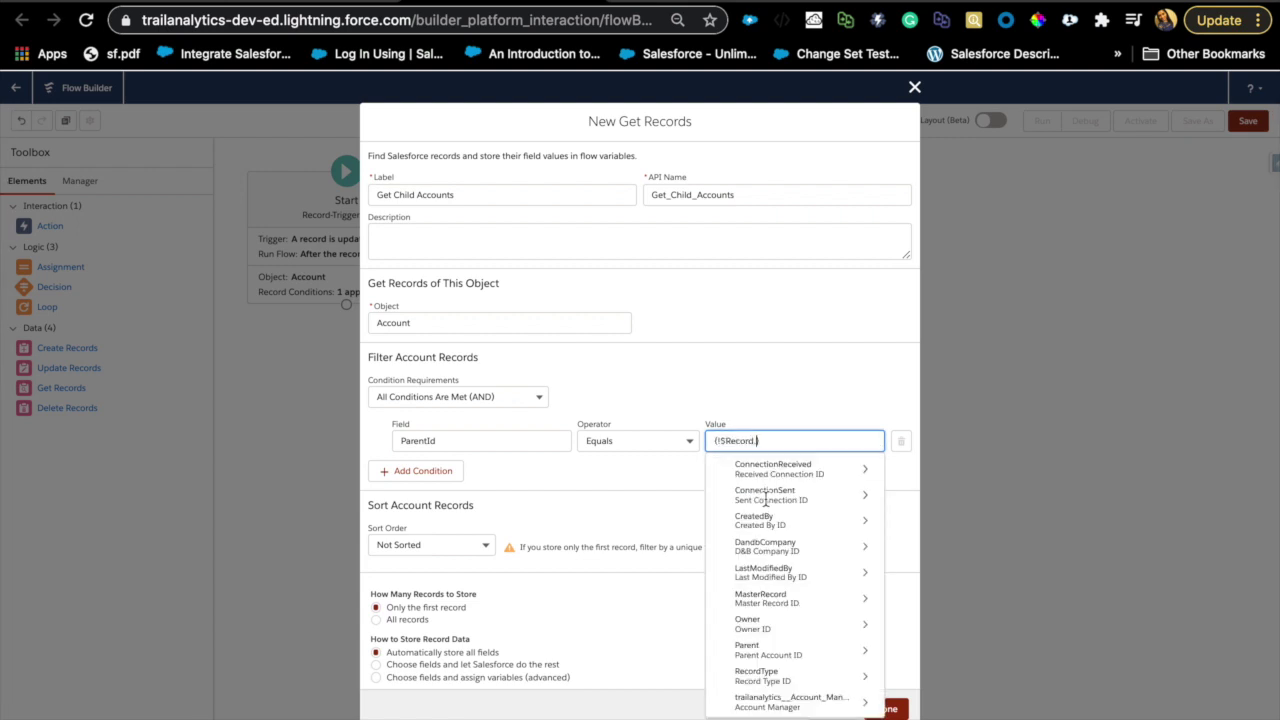
text(Id)
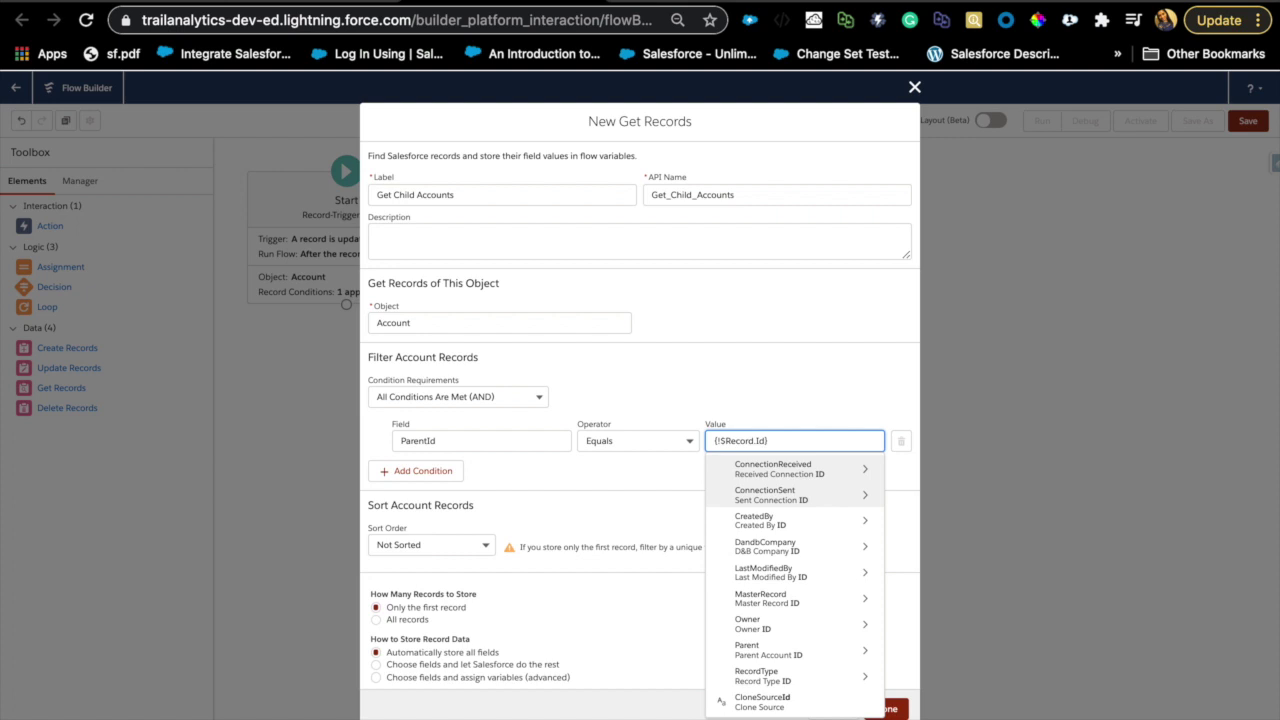
scroll(790, 610, down, 3)
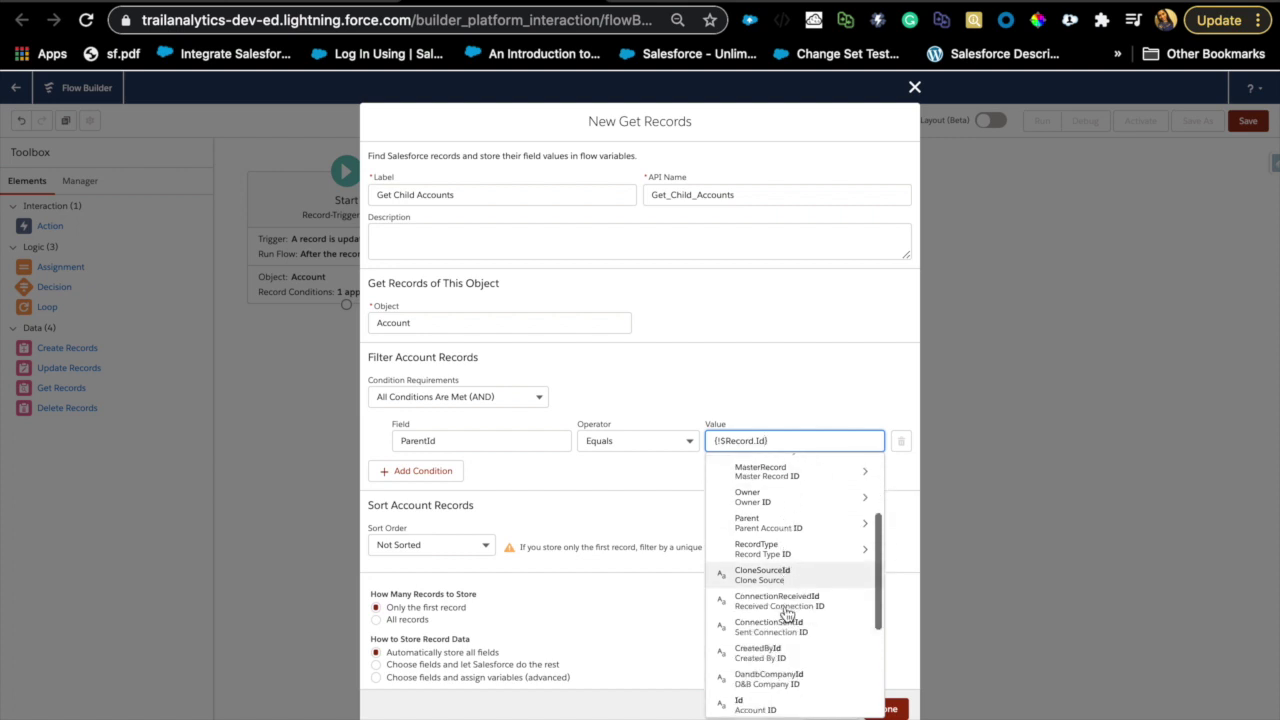
scroll(787, 613, down, 2)
click(774, 626)
click(714, 486)
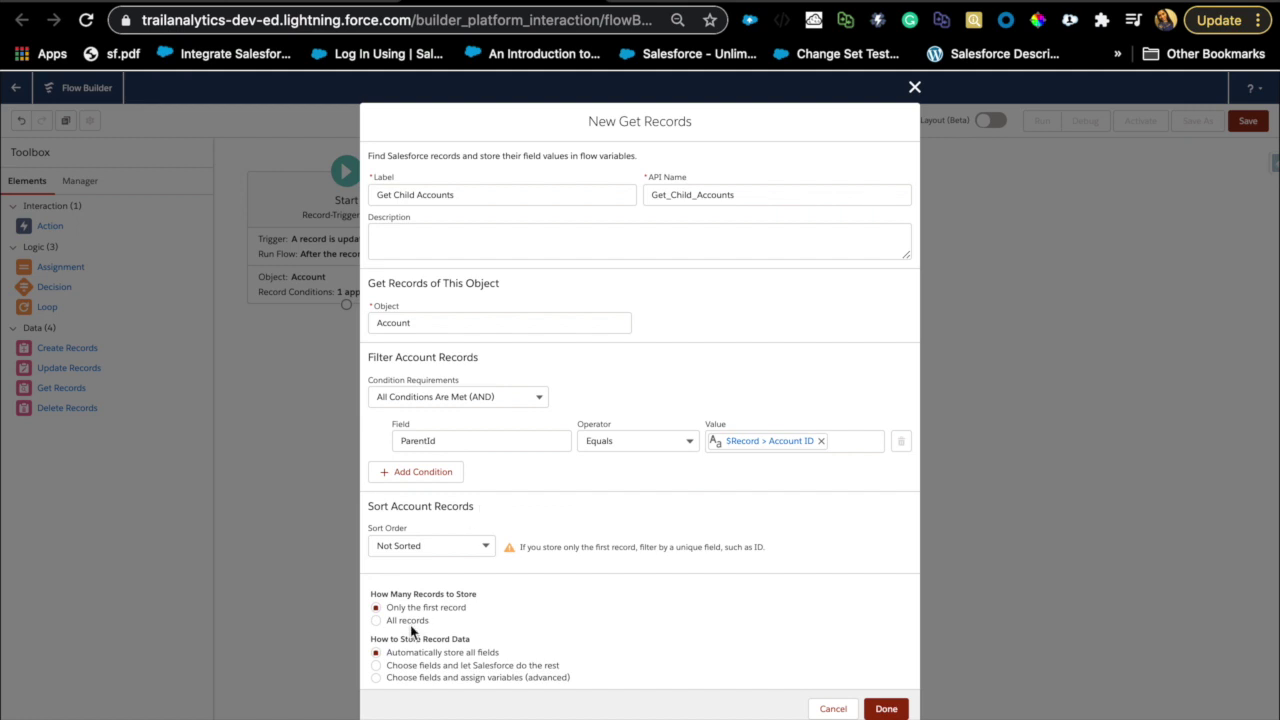
Set Get Child Accounts to store all records, review the child levels in the account hierarchy, and save the element
click(376, 621)
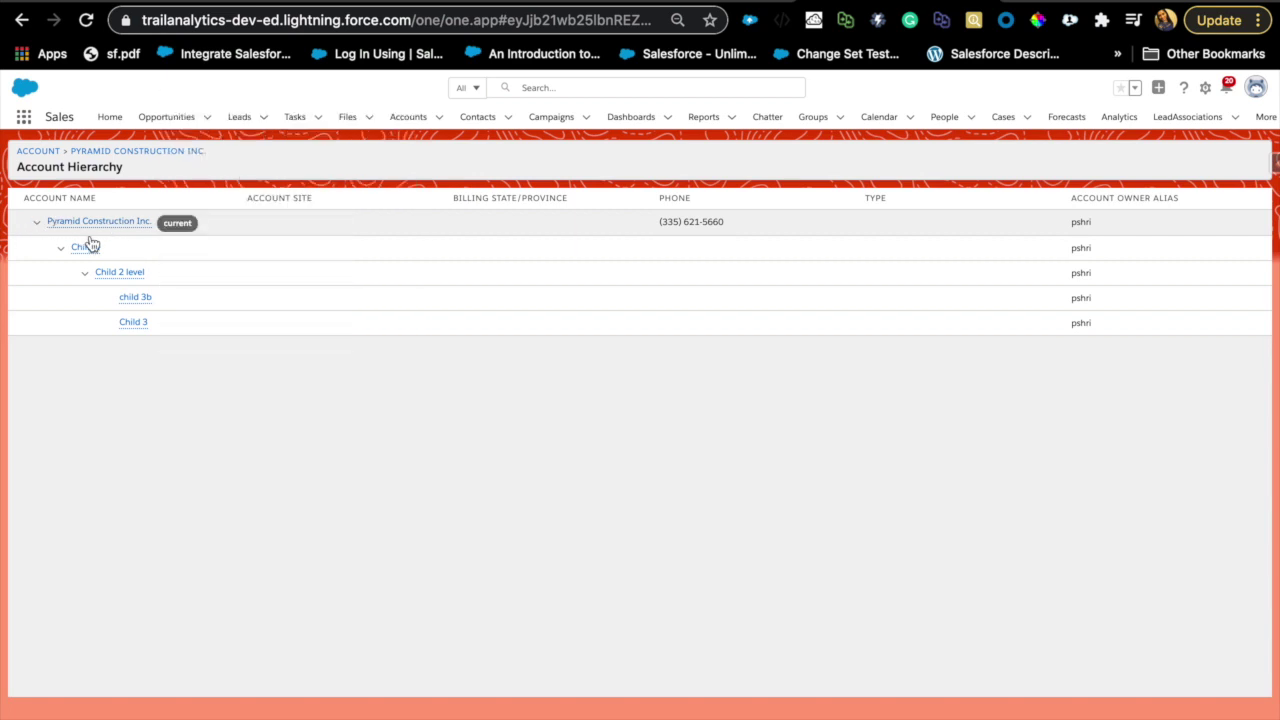
mouse_move(86, 254)
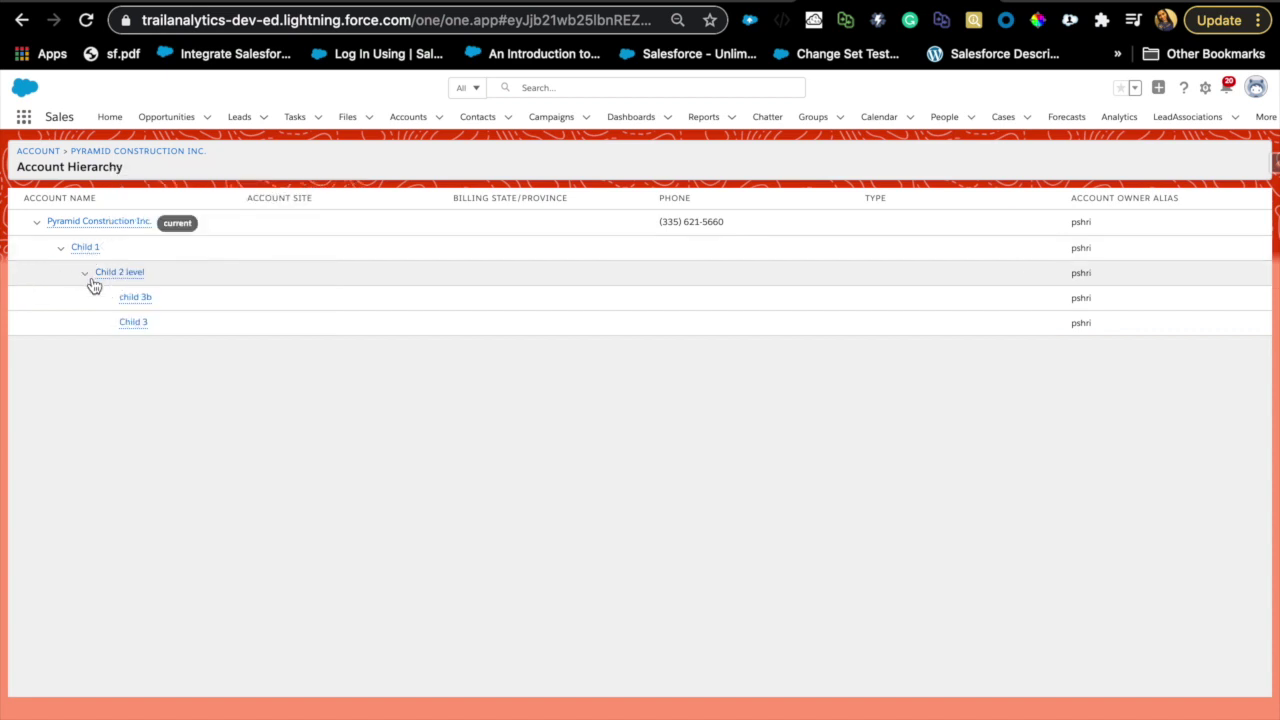
mouse_move(110, 279)
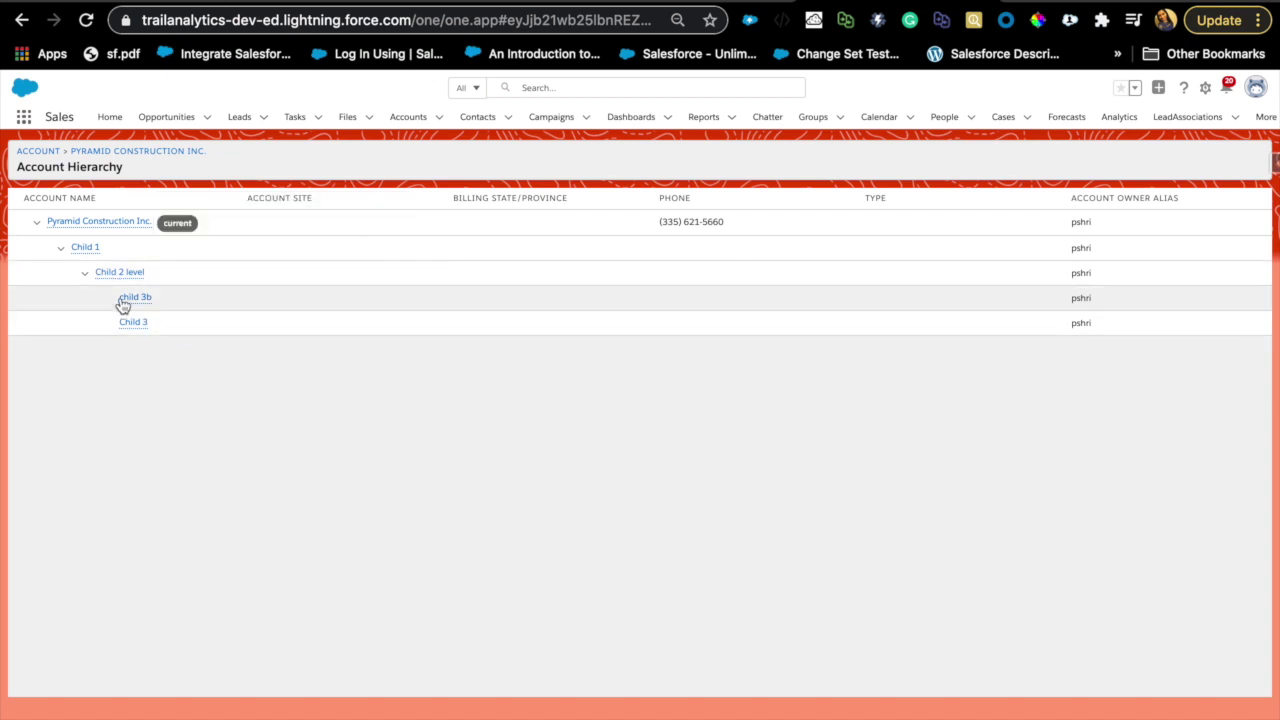
mouse_move(126, 305)
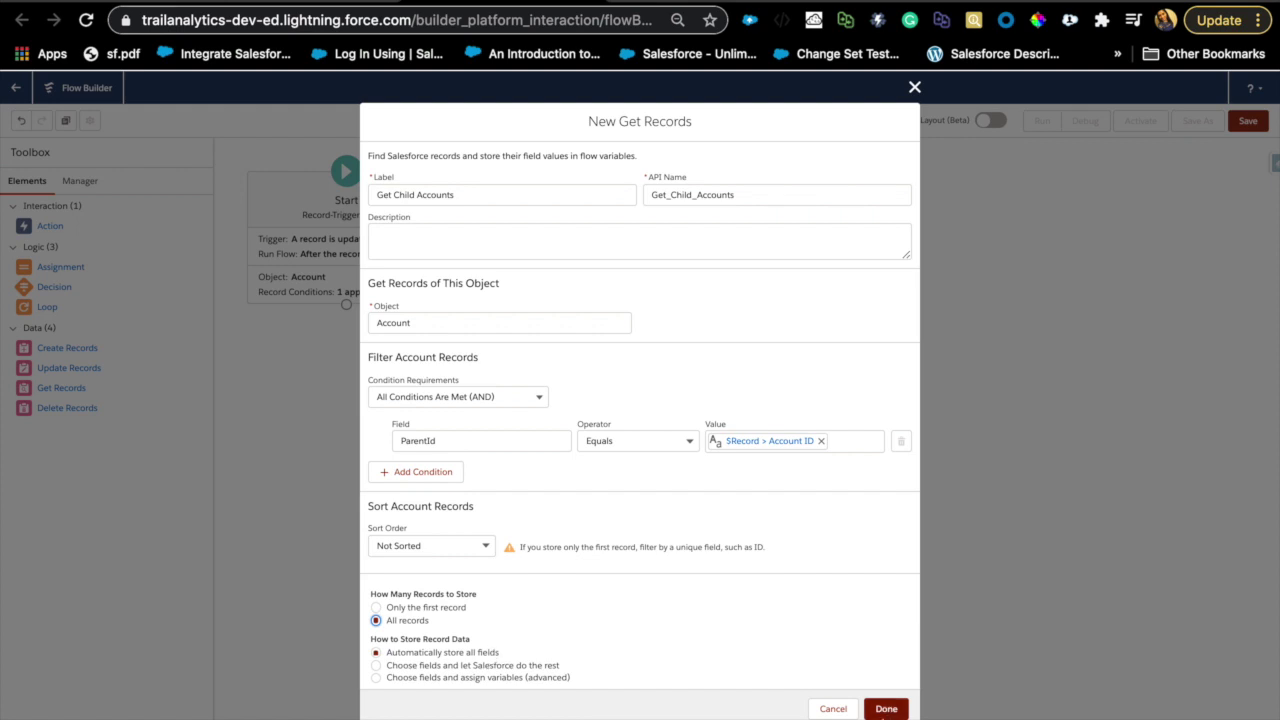
click(887, 709)
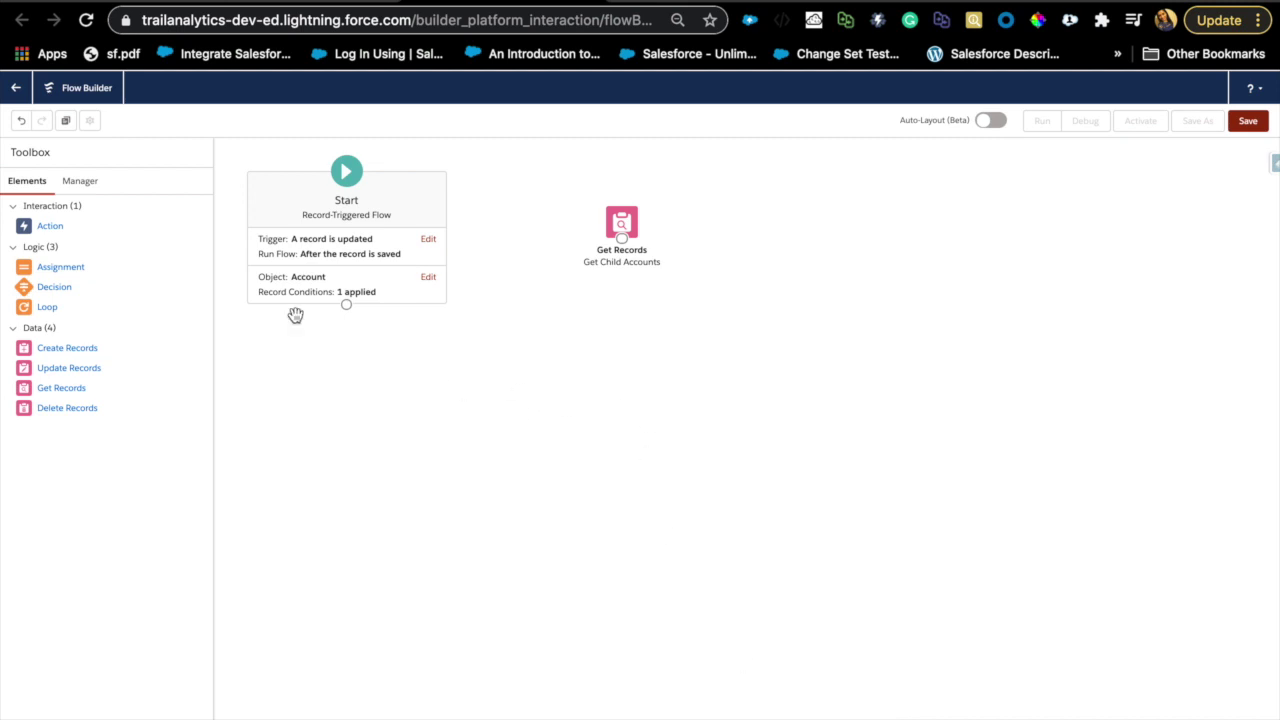
Recheck the Start element's object settings, and connect Start to the Get Child Accounts element, positioned closer to it
click(426, 277)
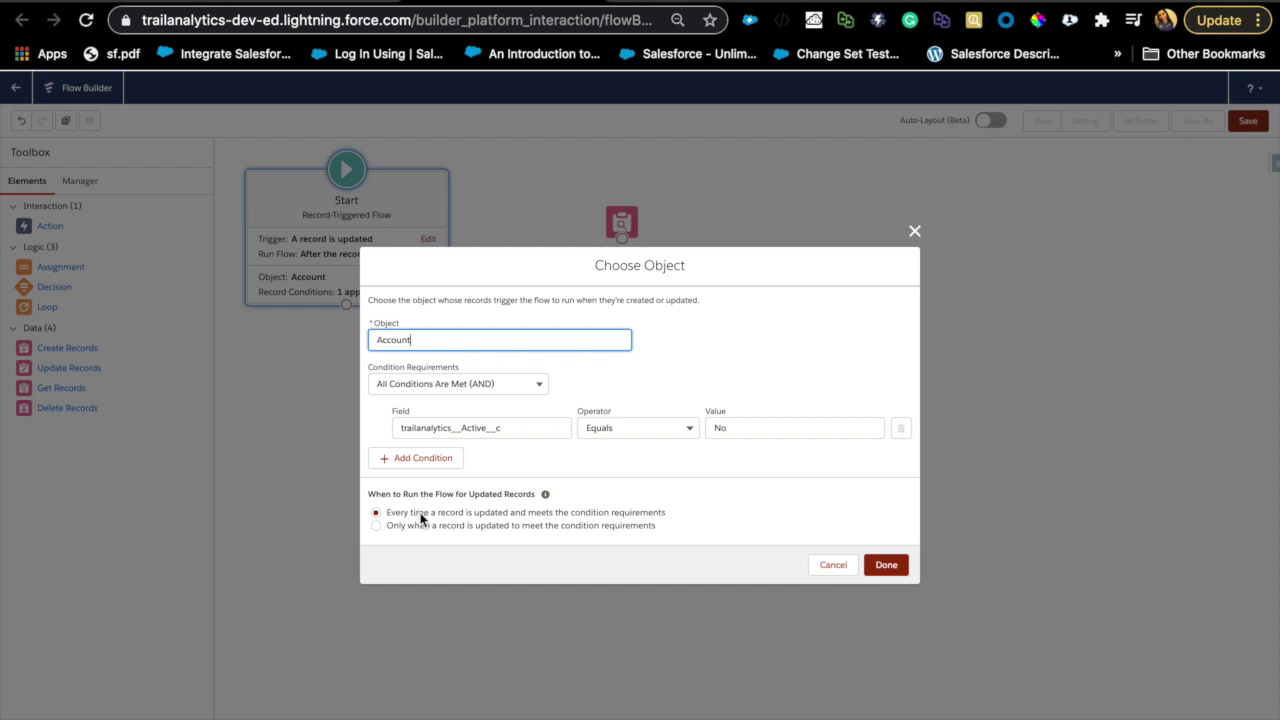
click(914, 231)
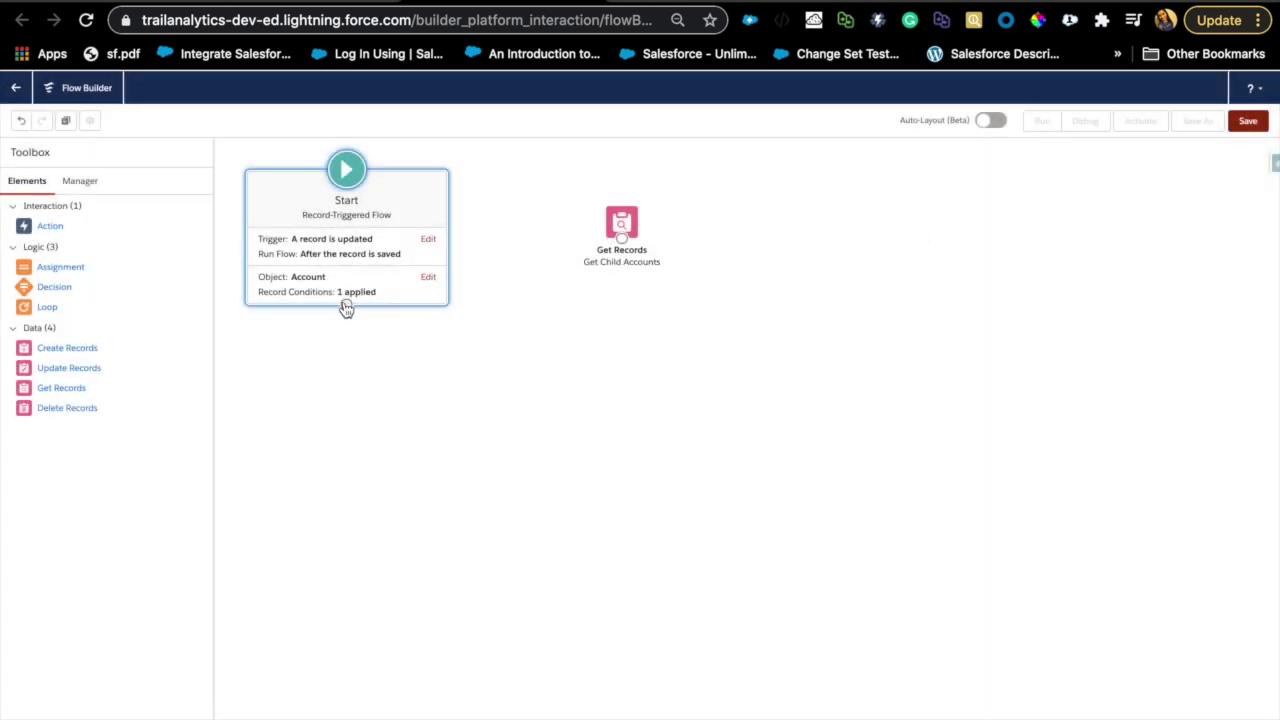
drag(348, 304, 600, 229)
drag(348, 308, 625, 232)
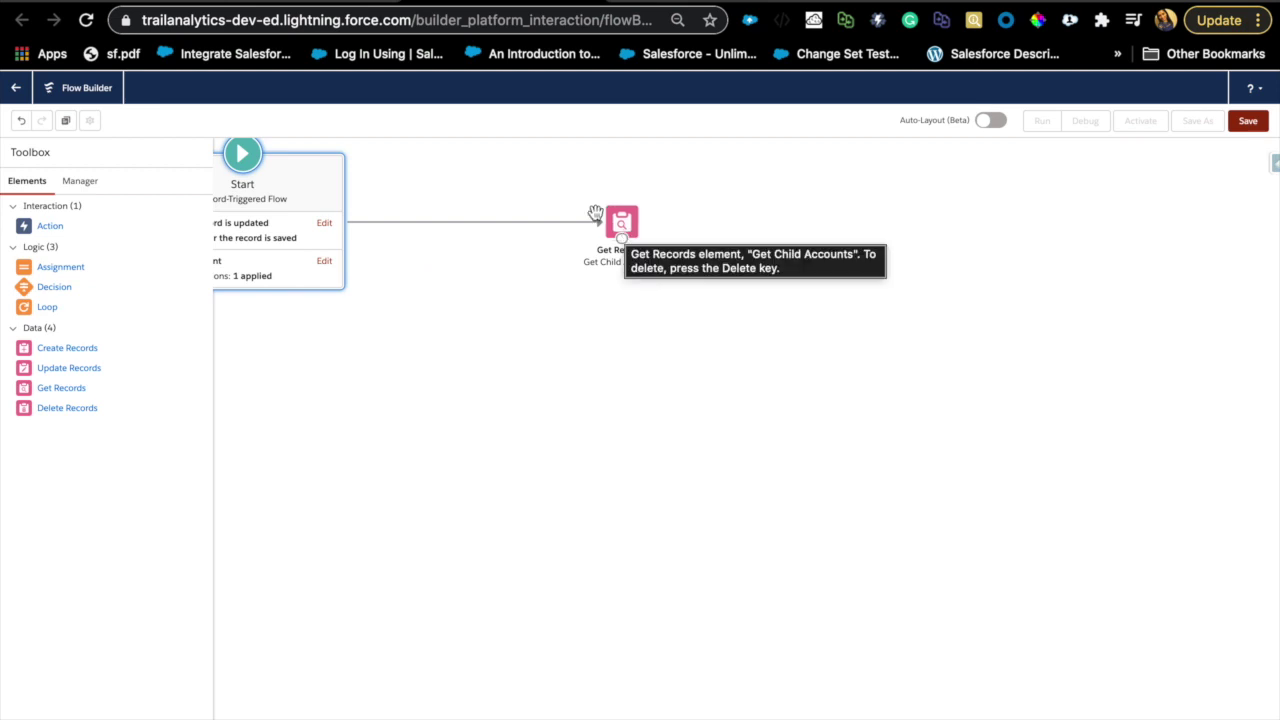
drag(634, 230, 514, 226)
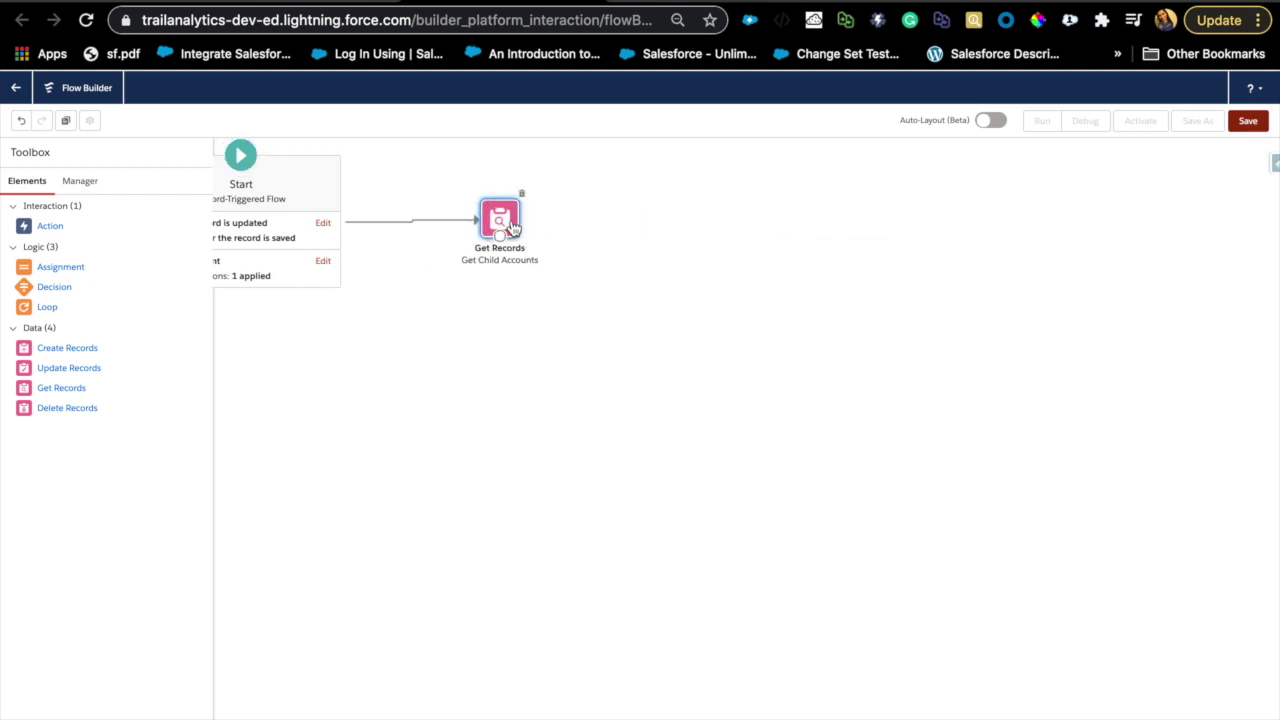
click(237, 288)
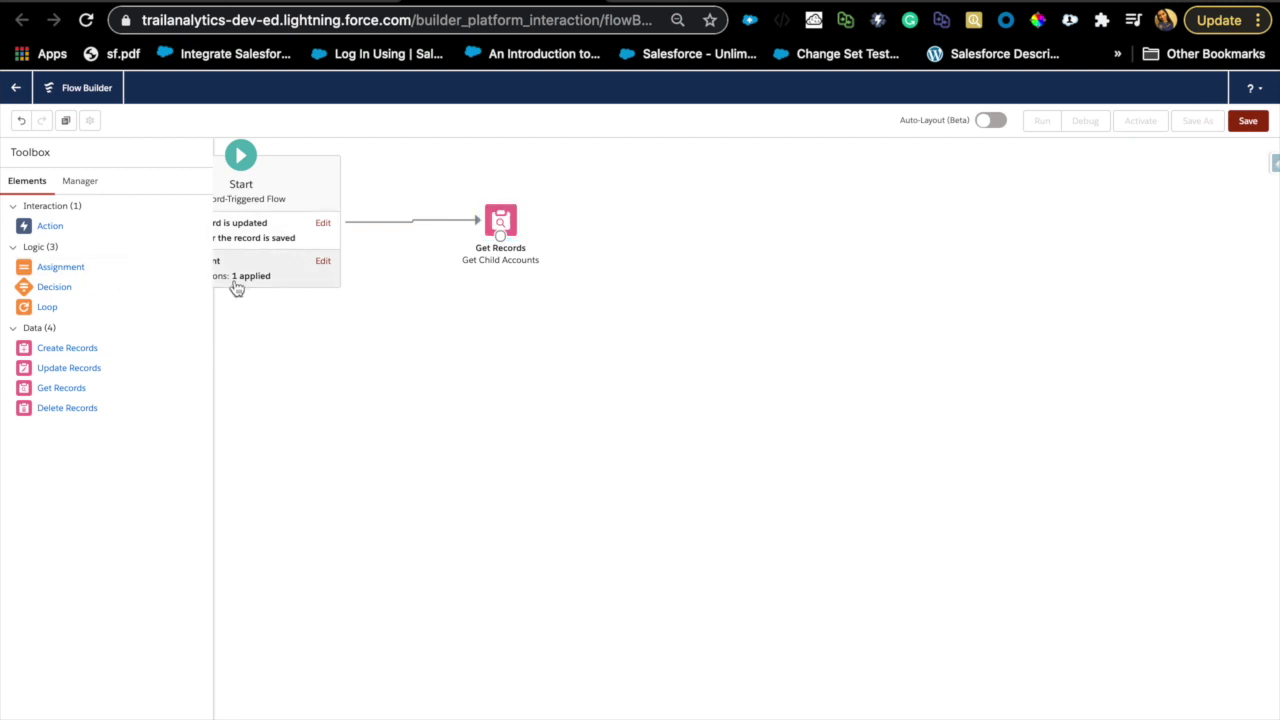
Add a Loop element labelled "loop through child accounts" that iterates over the Get_Child_Accounts collection from first to last item
drag(47, 307, 635, 222)
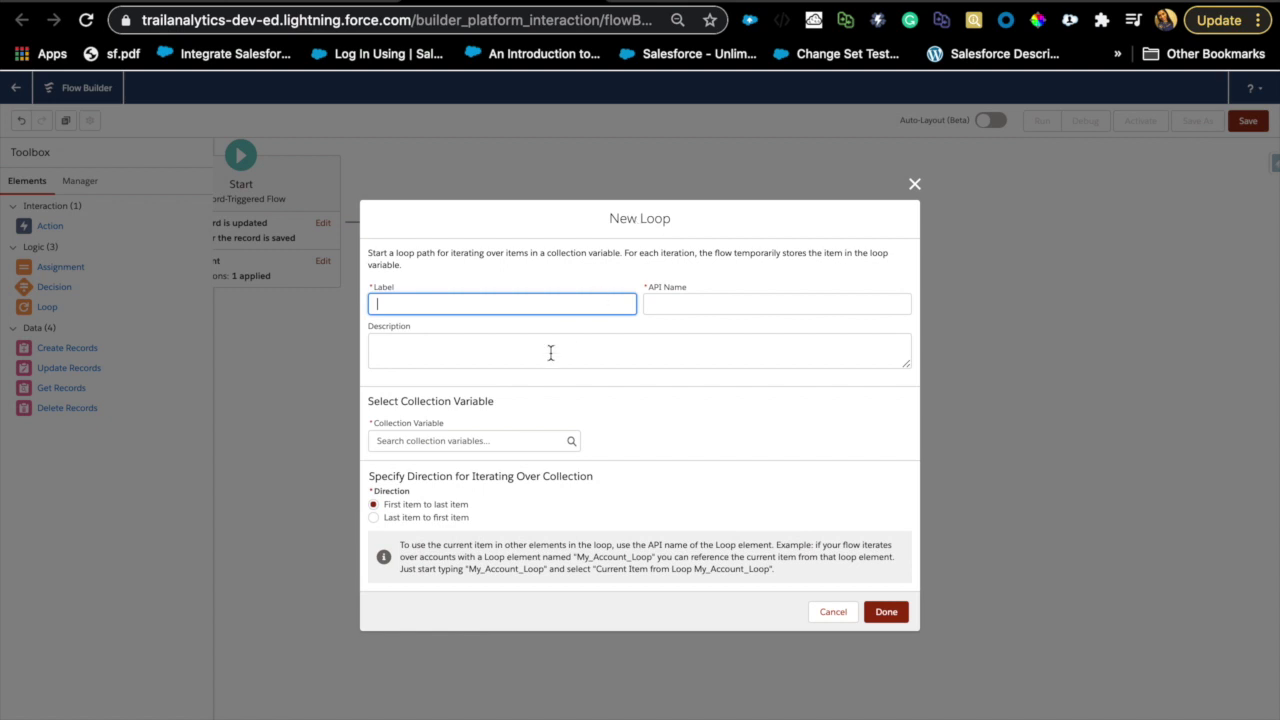
text(loop through child accounts)
click(474, 445)
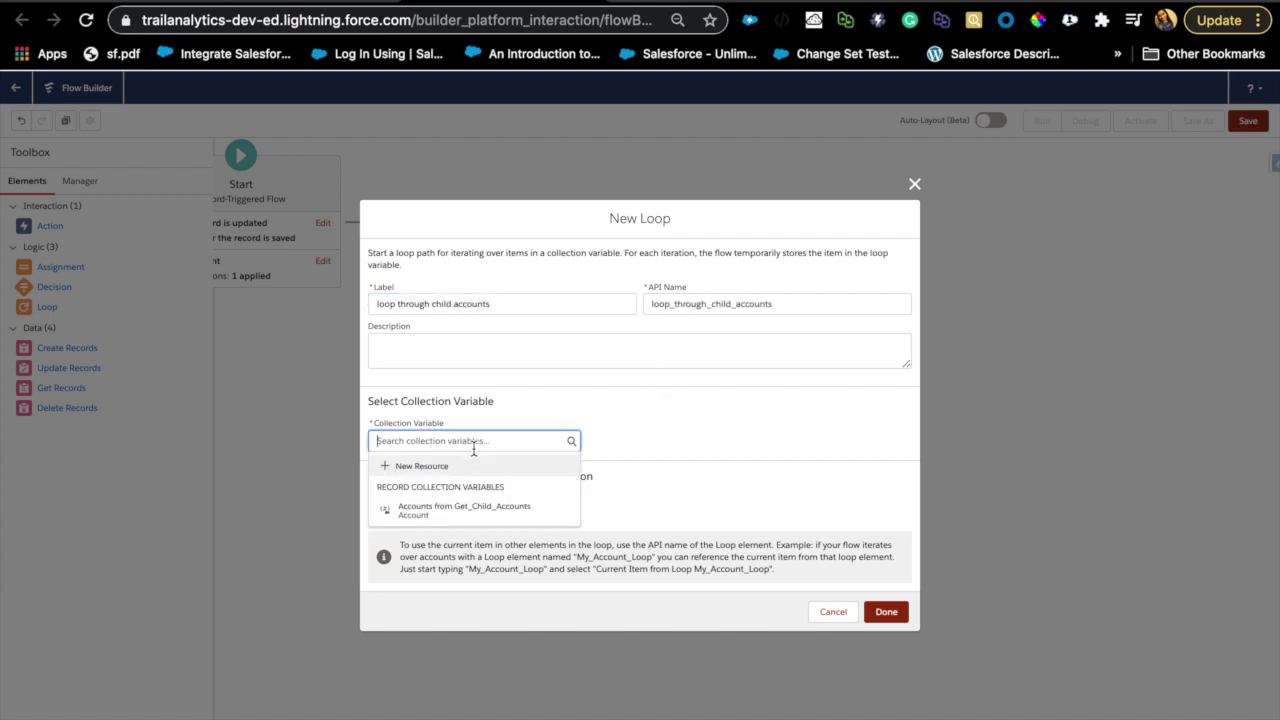
click(440, 507)
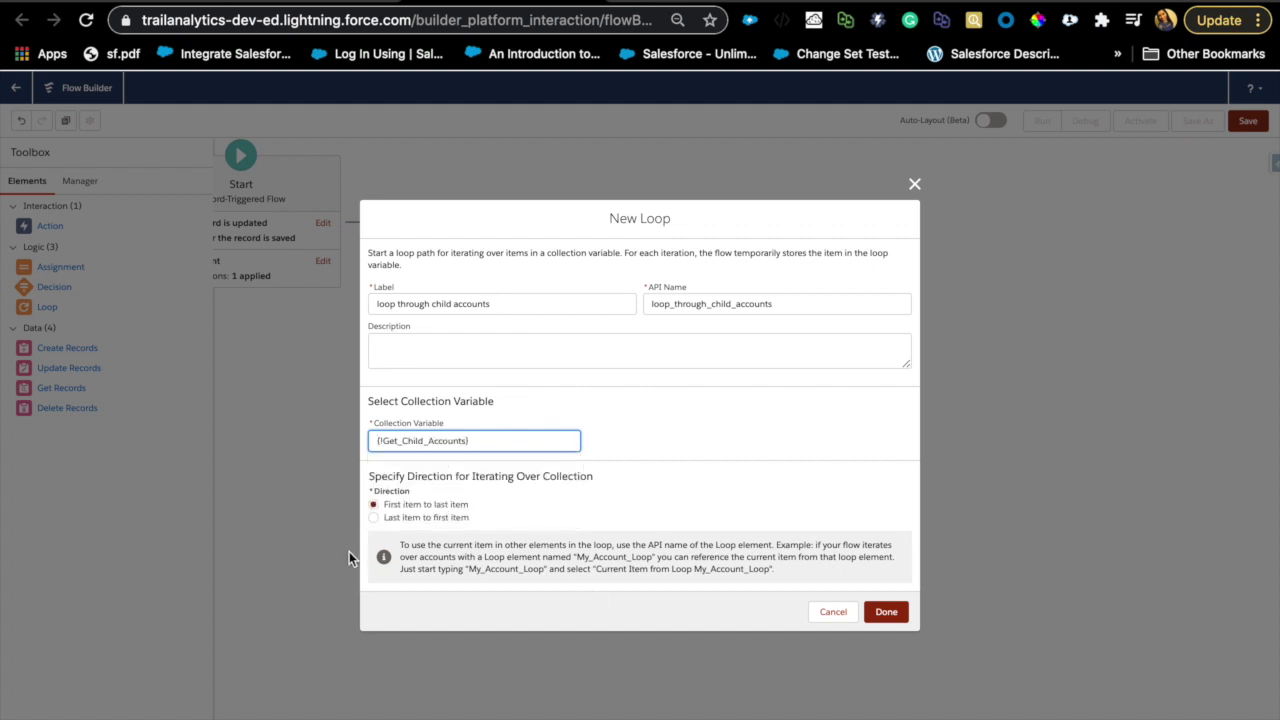
click(896, 623)
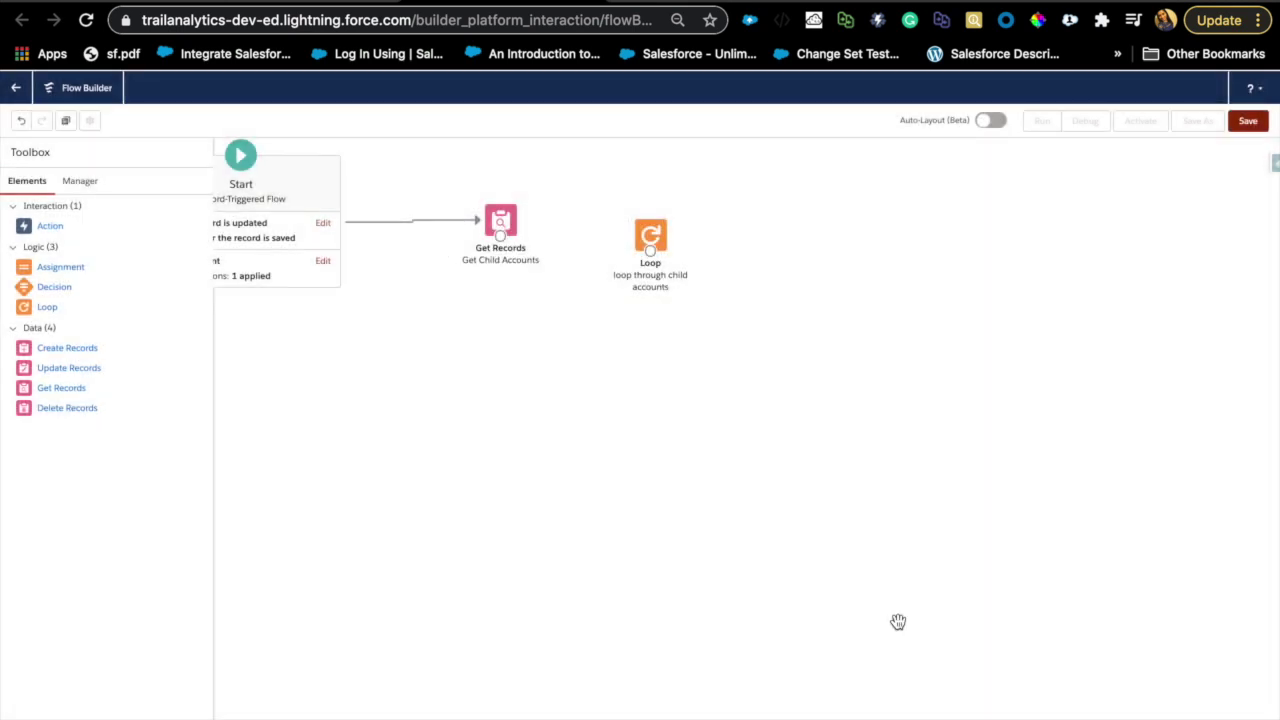
Add an Assignment element below the loop, labelled "assign loop account to Active = No"
drag(60, 267, 551, 346)
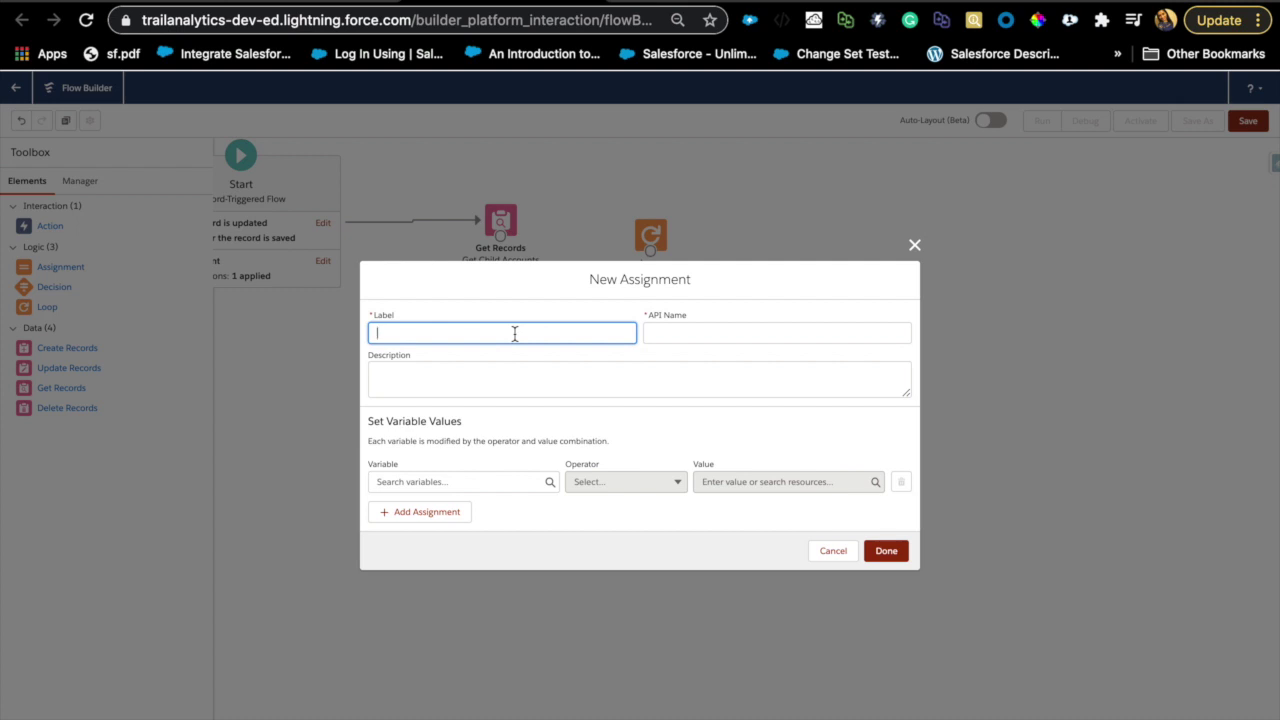
text(a)
key(BackSpace)
key(BackSpace)
key(BackSpace)
text(assign loop account to Active = No)
Assign the value No to the trailanalytics__Active__c field of the loop's current item, using the Equals operator
click(439, 481)
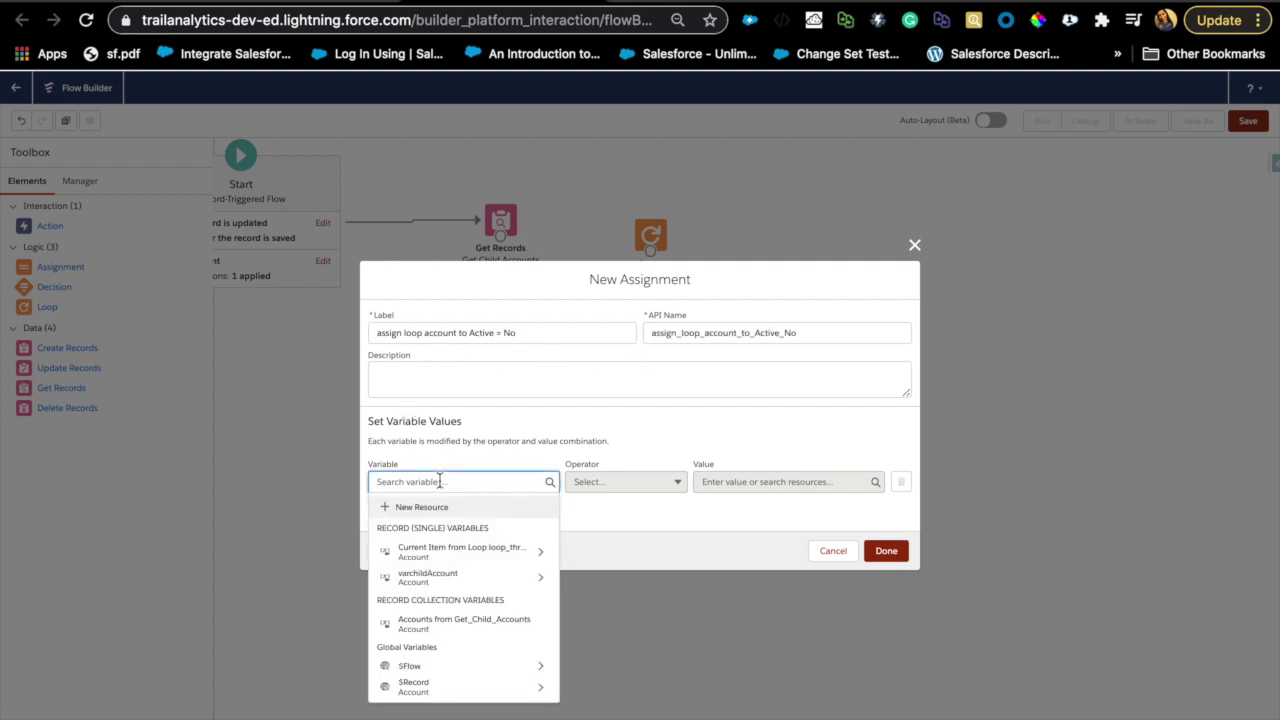
click(460, 554)
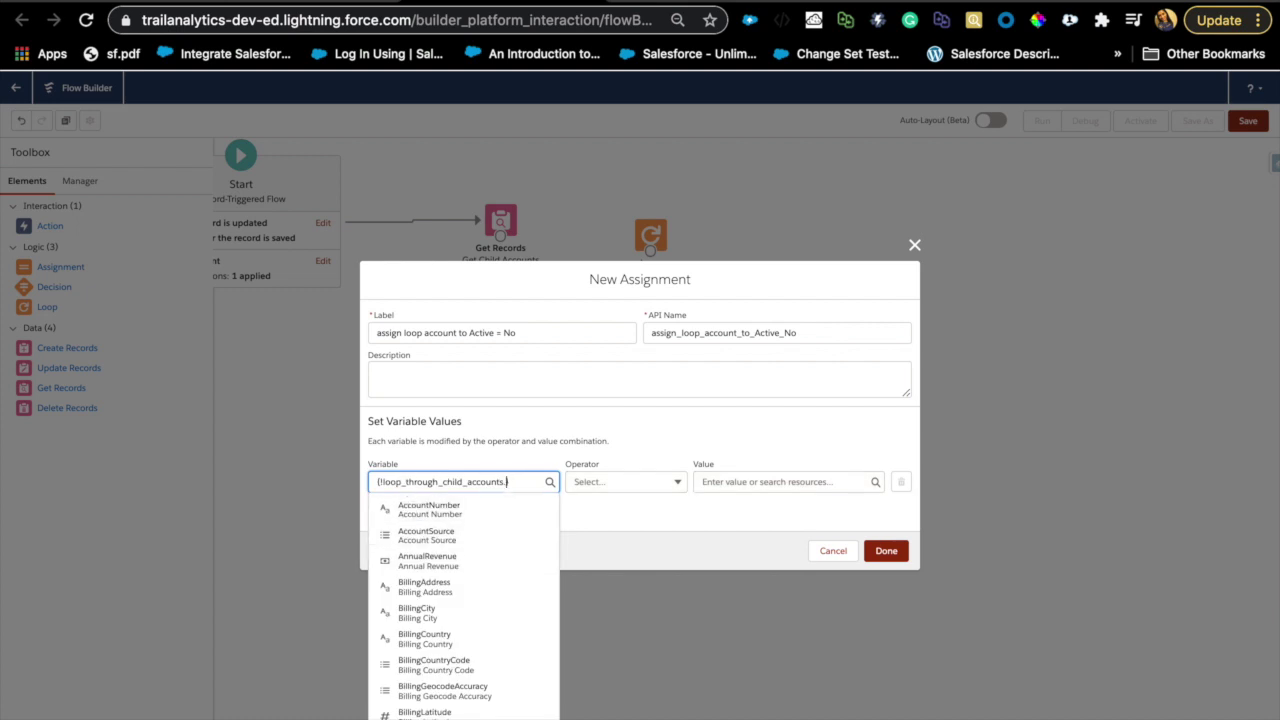
text(ac)
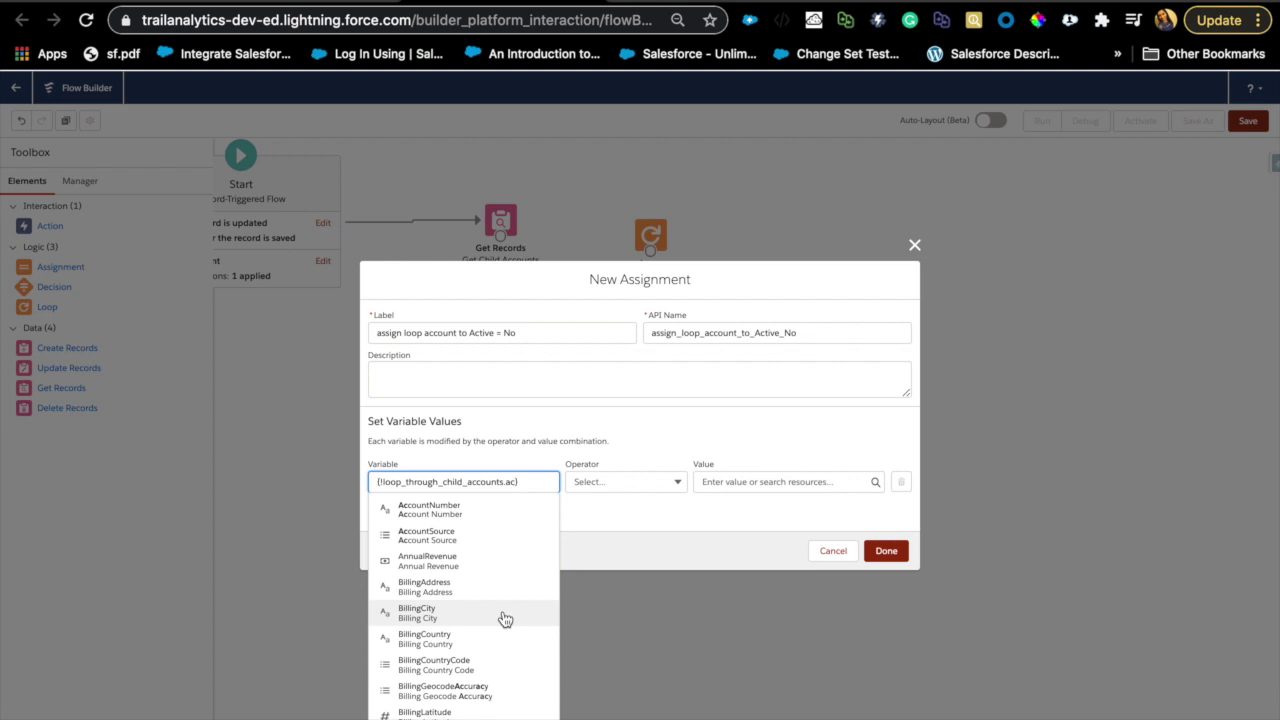
text(to)
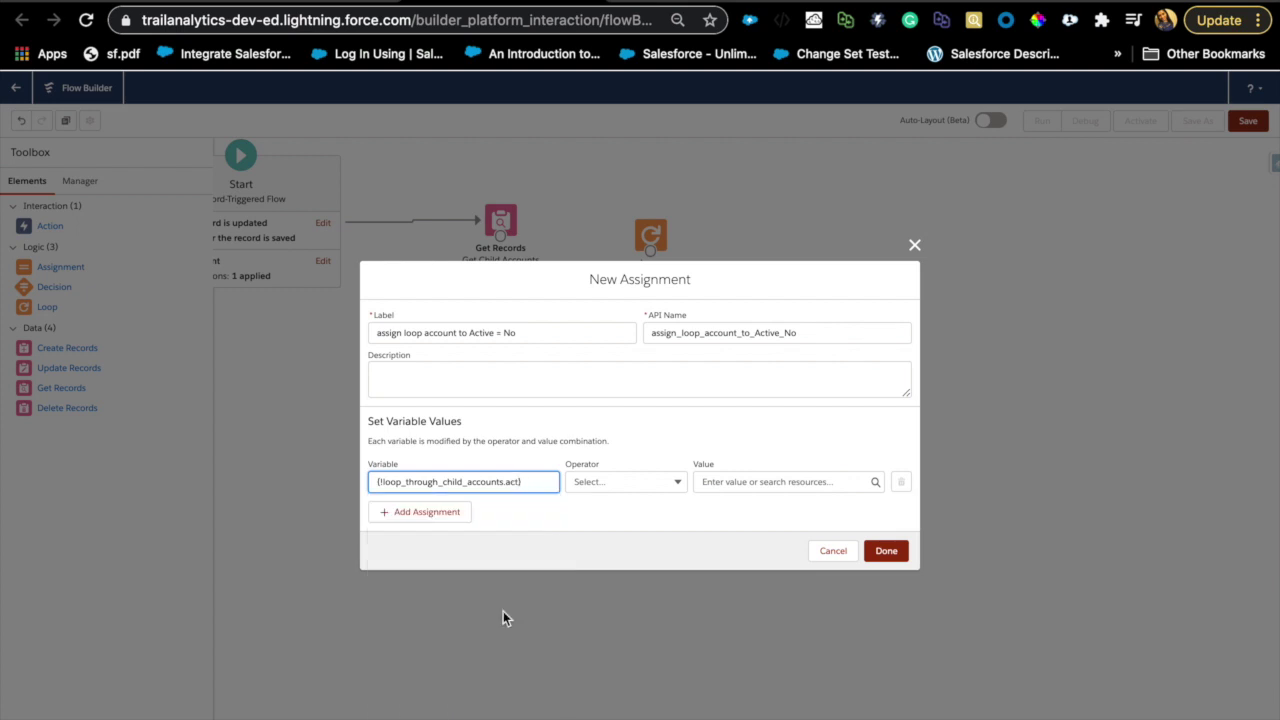
click(503, 618)
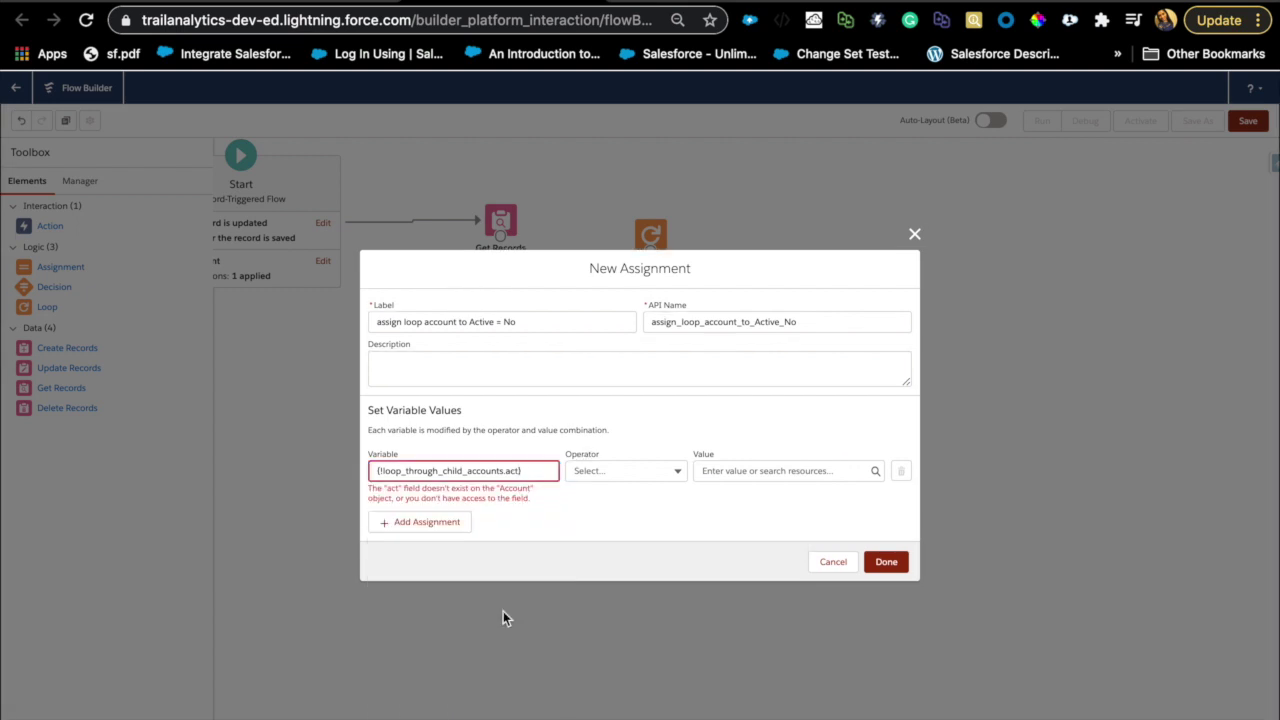
click(519, 471)
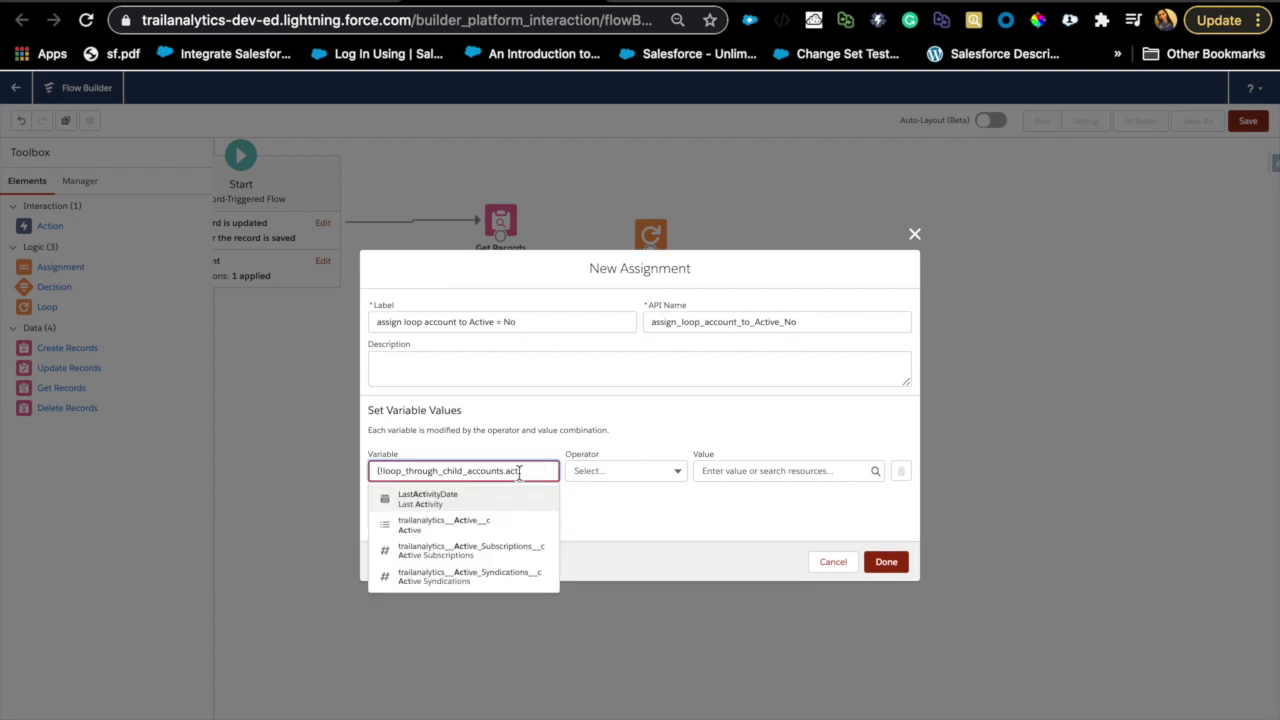
click(455, 527)
click(778, 472)
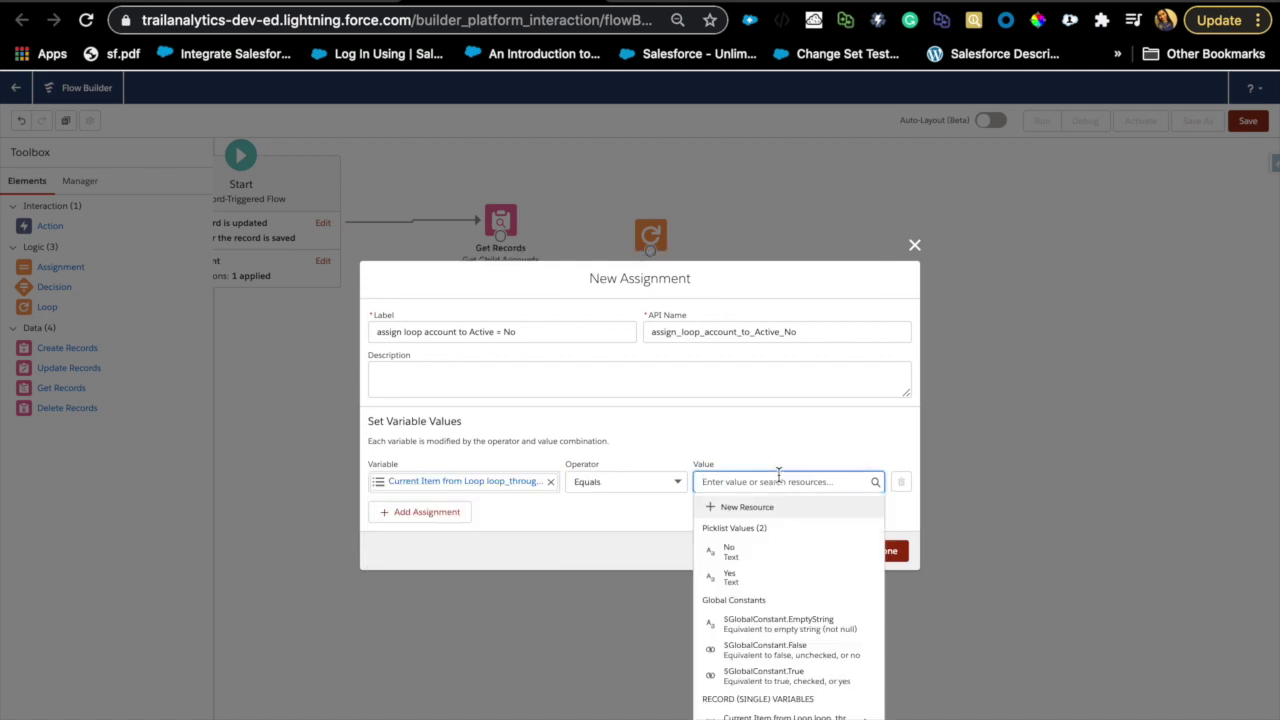
text(No)
click(768, 526)
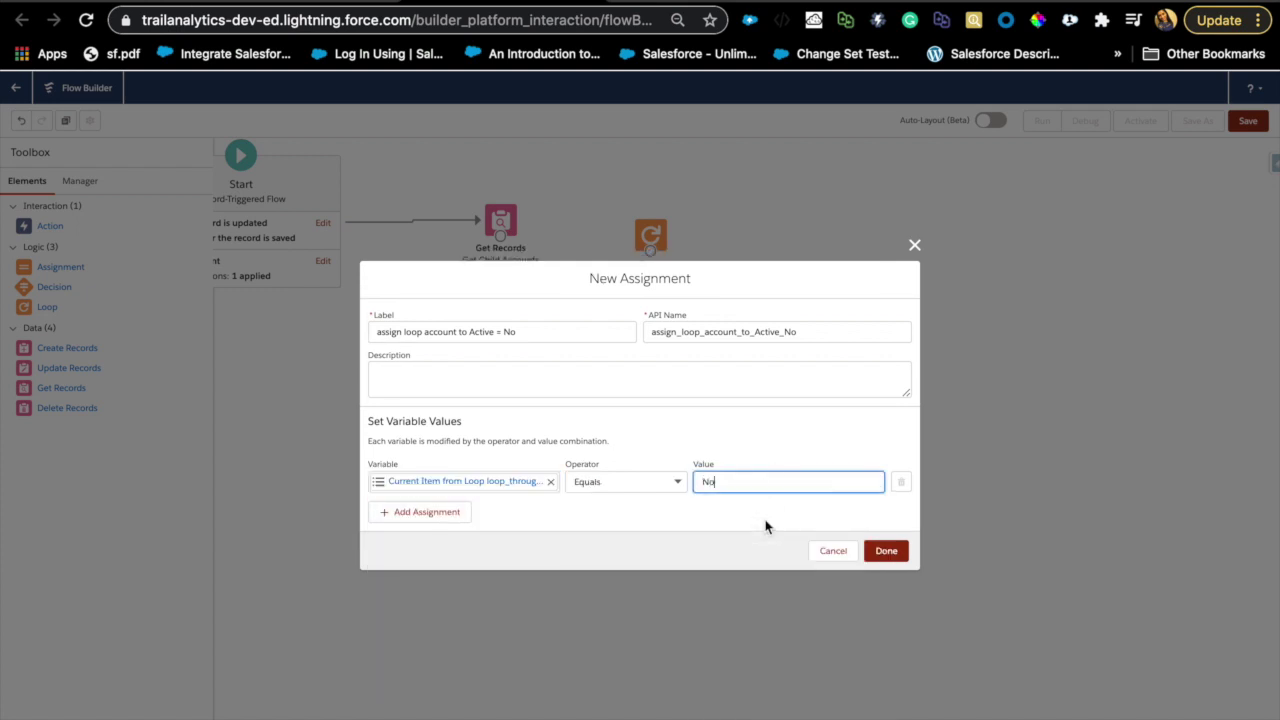
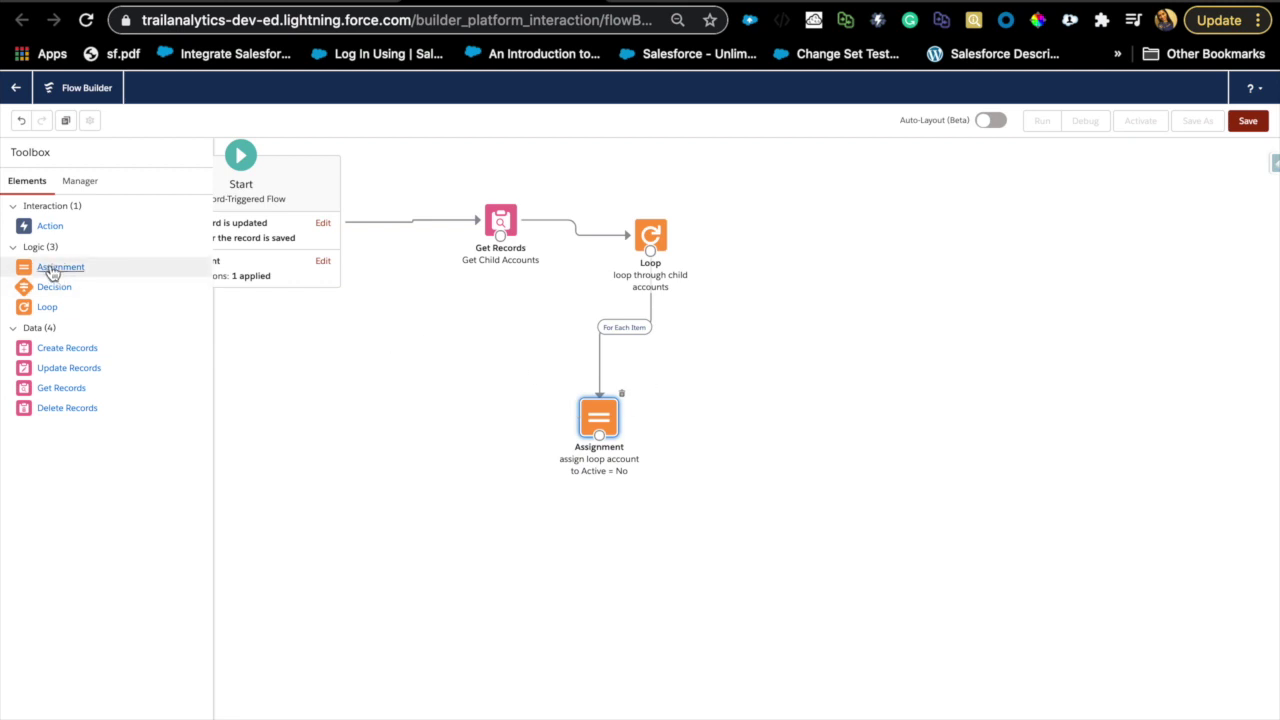
Add another Assignment element labelled "Assign loop variable to Collection" and start a new resource for its variable
drag(52, 272, 449, 406)
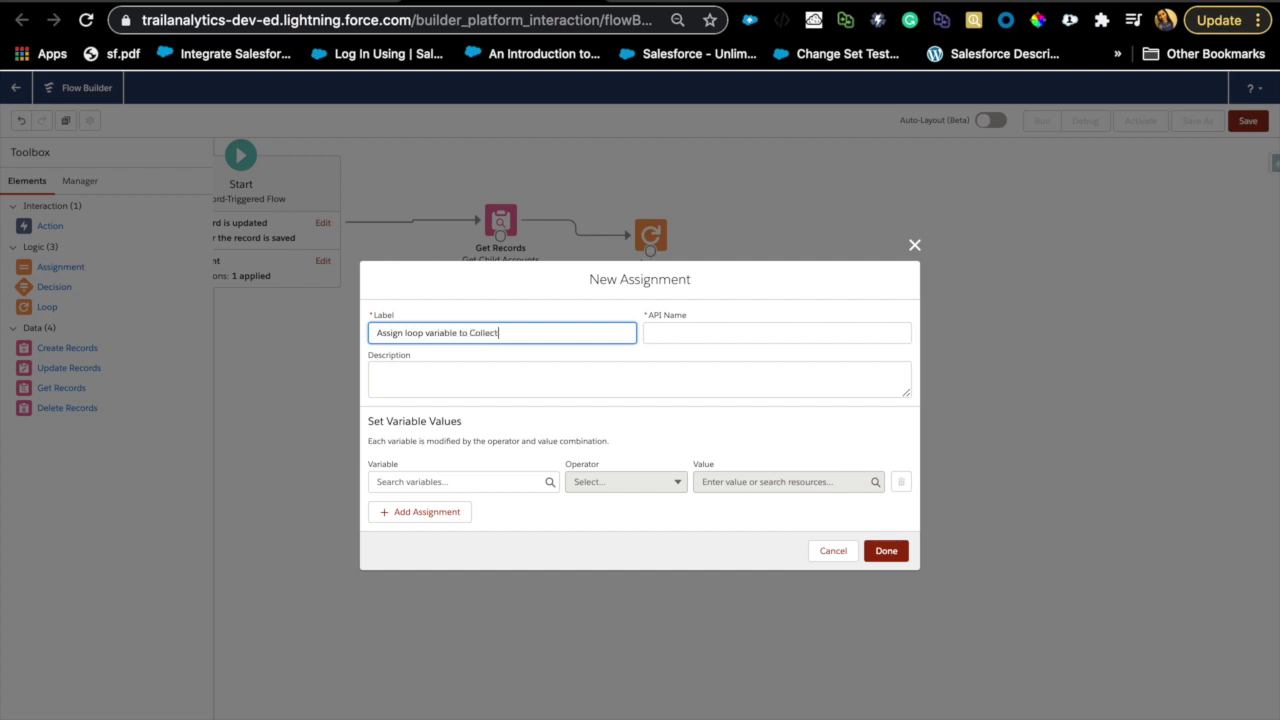
click(424, 481)
click(425, 506)
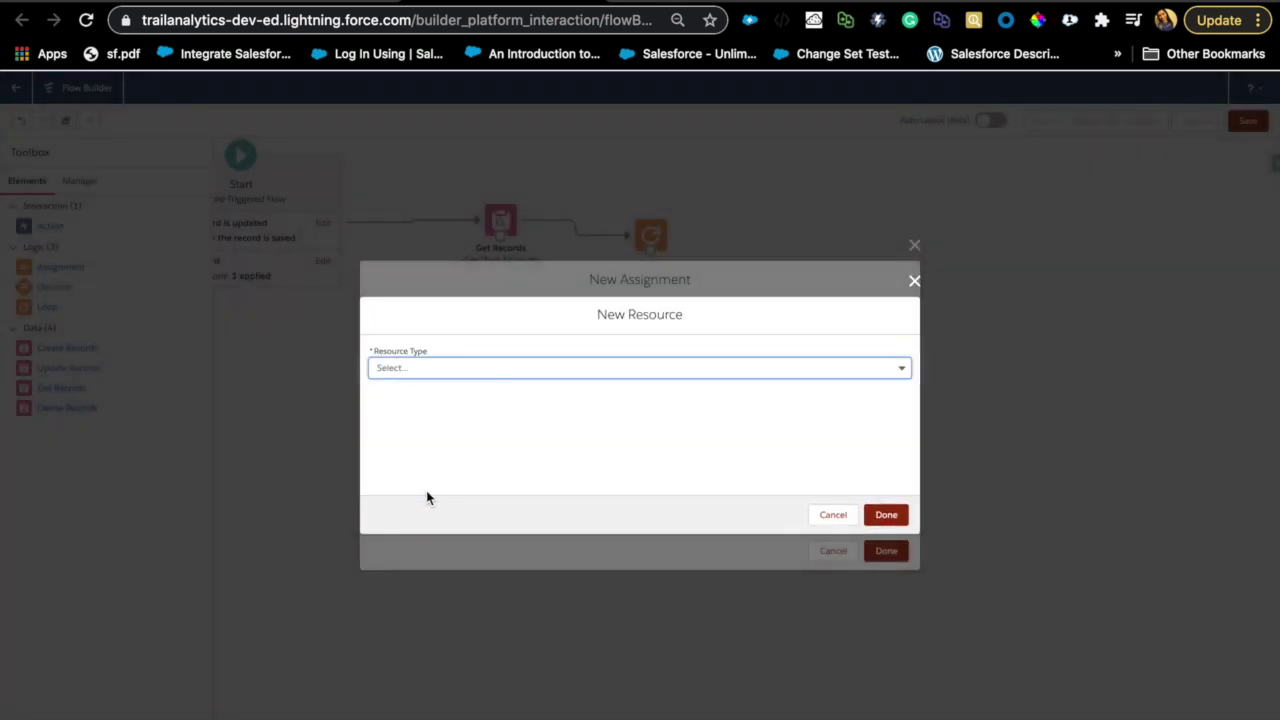
Make the new resource a Variable with the API name listOfAccountTobeUpdated
click(500, 368)
click(412, 395)
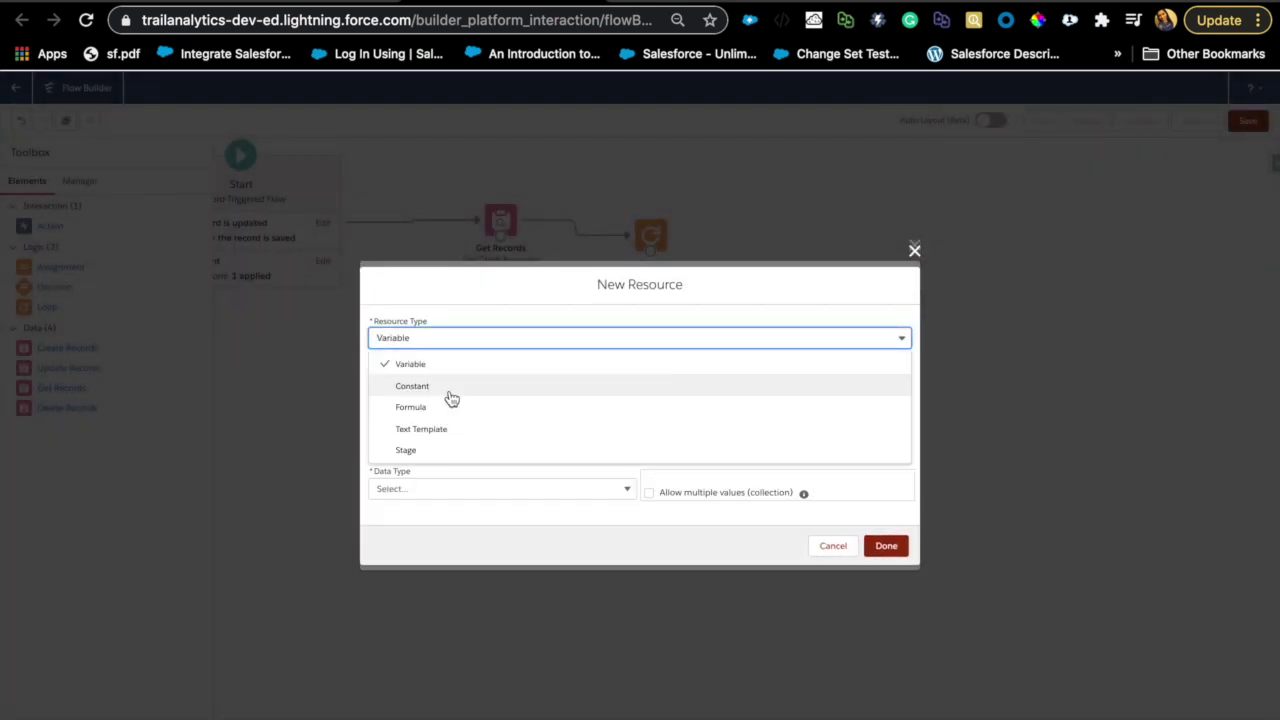
click(434, 374)
click(399, 396)
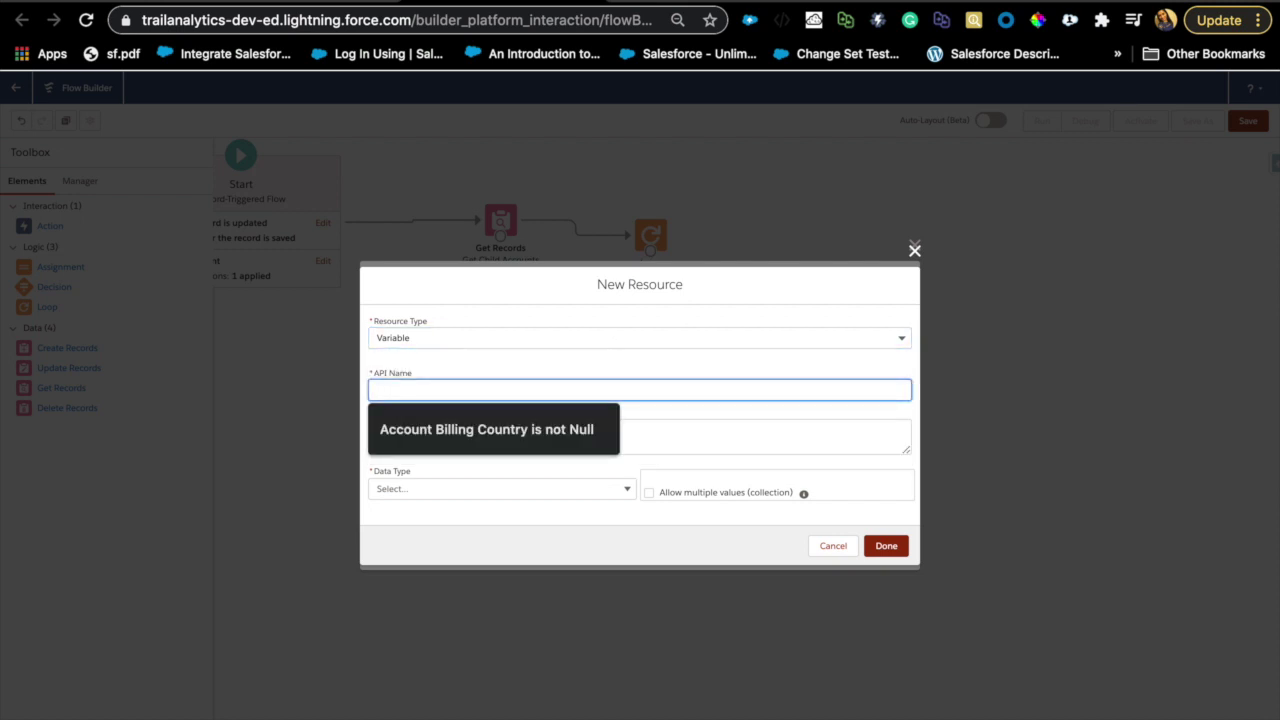
text(list)
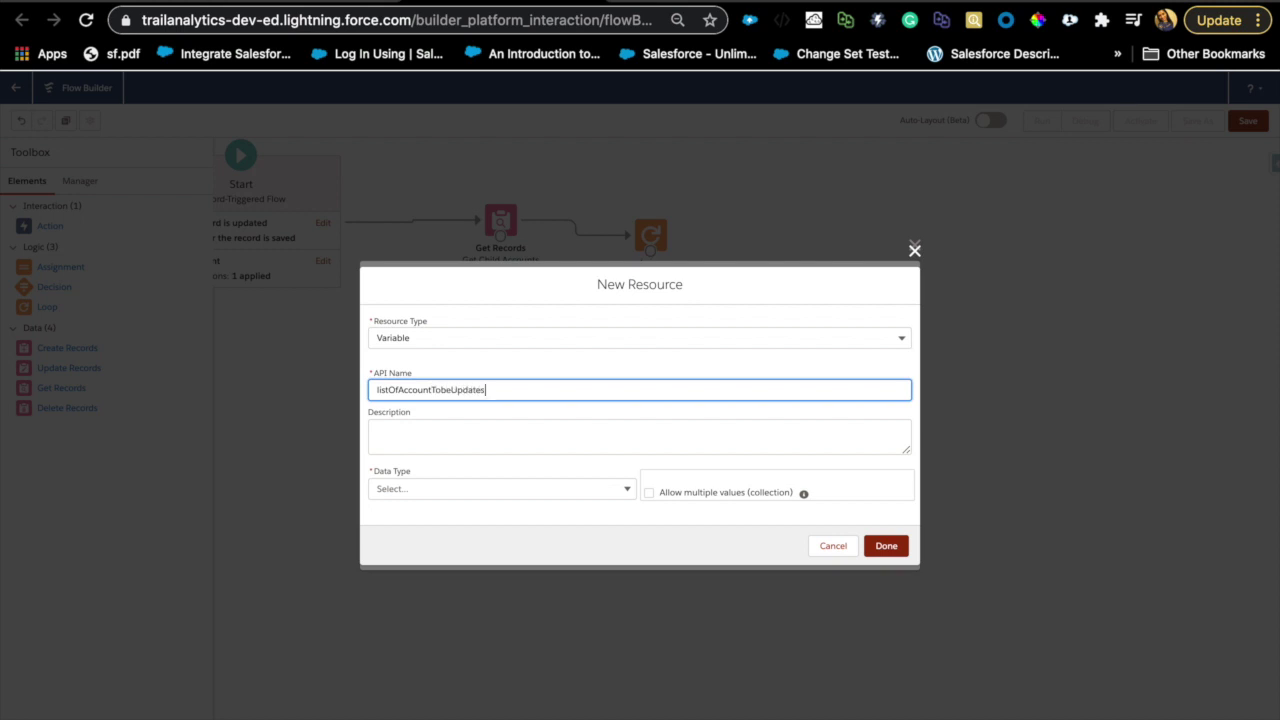
text(OfAccountTobeUpdated)
Define the variable as a Record collection of Account objects by allowing multiple values, and finish creating it
click(403, 490)
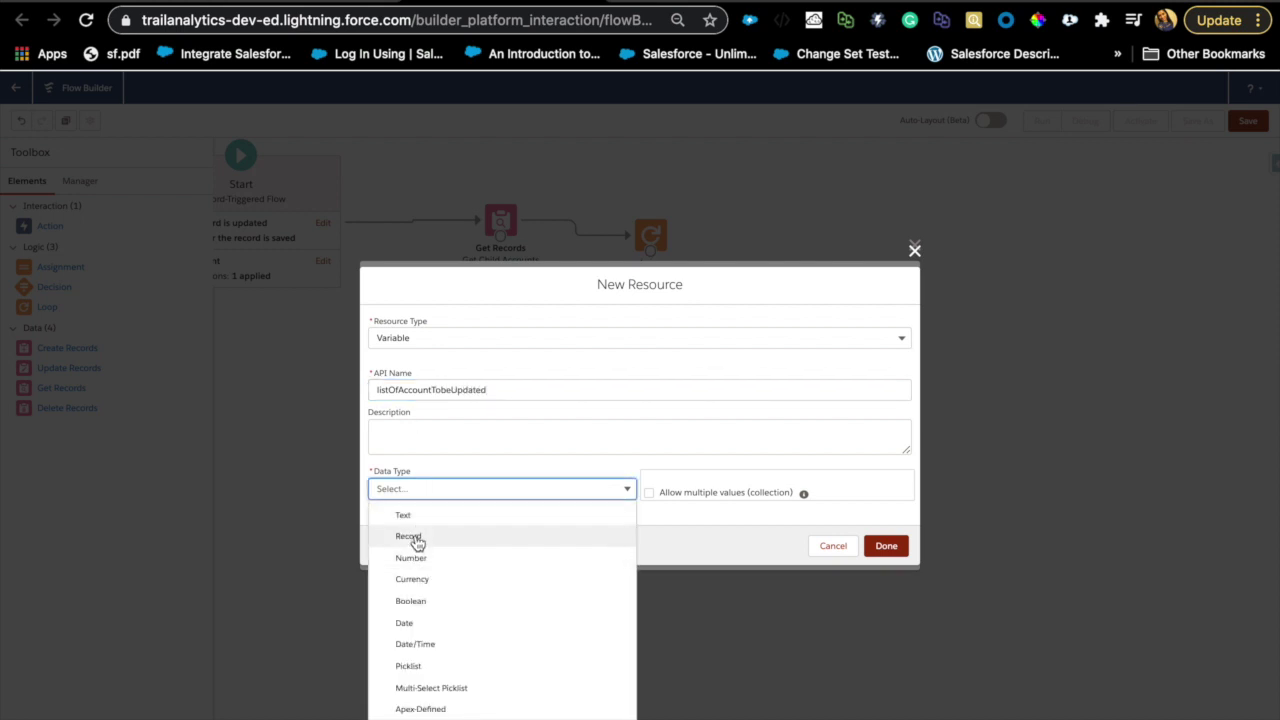
click(415, 535)
click(651, 456)
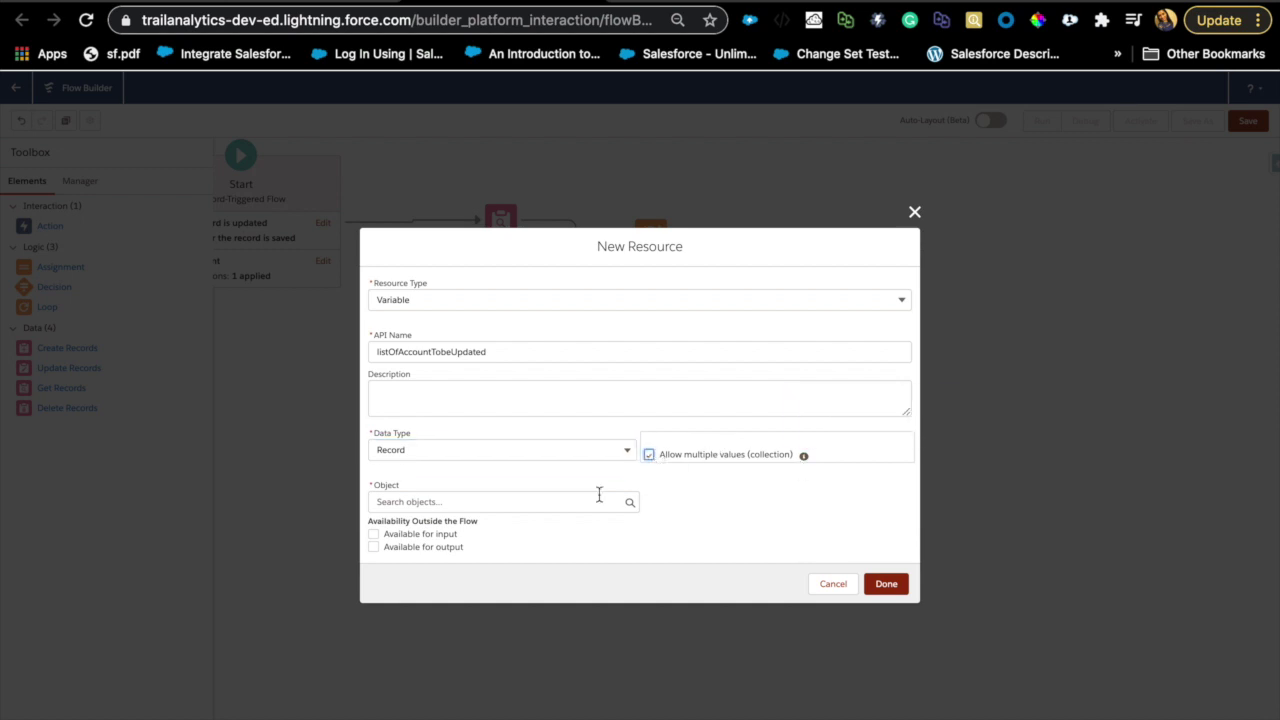
click(535, 501)
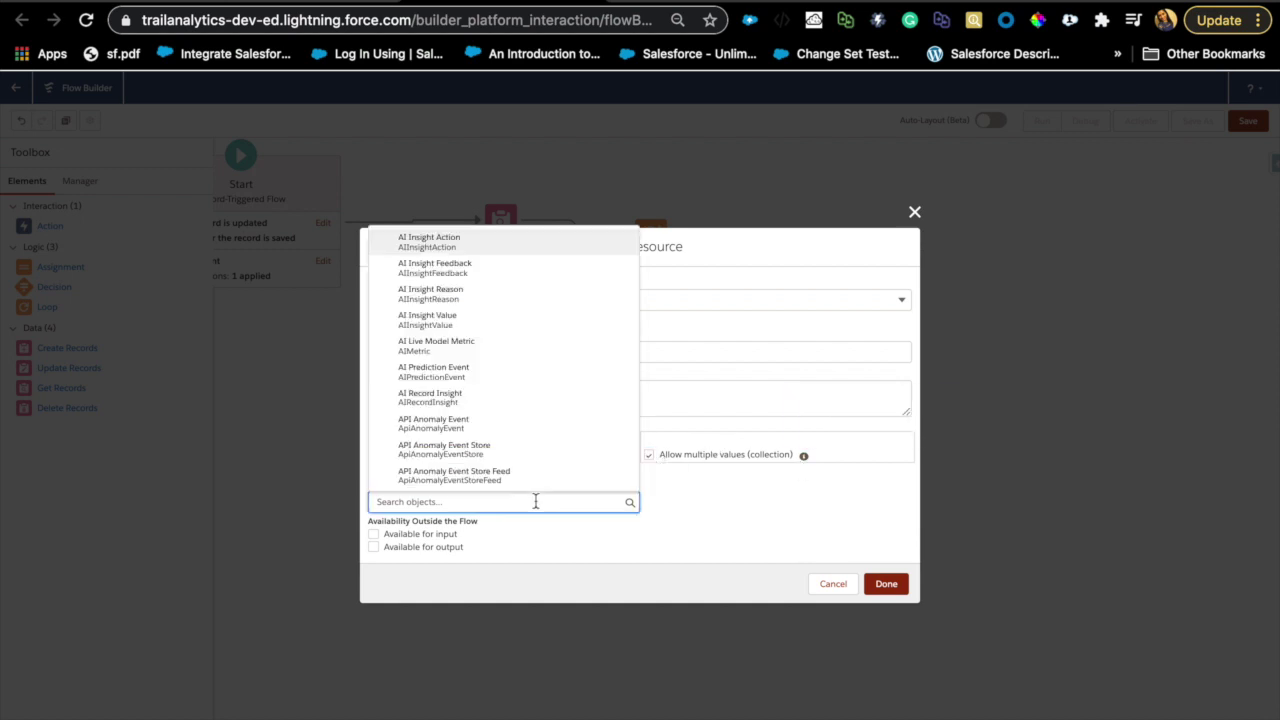
text(account)
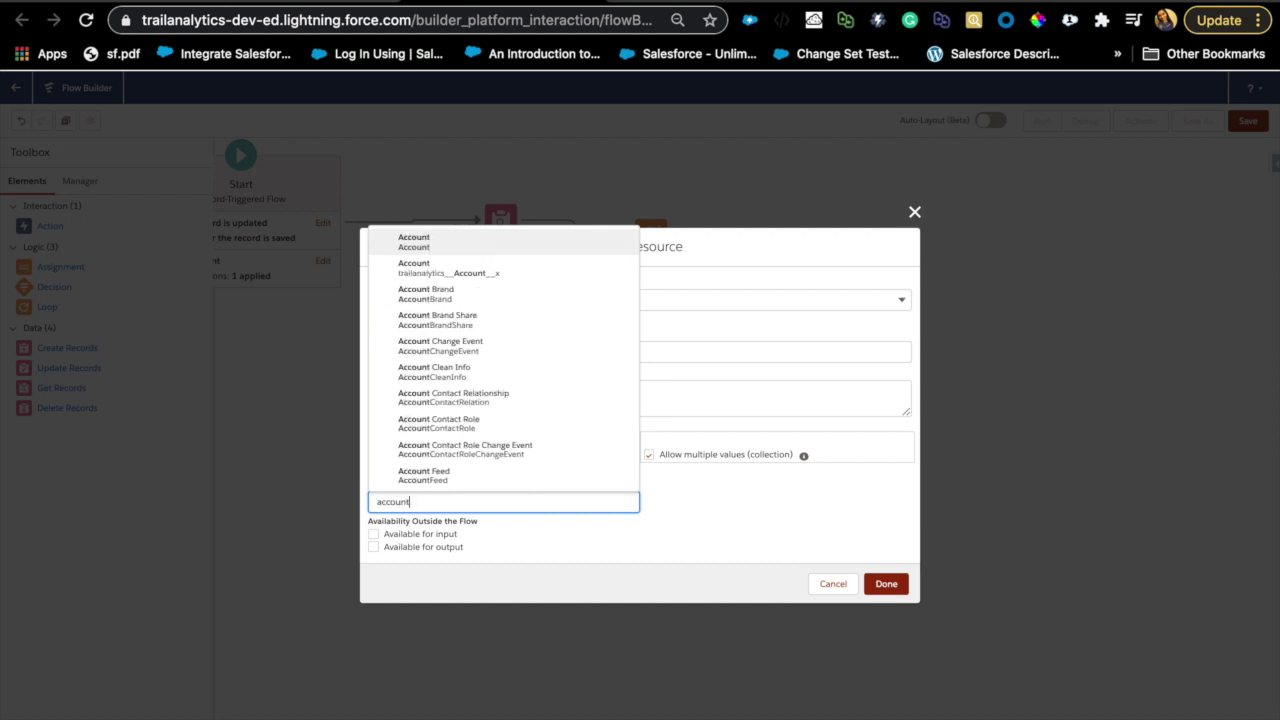
click(408, 244)
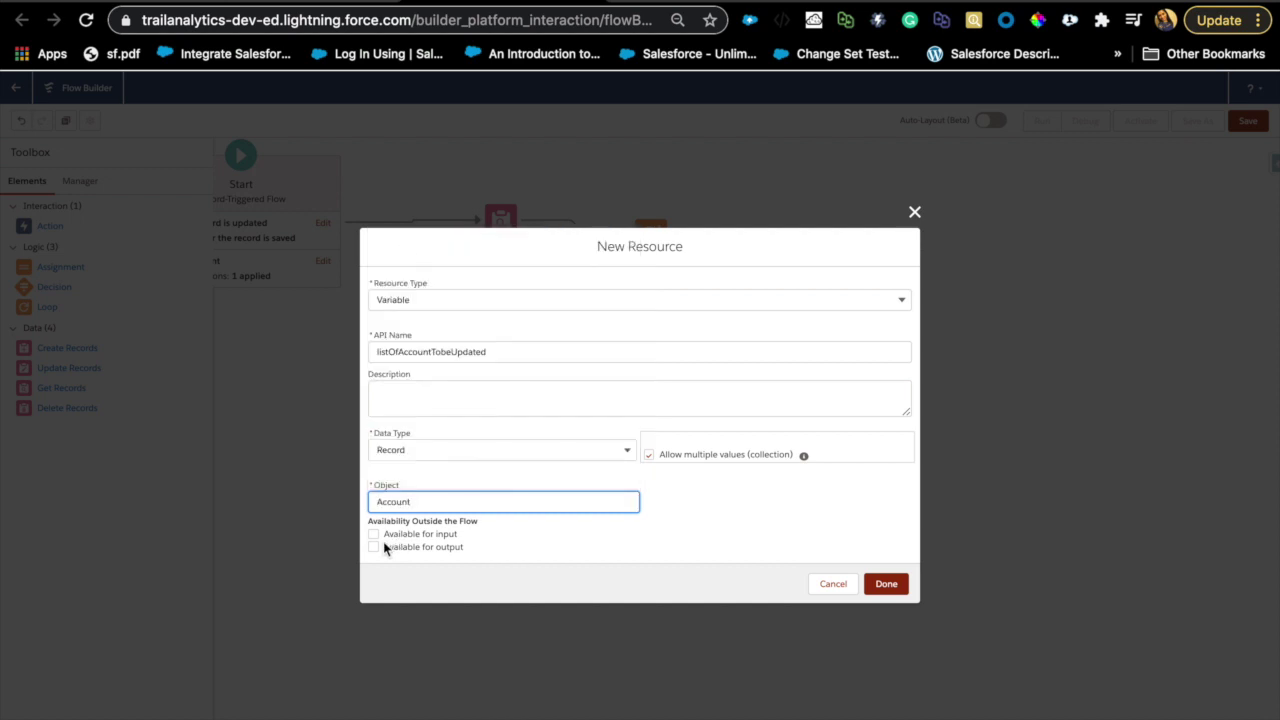
click(889, 590)
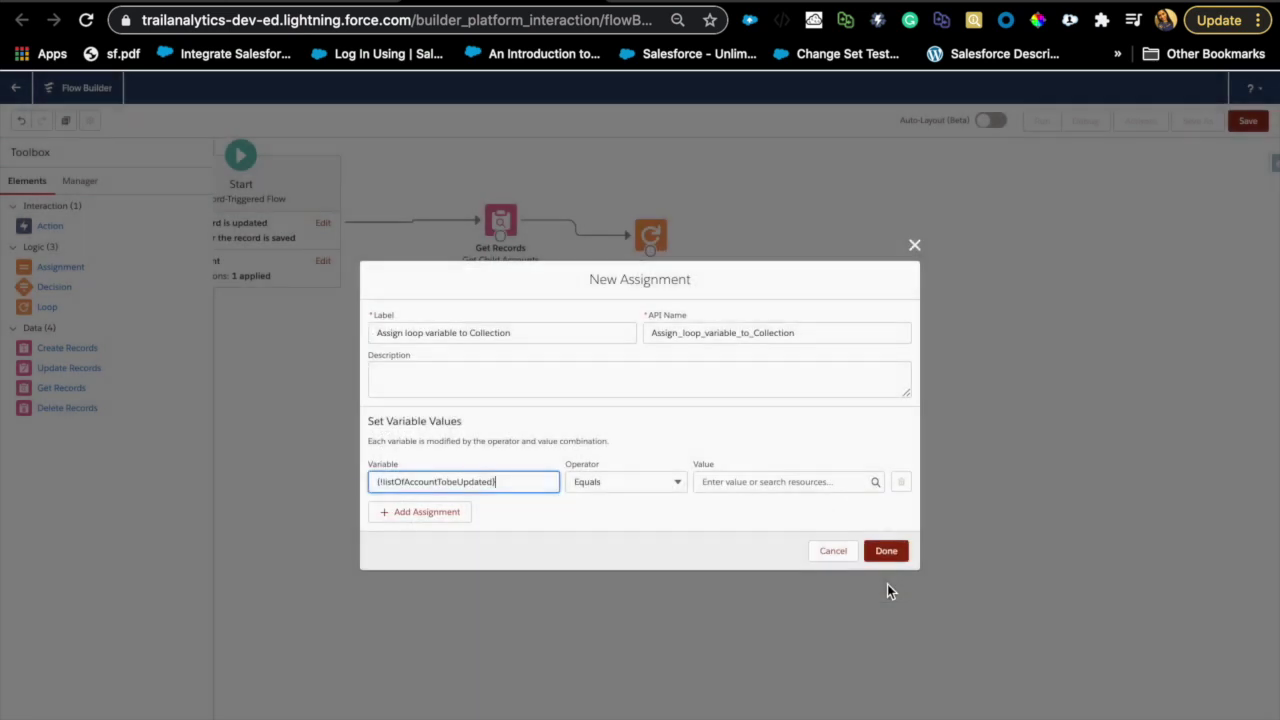
Append the loop's current item to listOfAccountTobeUpdated with the Add operator, and connect both assignments in sequence back to the loop
click(678, 490)
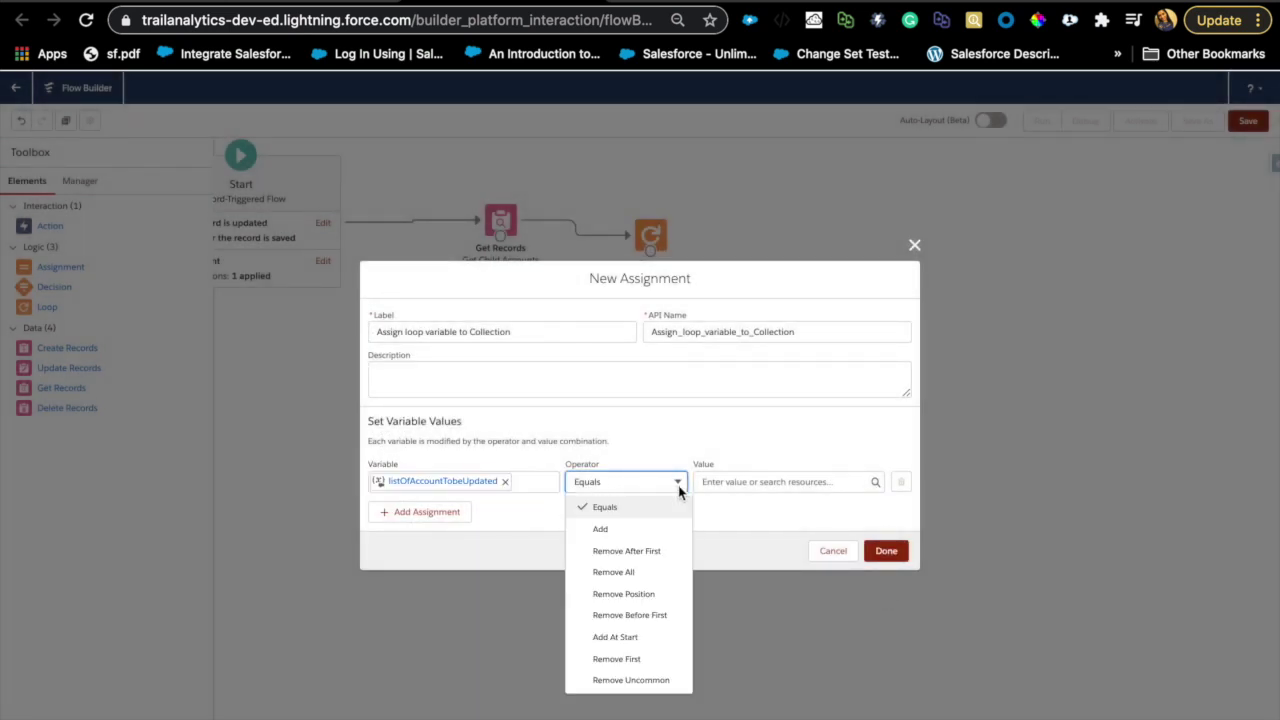
click(611, 527)
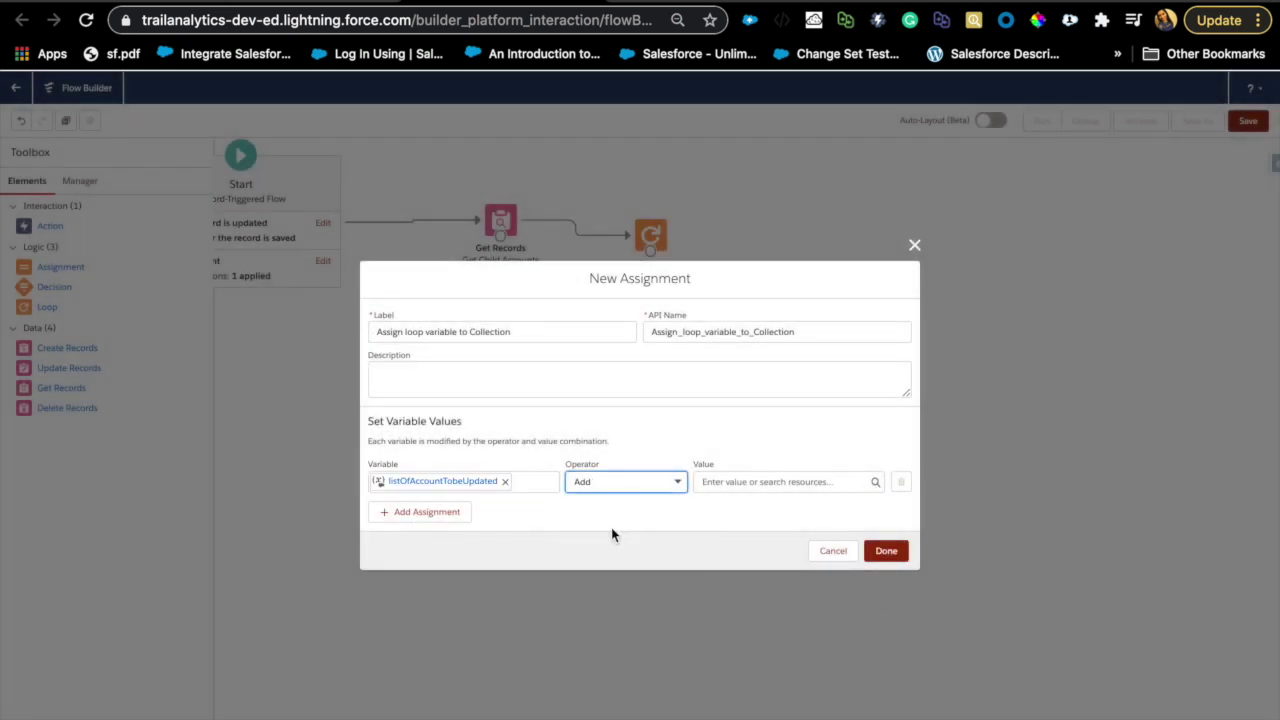
click(735, 484)
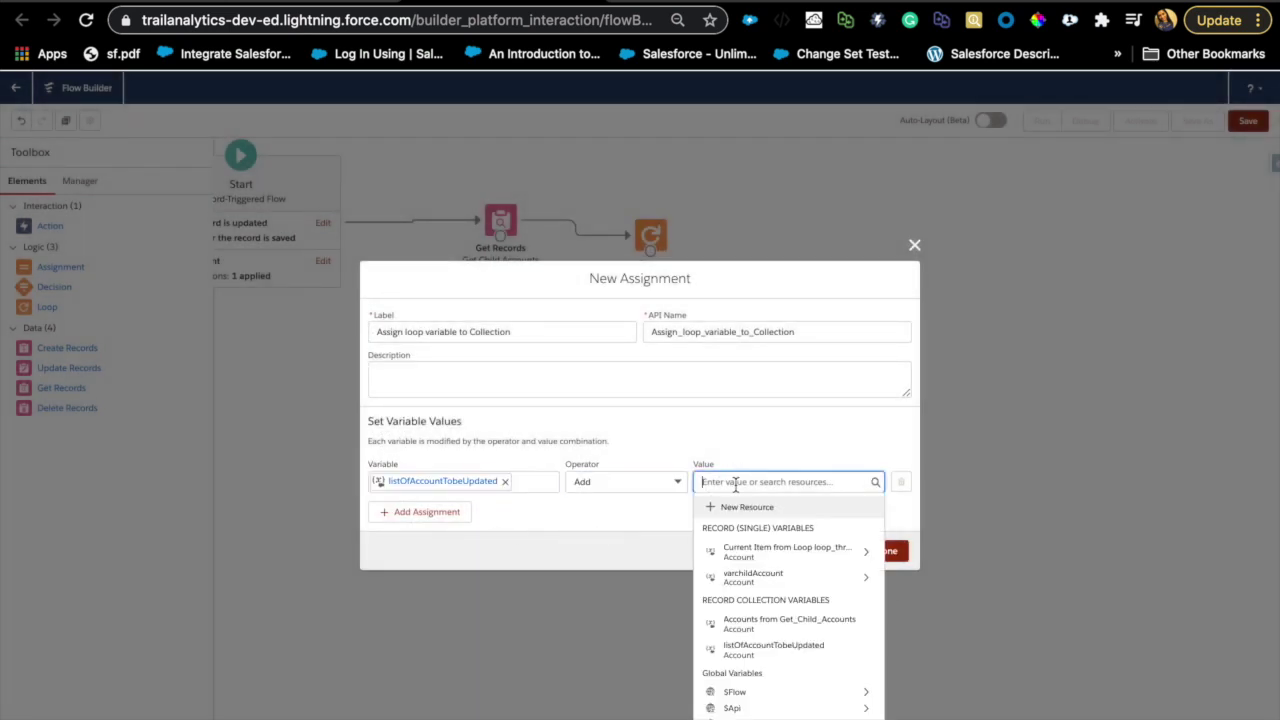
click(767, 554)
key(BackSpace)
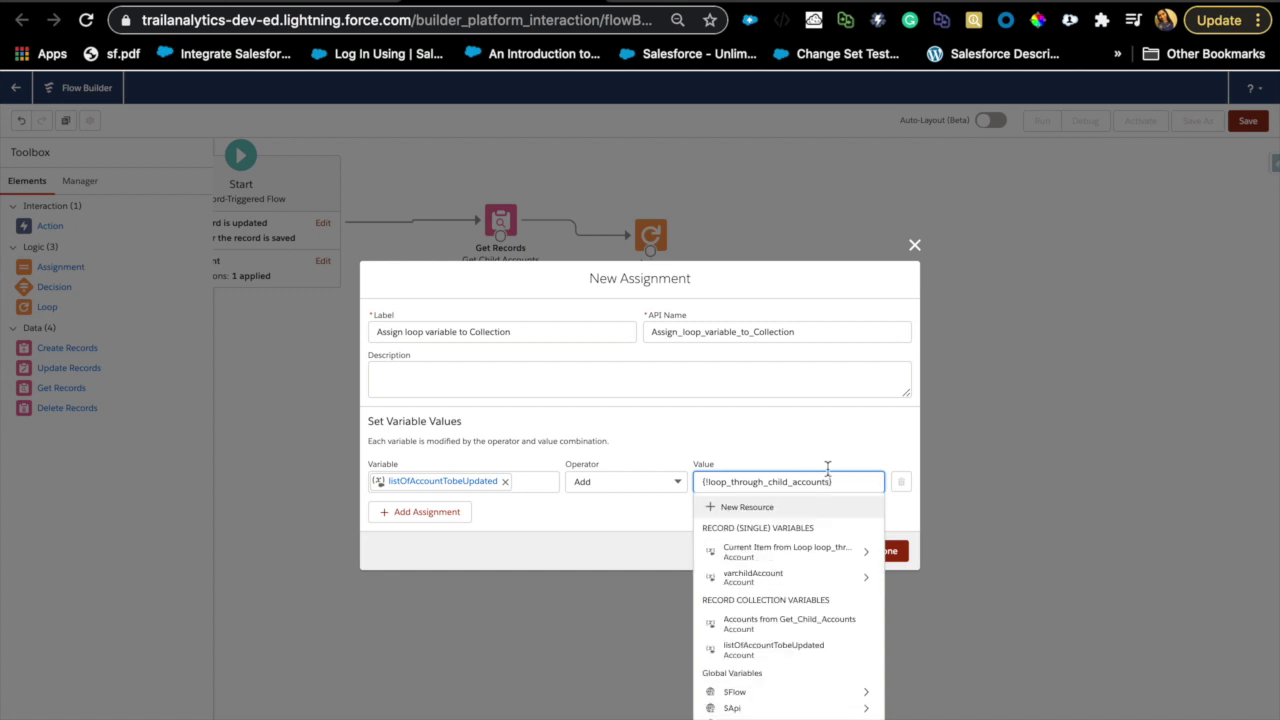
click(878, 436)
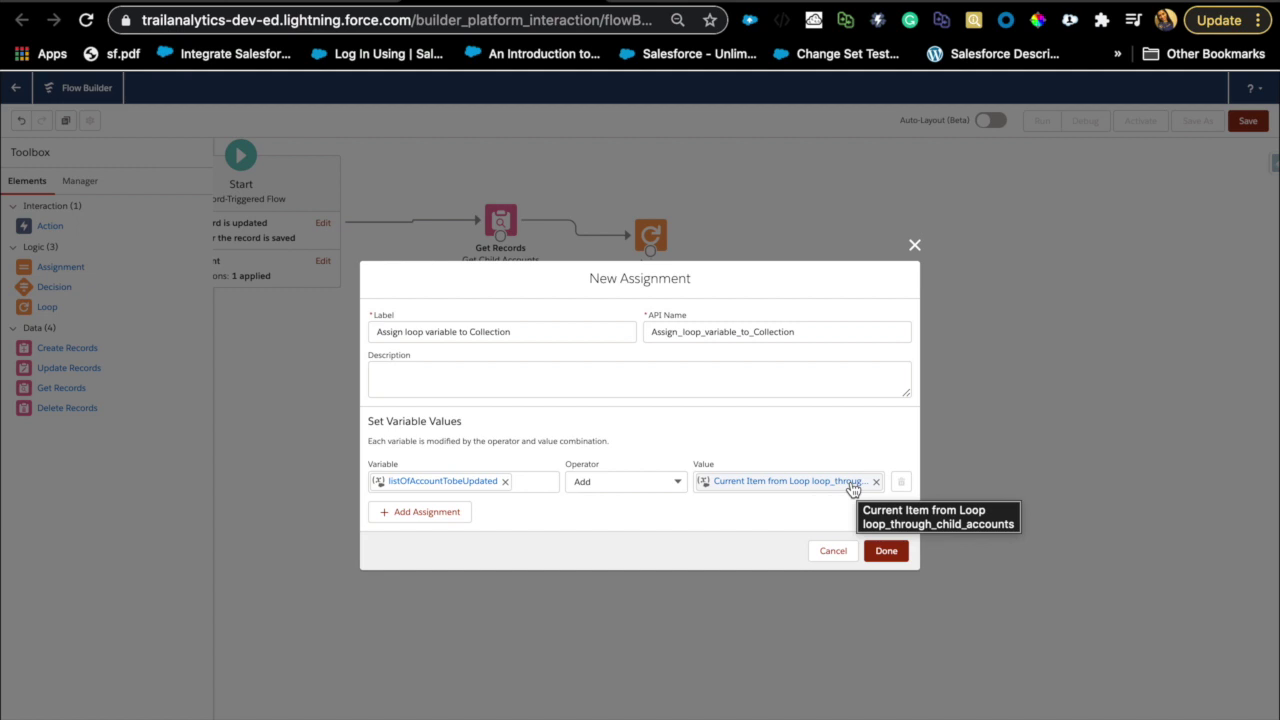
click(900, 558)
drag(599, 436, 703, 258)
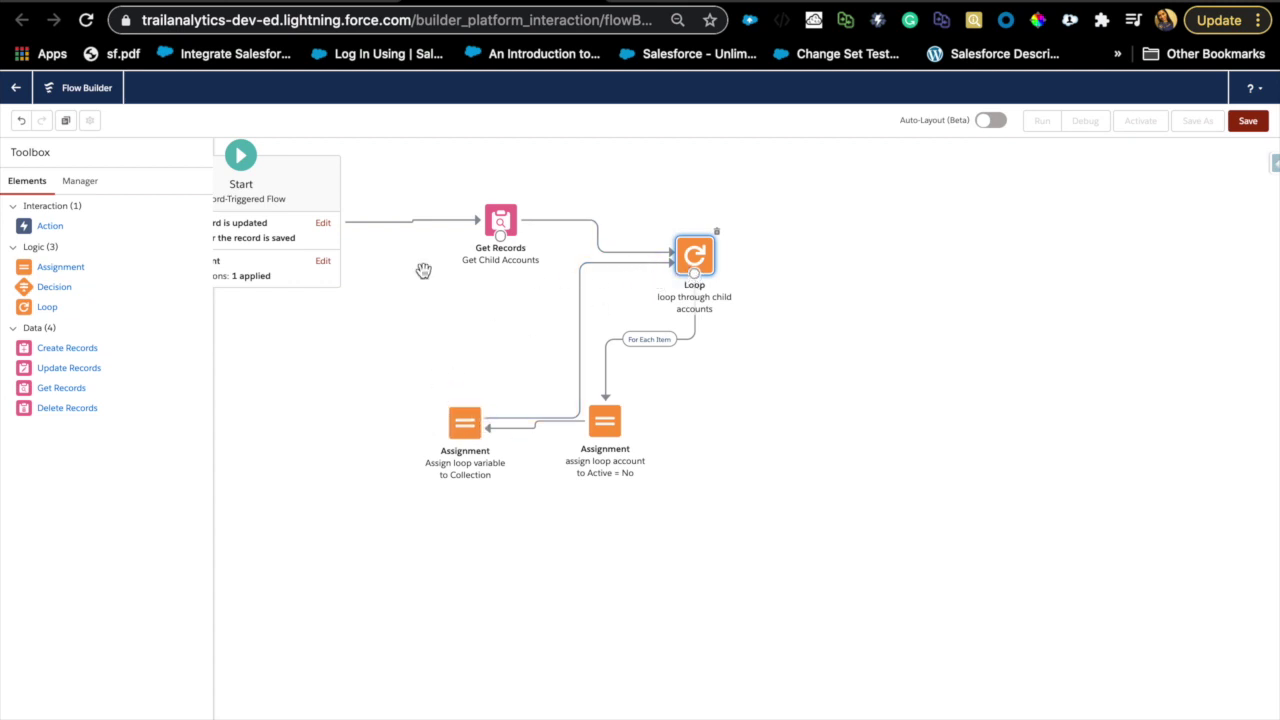
Create an Update Records element labelled "Update Child Accounts" using the listOfAccountTobeUpdated collection, and connect the loop's After Last Item path to it
drag(38, 368, 856, 251)
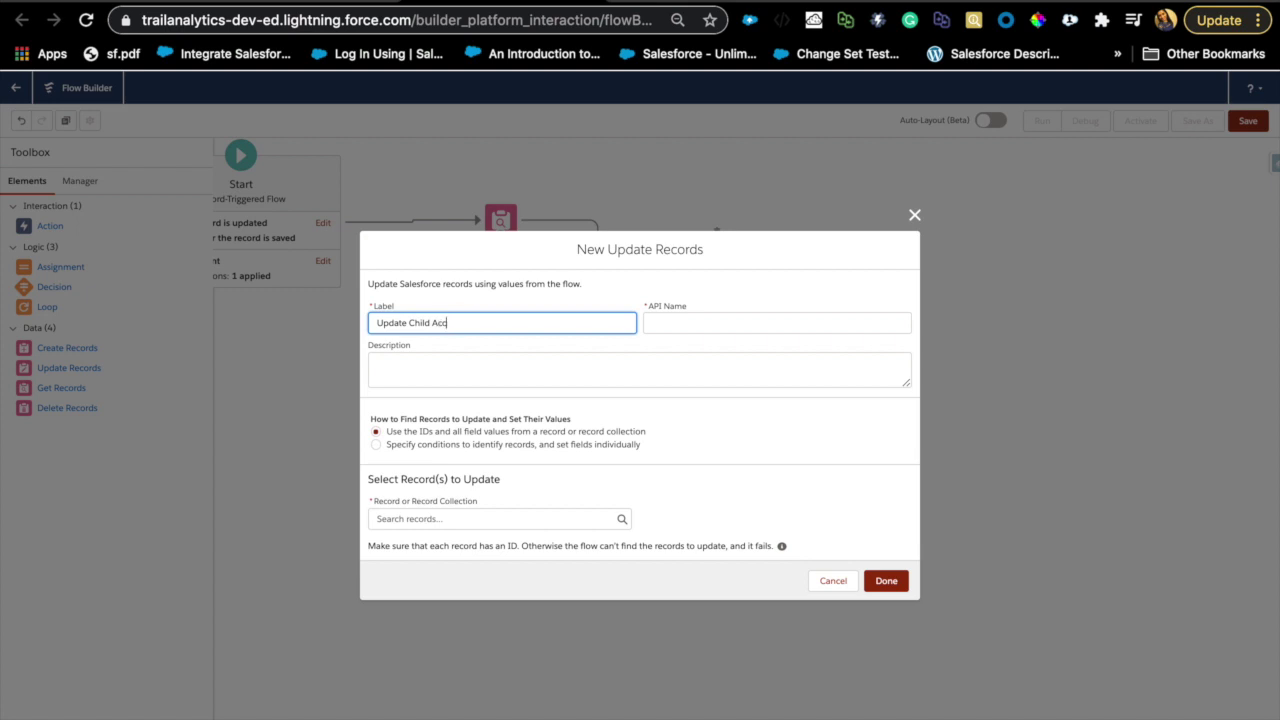
click(650, 360)
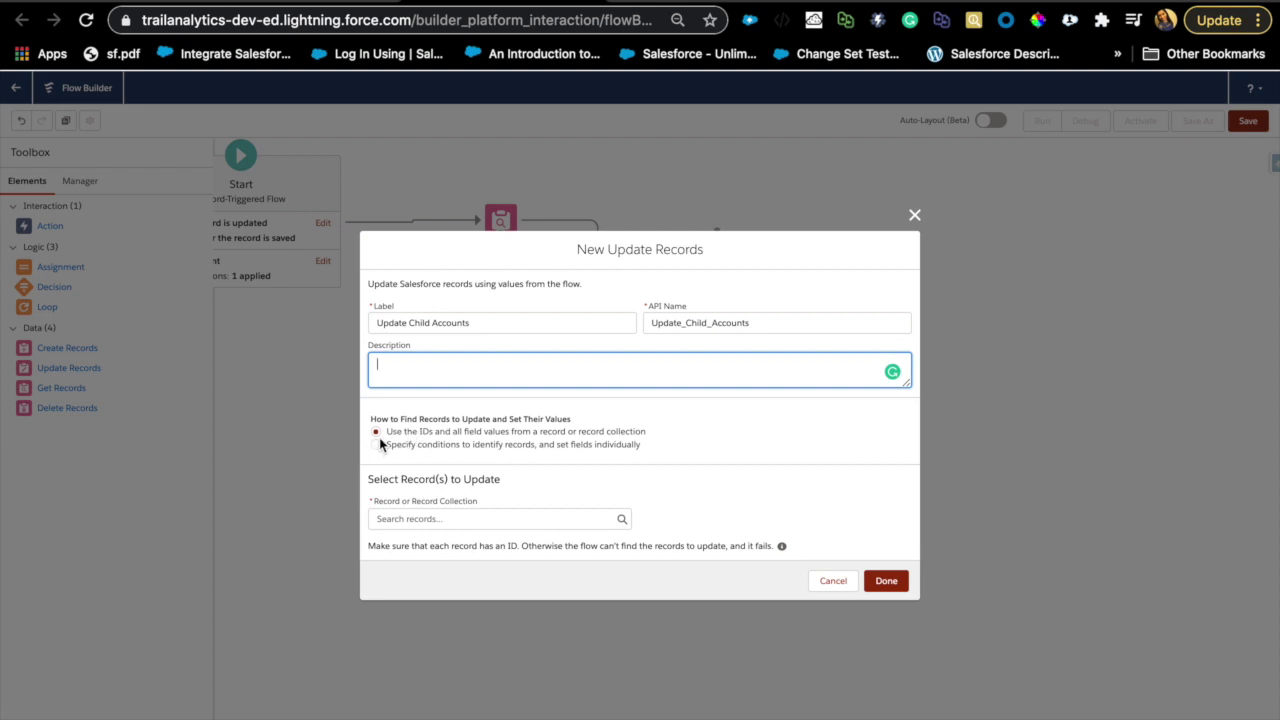
click(508, 519)
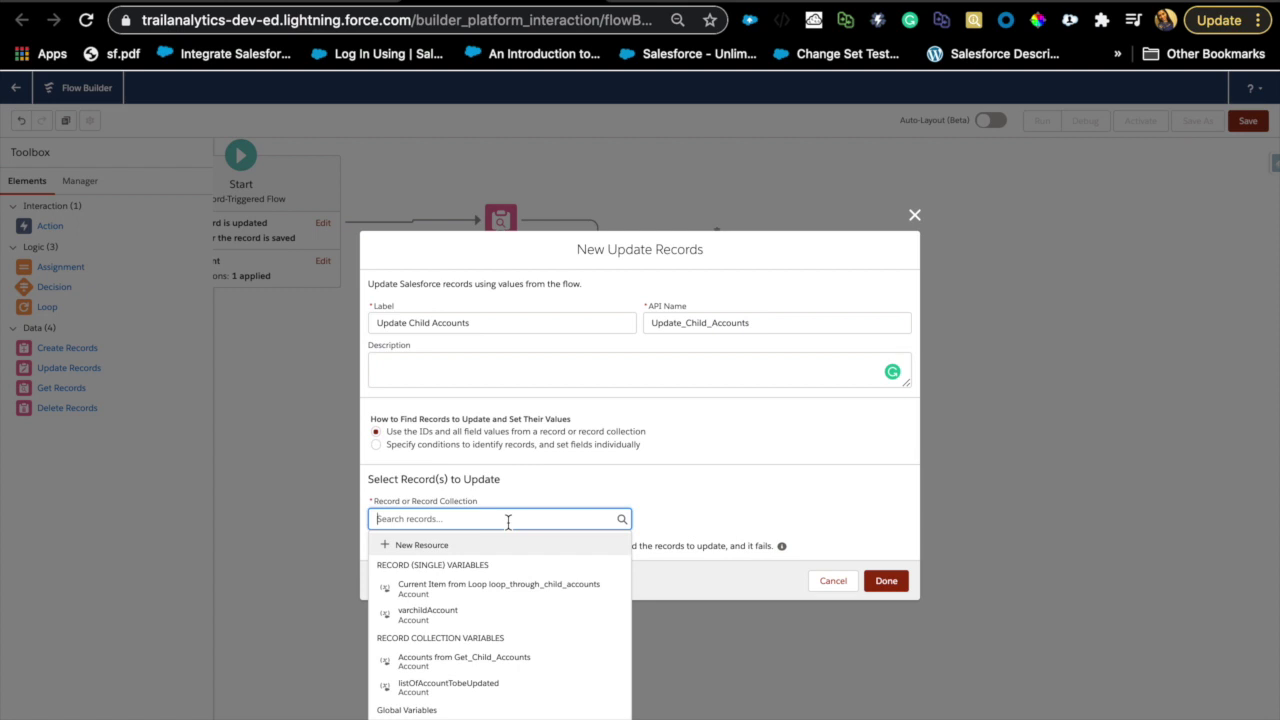
text(list)
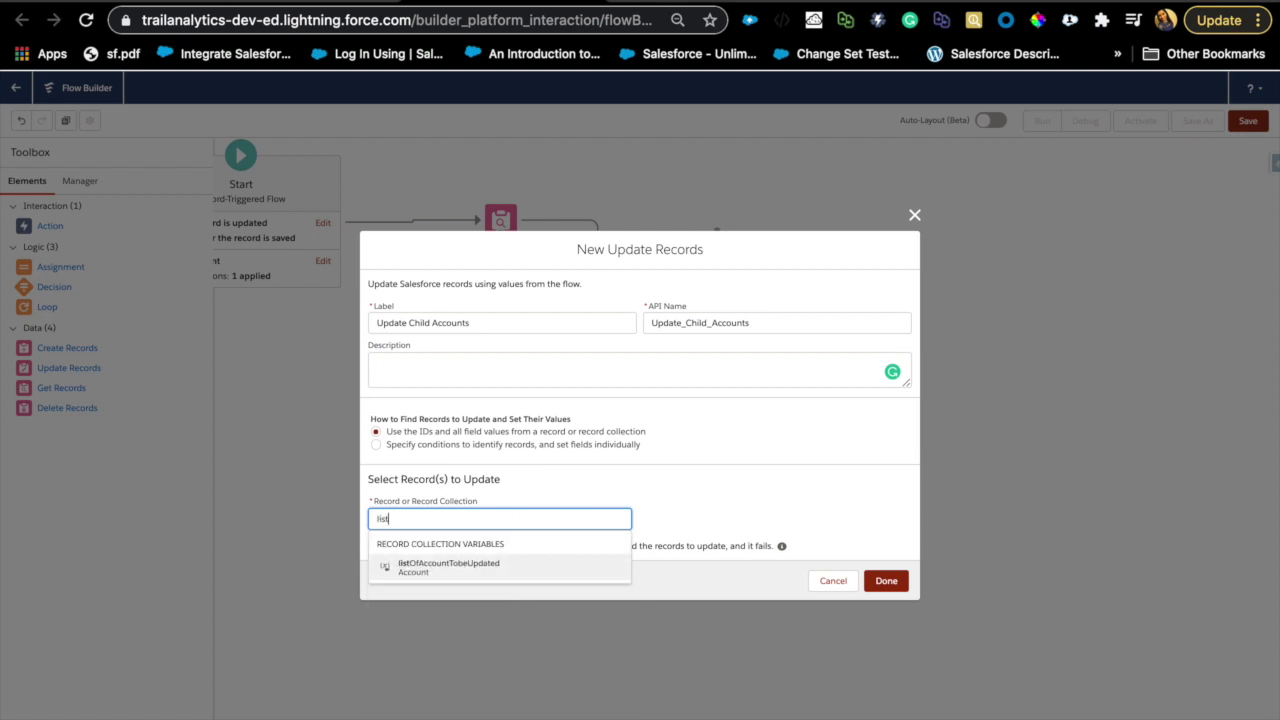
click(496, 570)
click(884, 582)
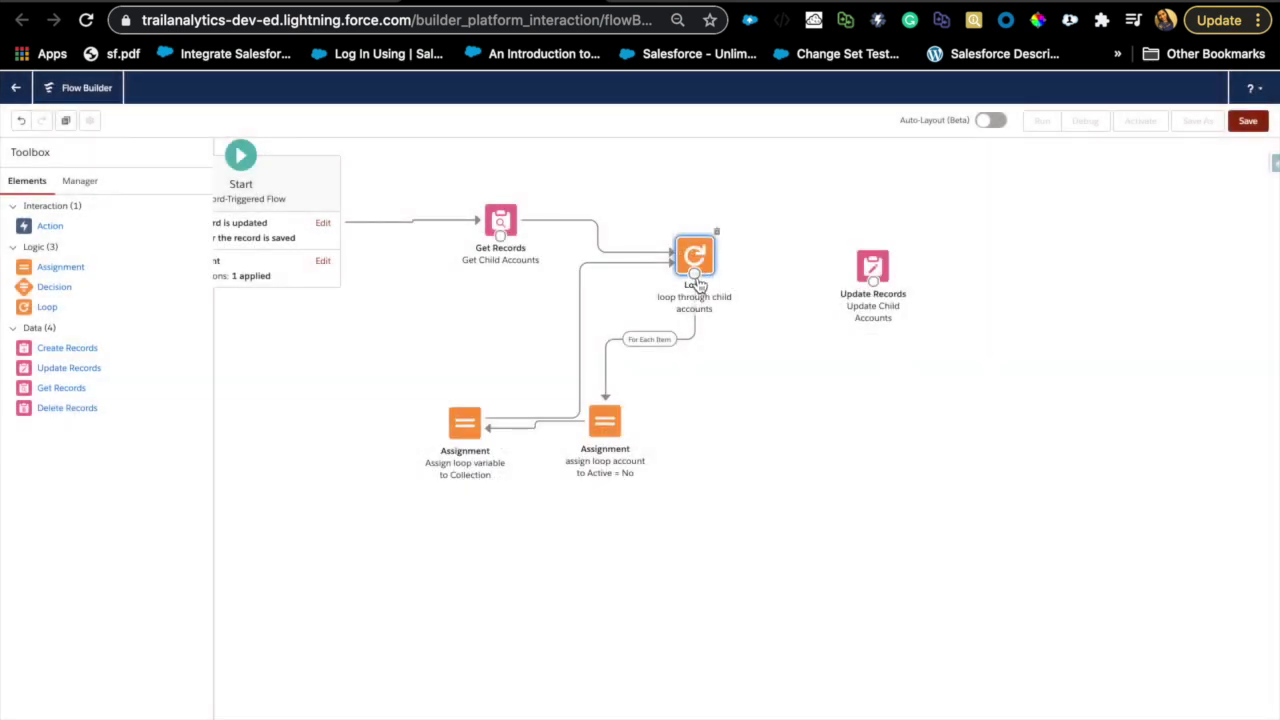
drag(694, 272, 873, 268)
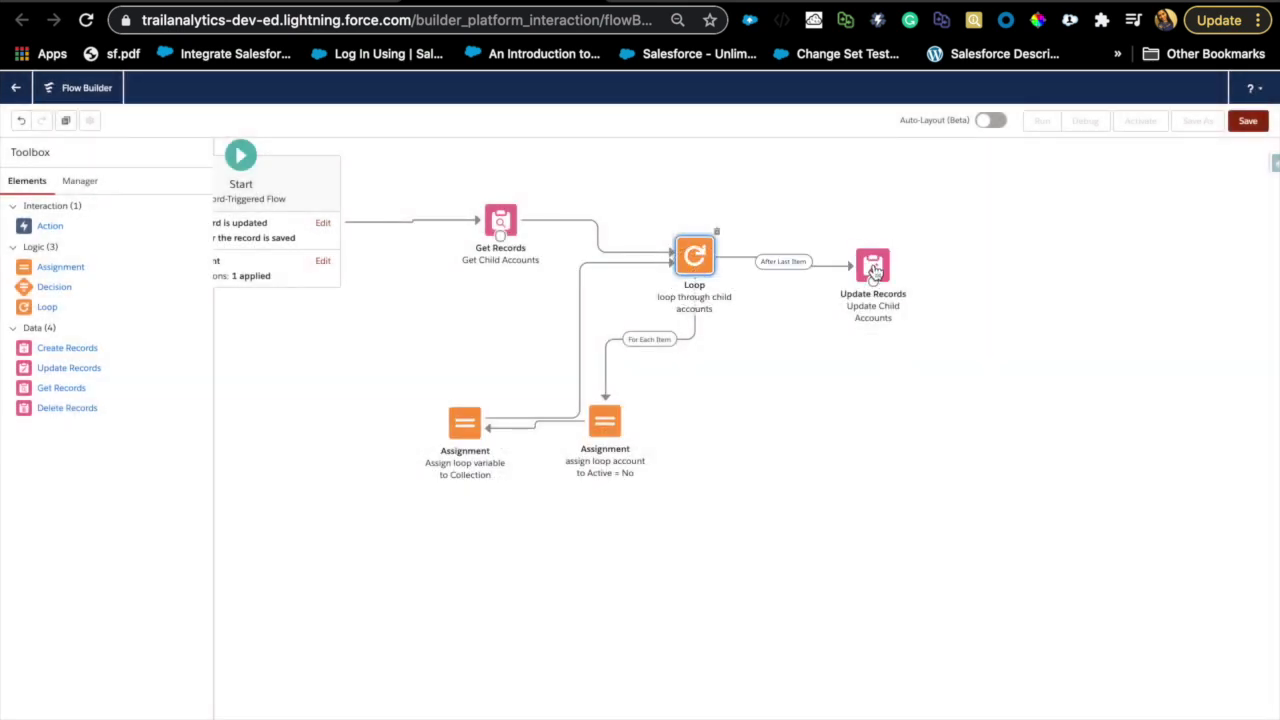
Save the flow with the label "Account Hieracarhy example" and activate it
click(1236, 123)
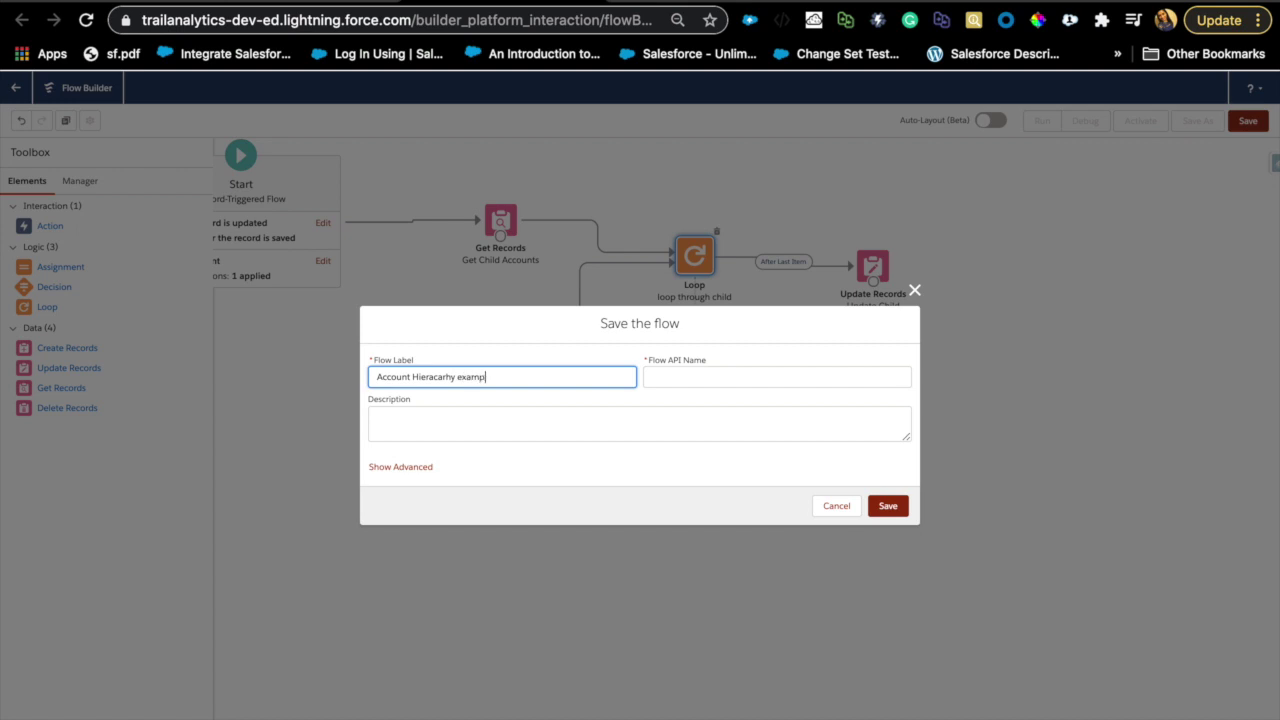
click(715, 377)
click(559, 442)
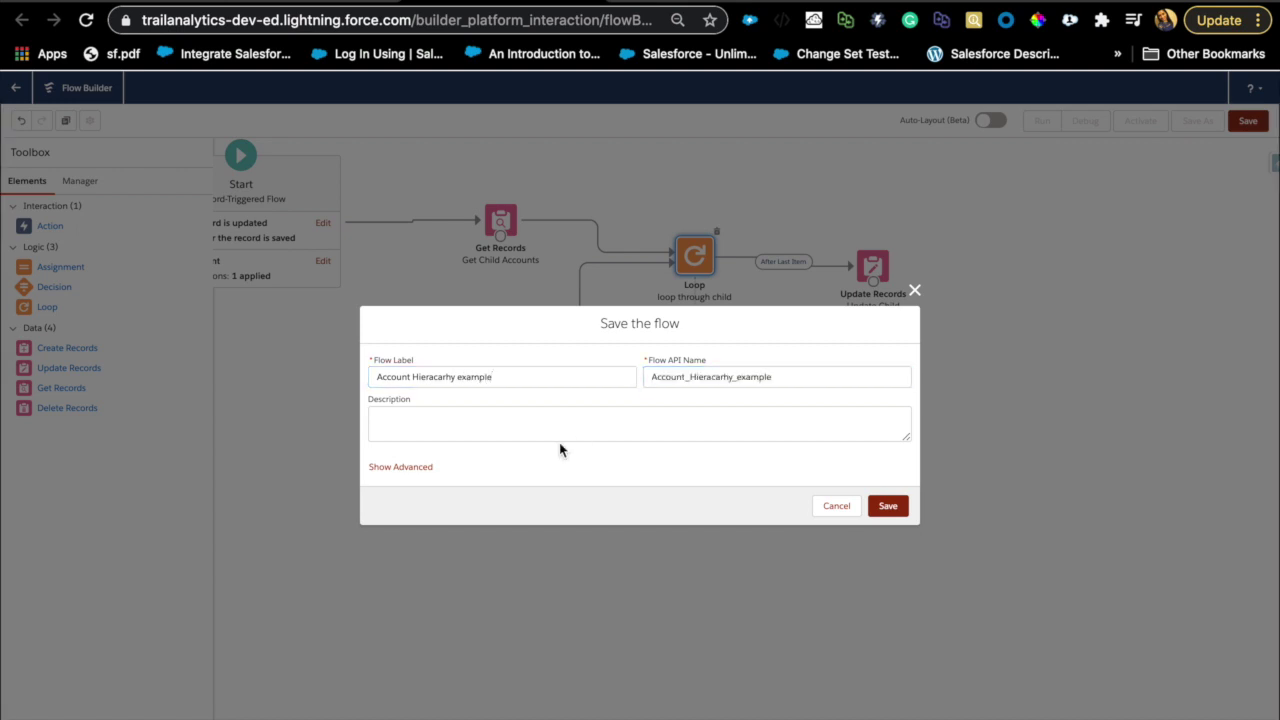
click(886, 507)
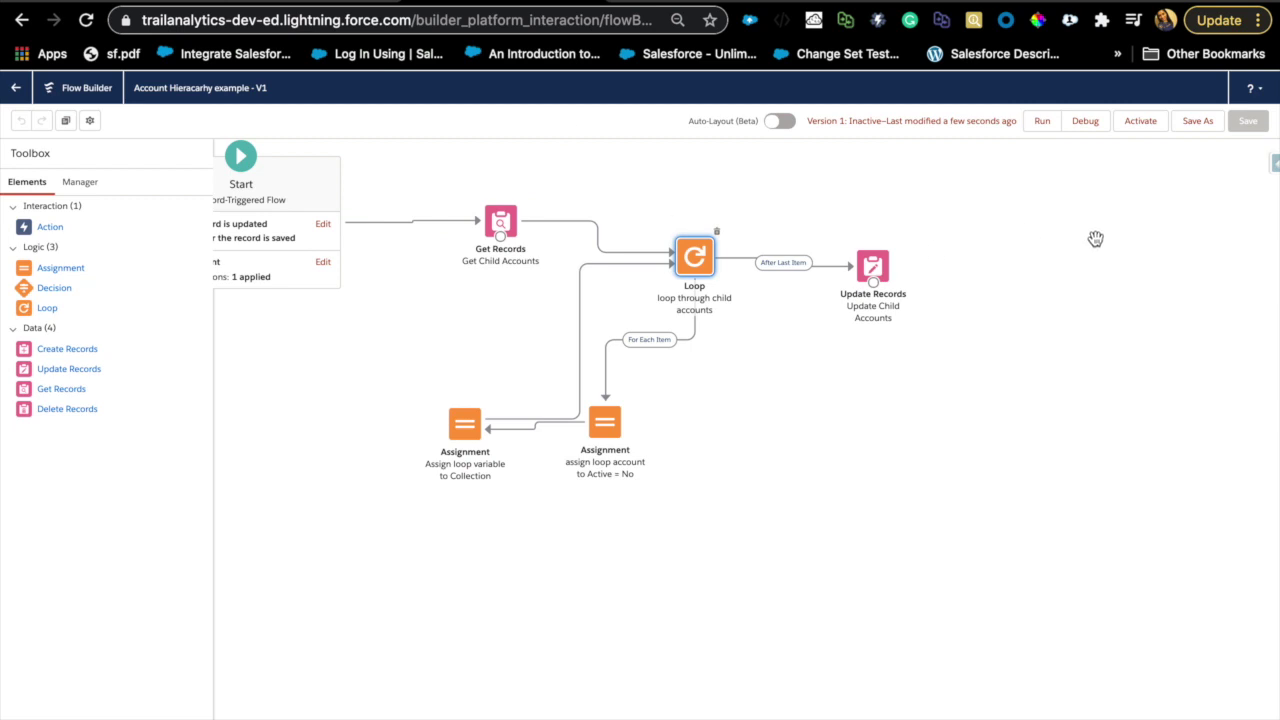
click(1142, 121)
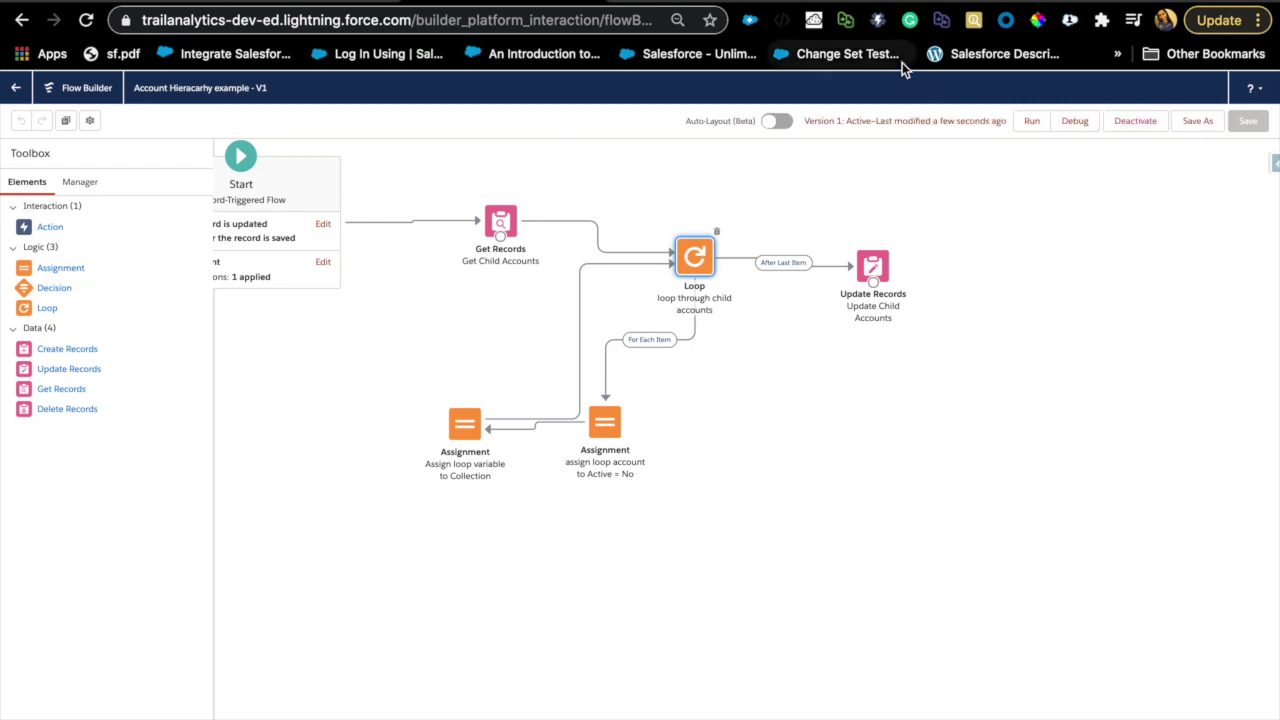
Open the Child 1 account from the Pyramid Construction Inc. account hierarchy and change its Active field
click(866, 5)
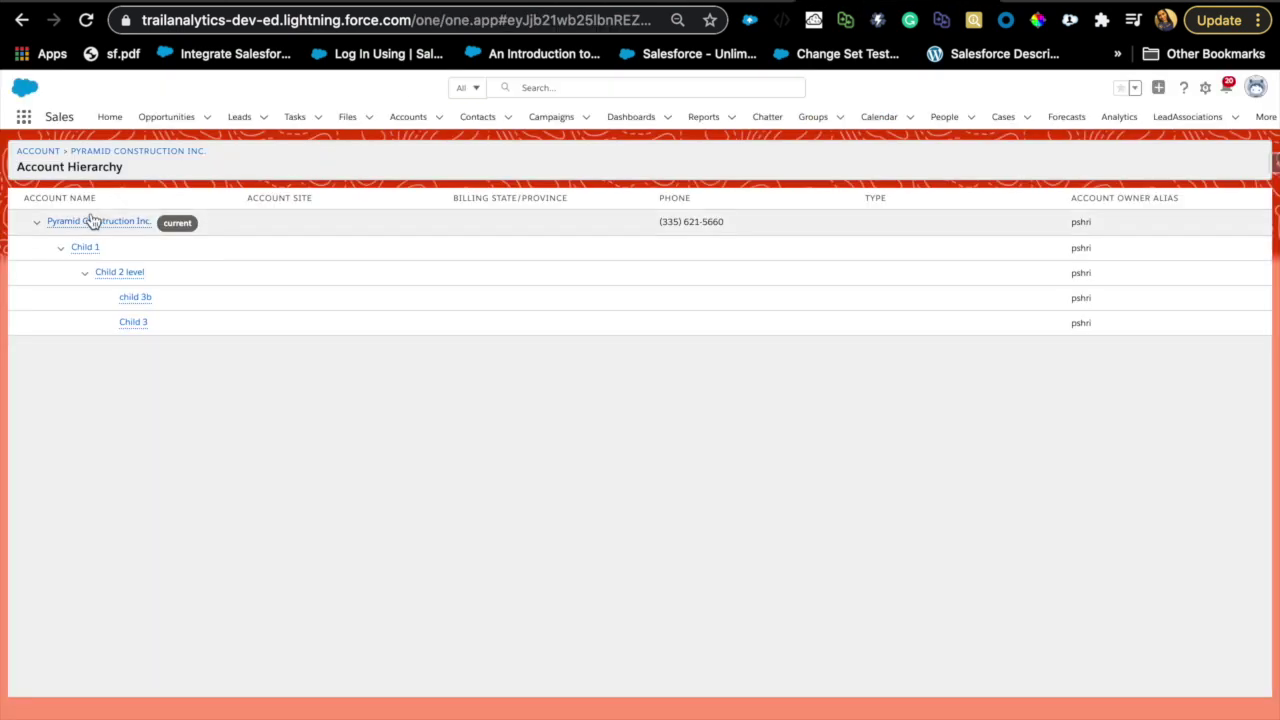
click(88, 247)
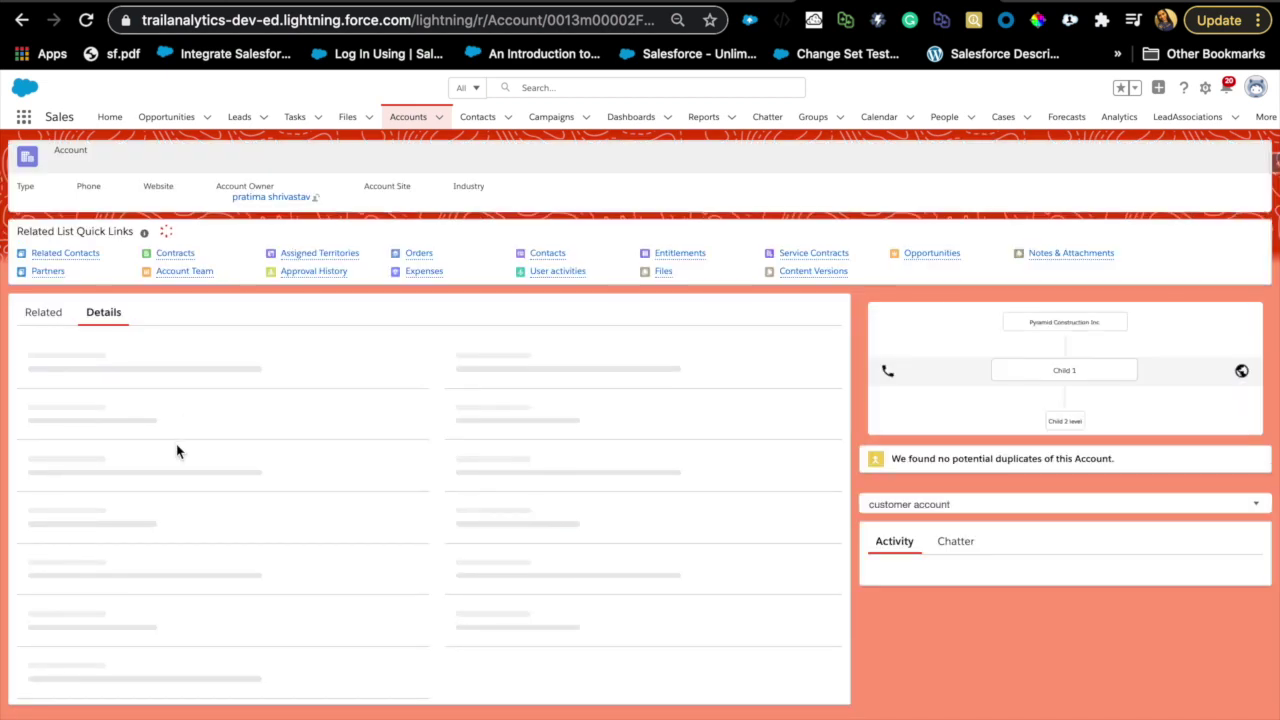
scroll(177, 450, down, 5)
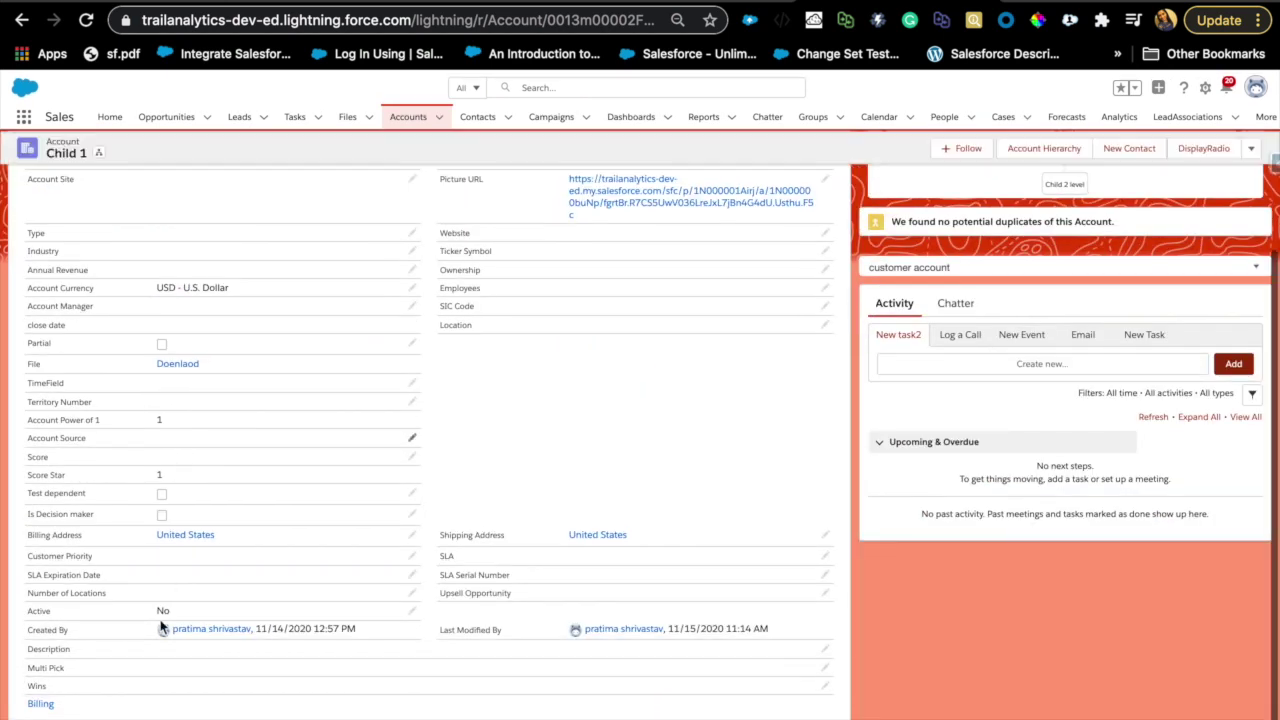
click(413, 611)
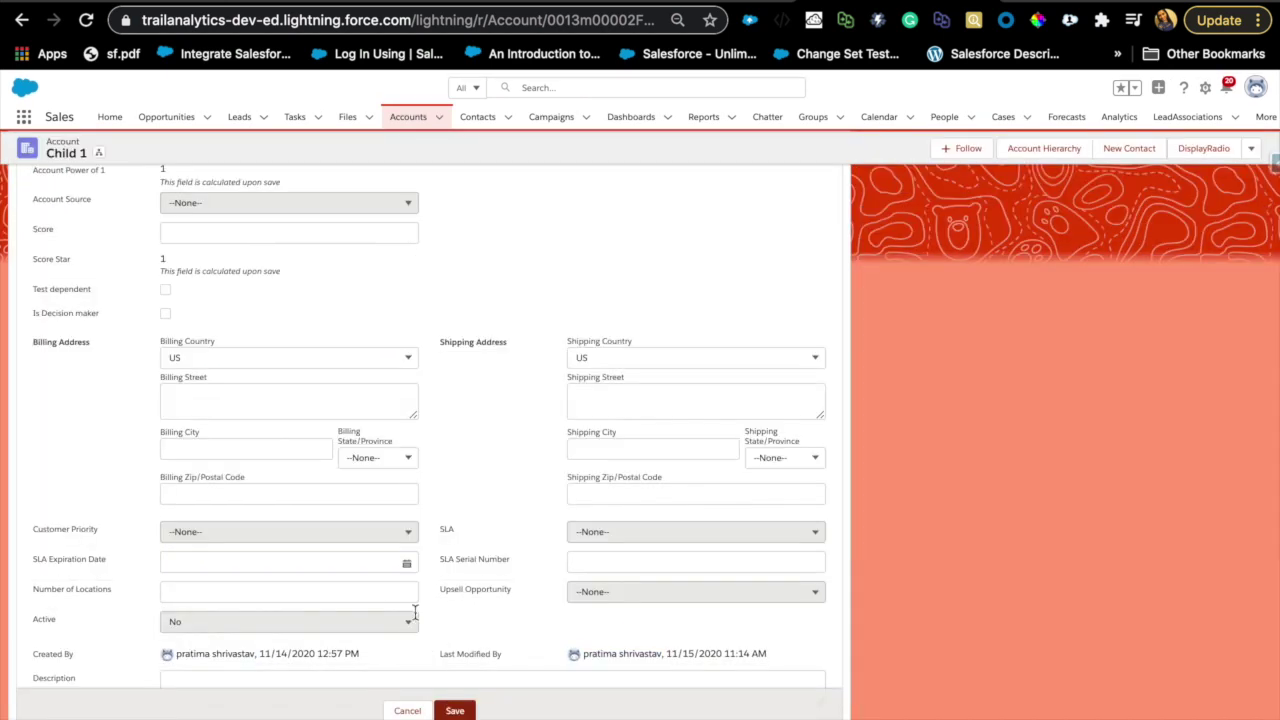
click(392, 622)
click(280, 686)
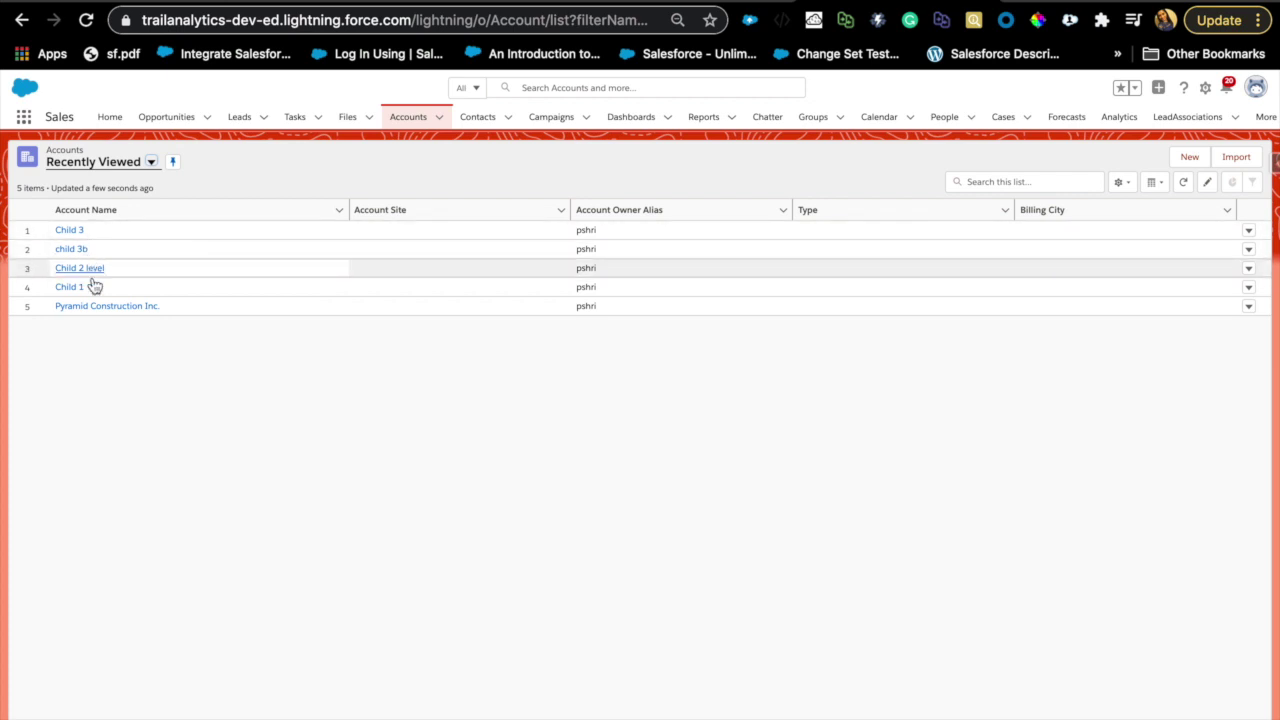
Examine the Child 3 account's details and return to the recently viewed accounts list
click(72, 233)
scroll(220, 614, down, 3)
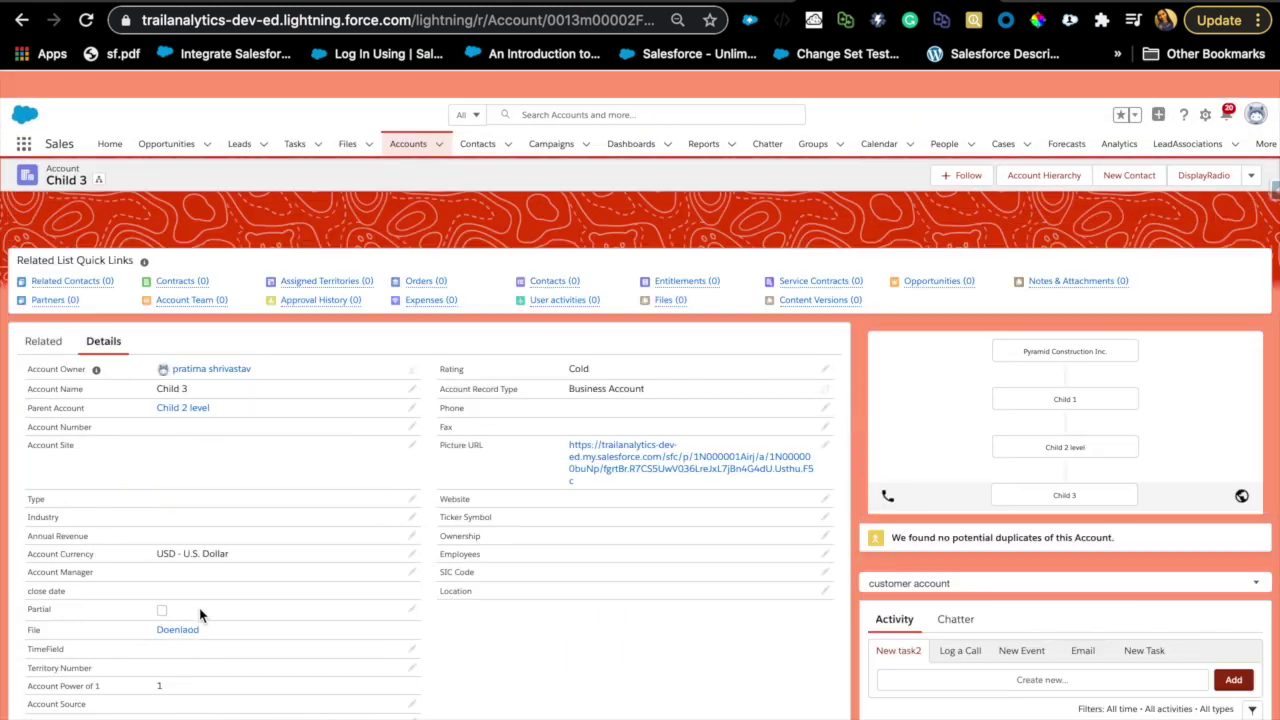
scroll(200, 614, down, 1)
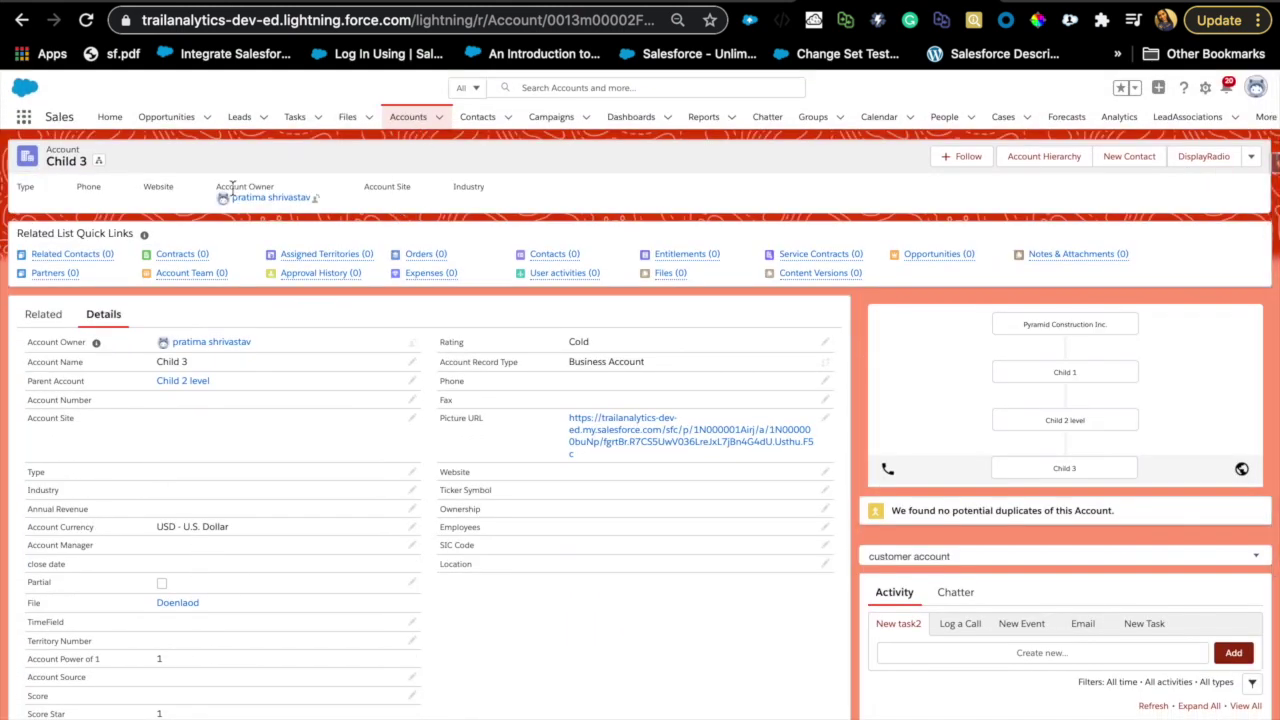
click(408, 119)
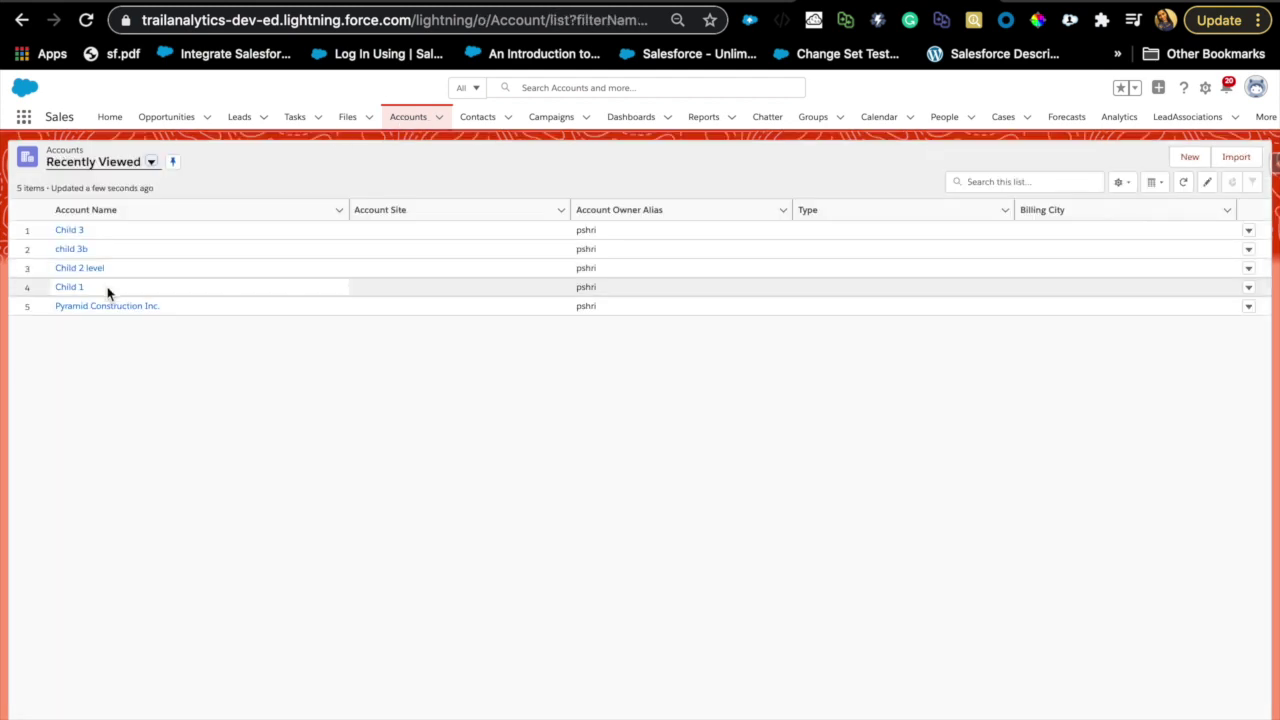
Open the Pyramid Construction Inc. account, set its Active field to No and save the record
click(100, 307)
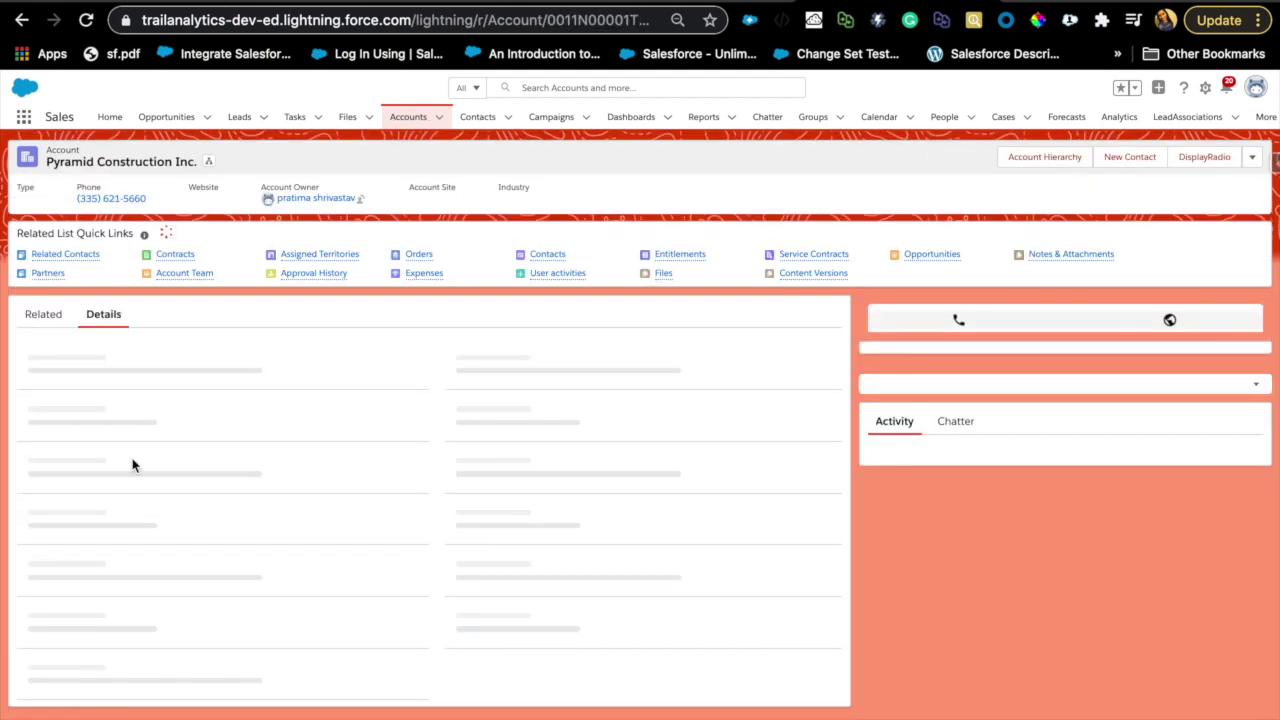
scroll(132, 465, down, 3)
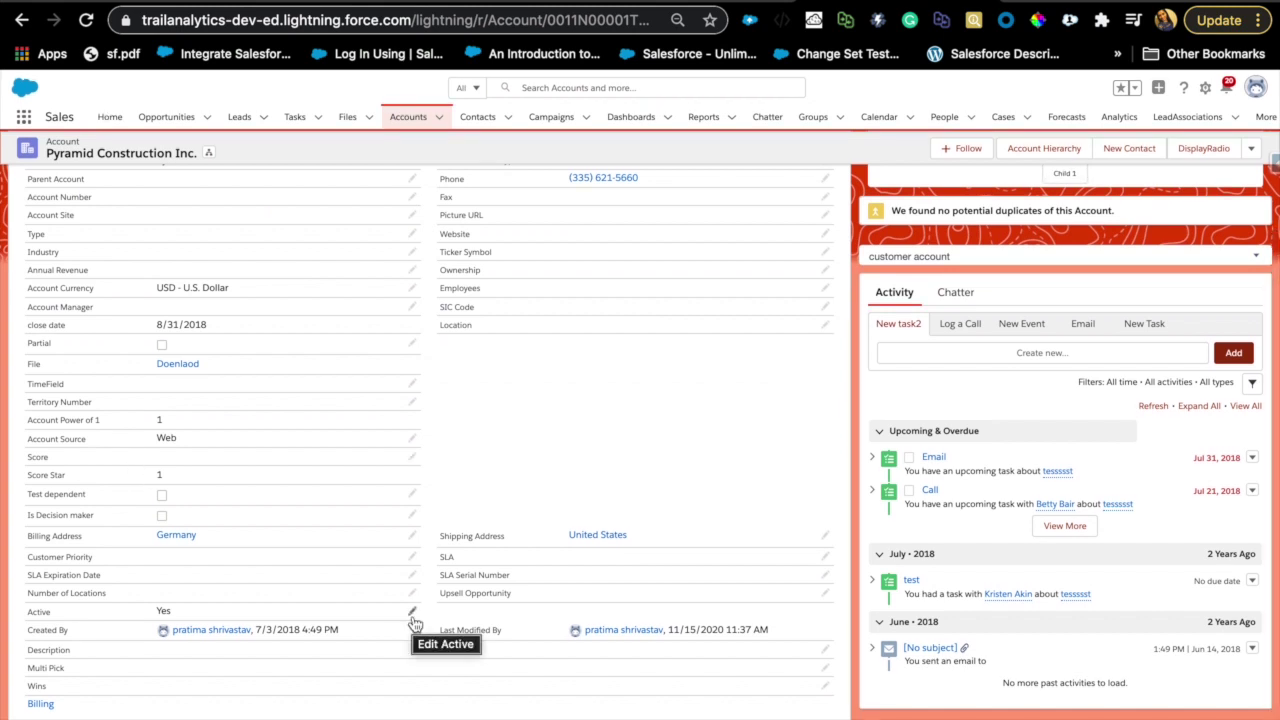
click(411, 613)
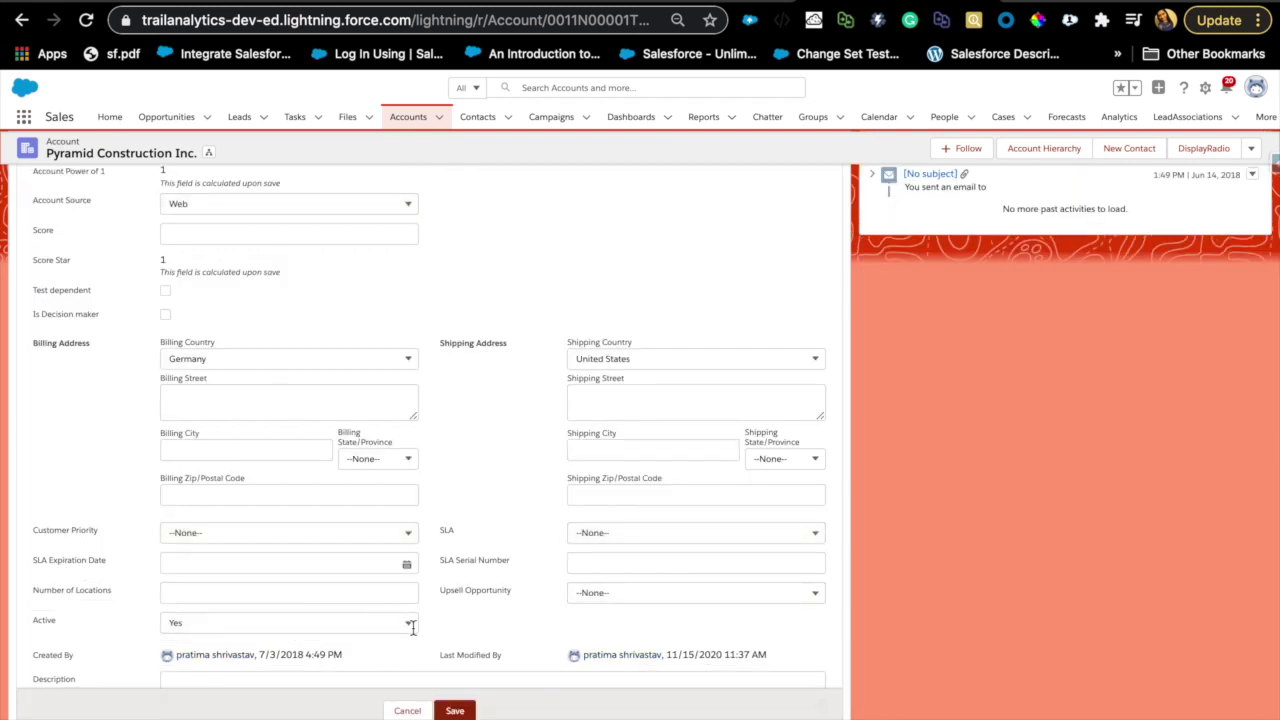
click(410, 622)
click(287, 673)
click(455, 711)
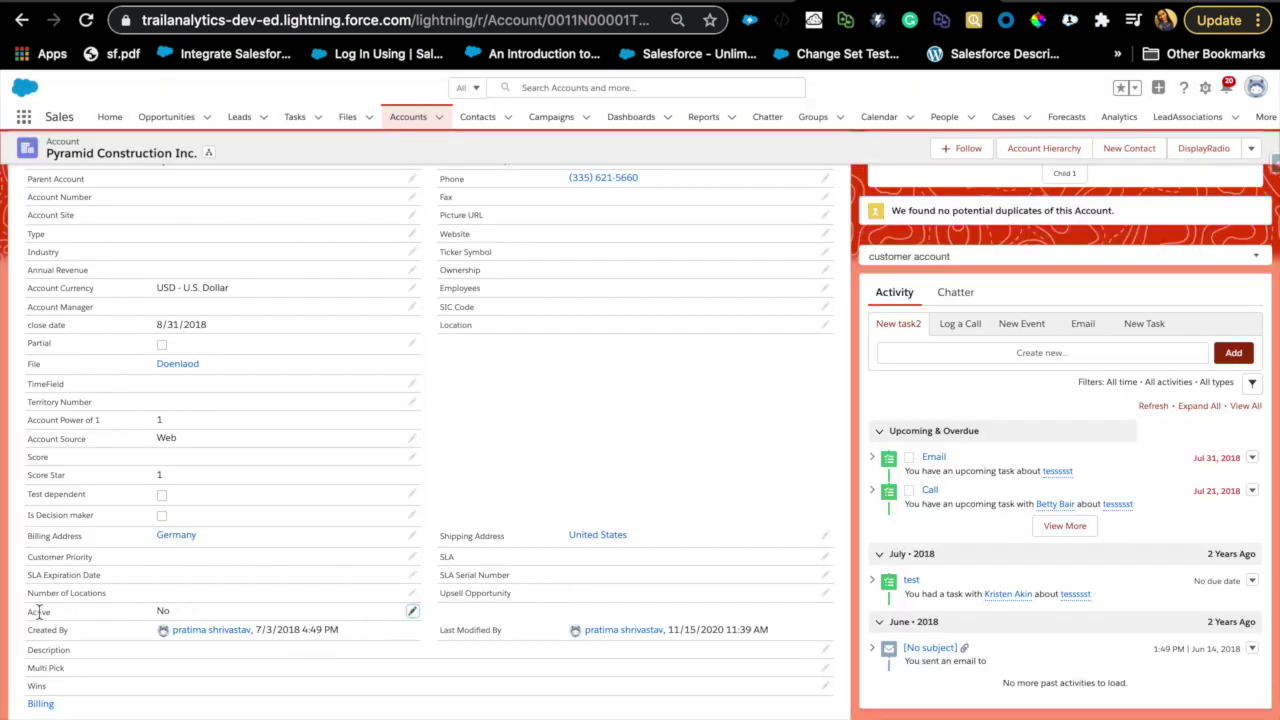
Open the Child 1 account from the Pyramid Construction Inc. account hierarchy and check its Active field
scroll(334, 622, up, 3)
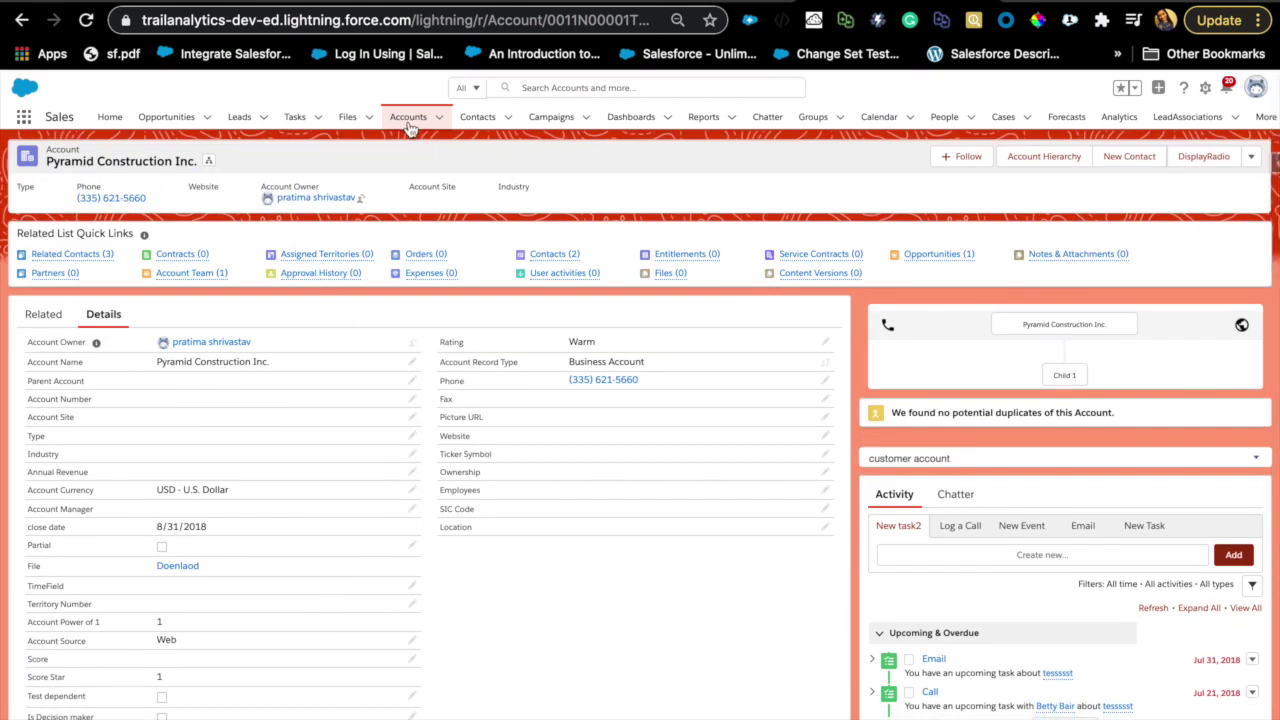
click(207, 162)
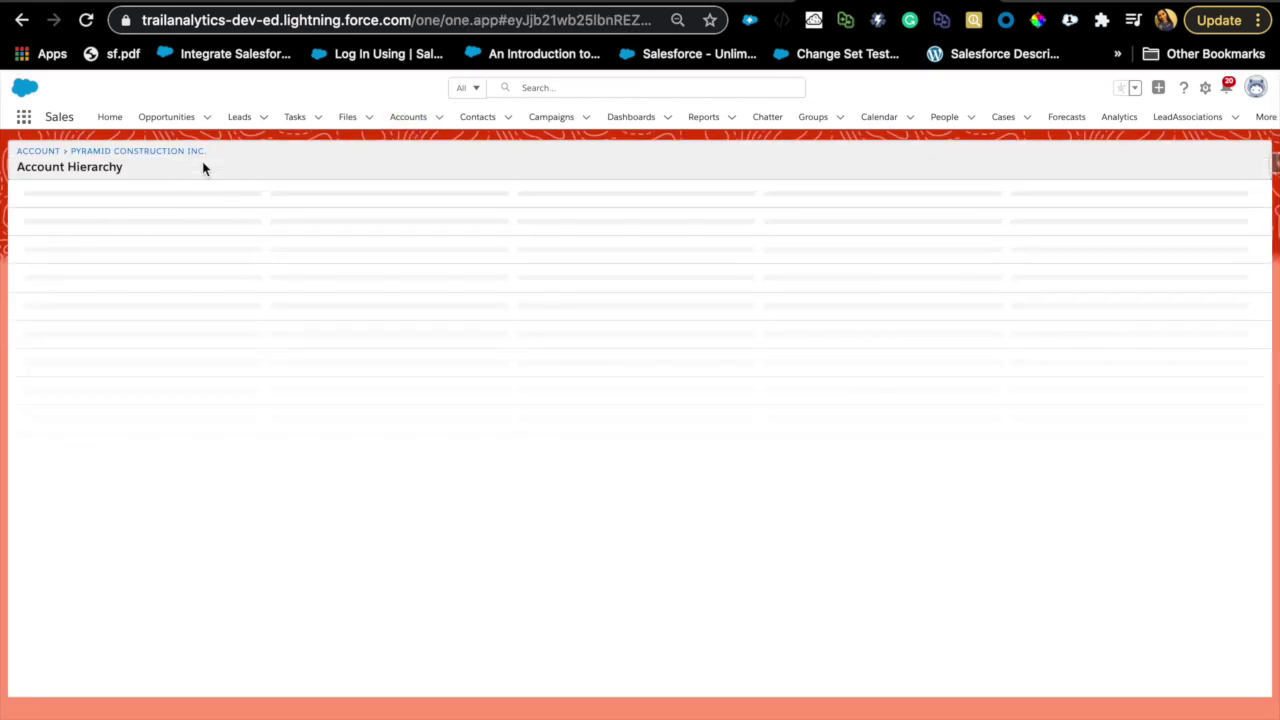
click(60, 250)
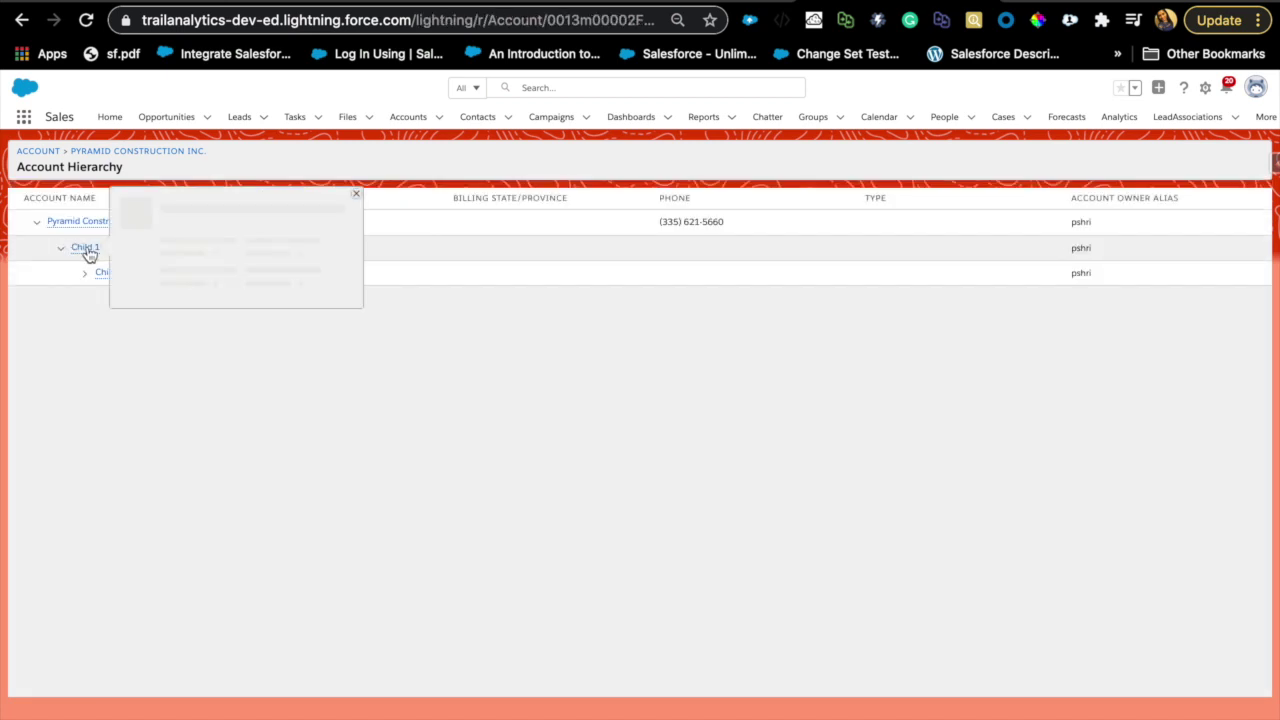
click(88, 250)
scroll(100, 571, down, 3)
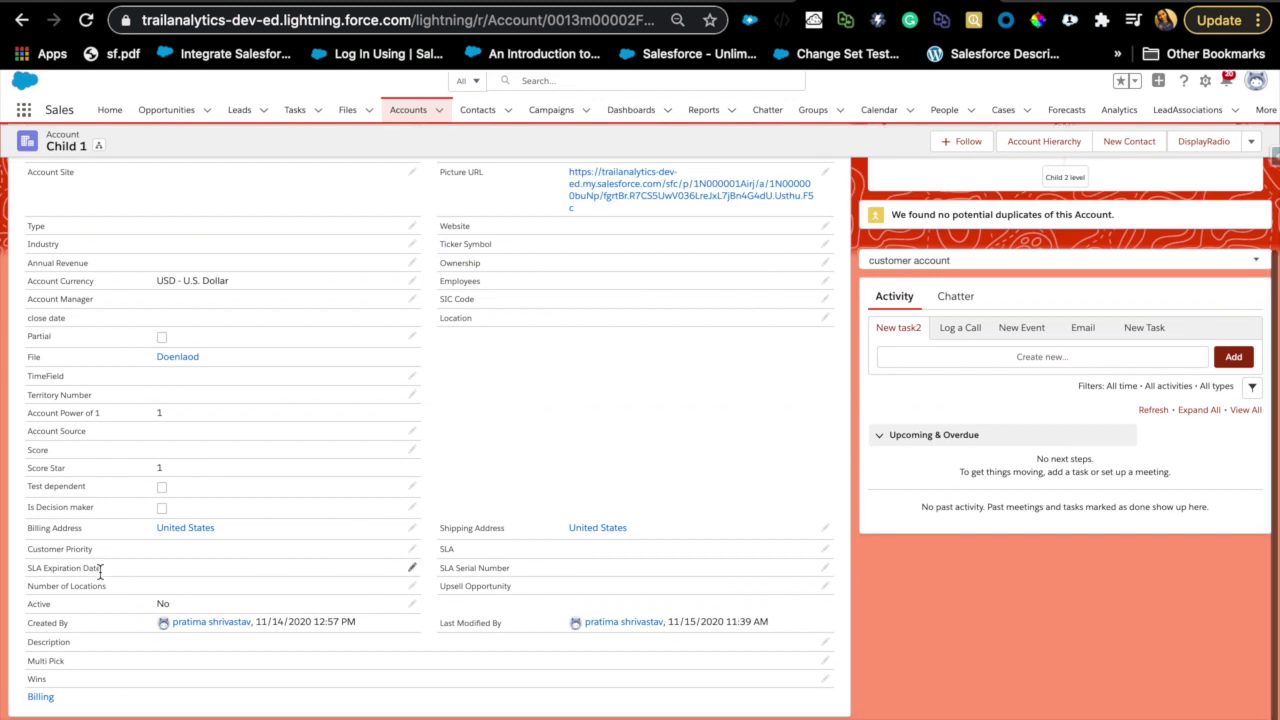
scroll(223, 645, up, 5)
Return to the account hierarchy, open the Child 2 level account and check its Active field
key(super+Left)
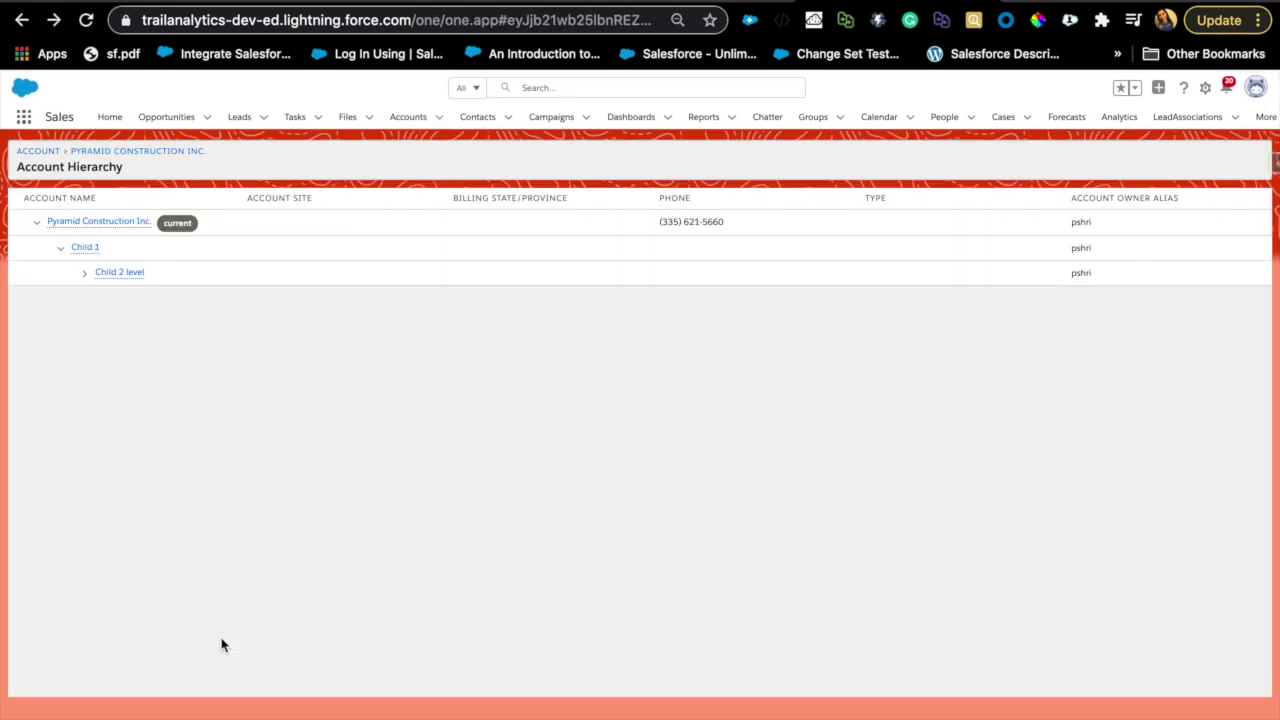
click(117, 275)
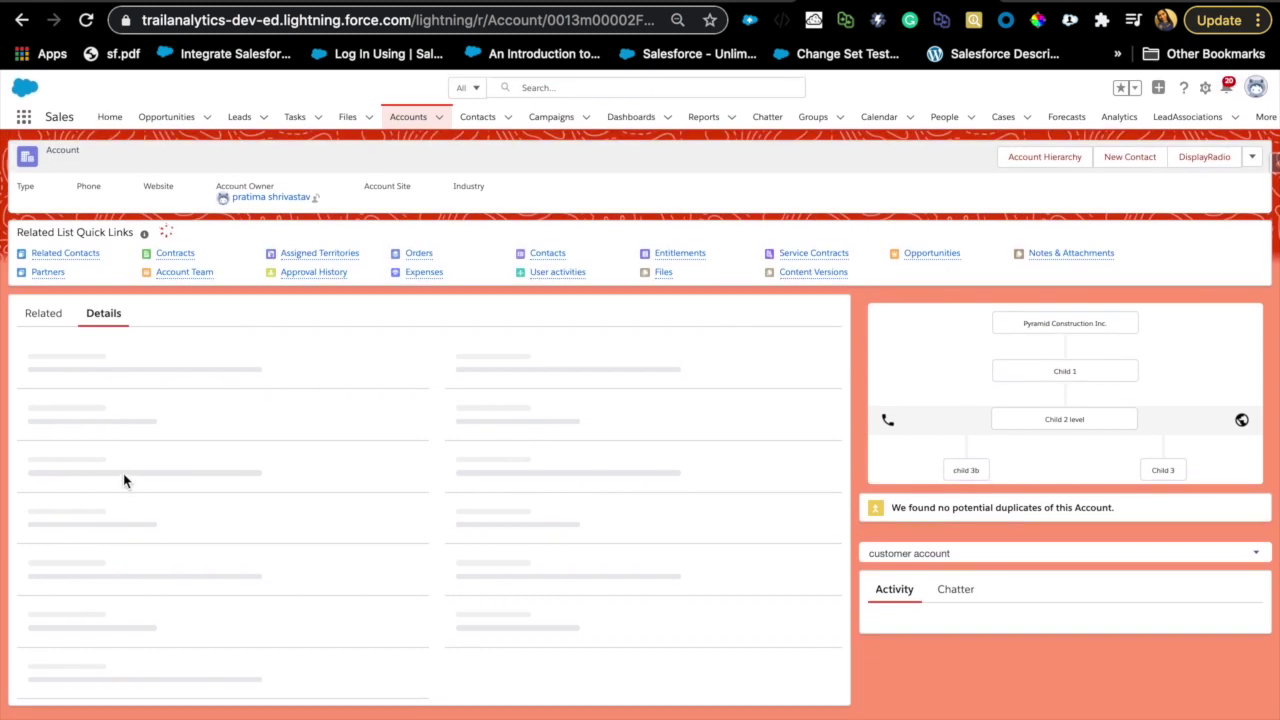
scroll(123, 473, down, 3)
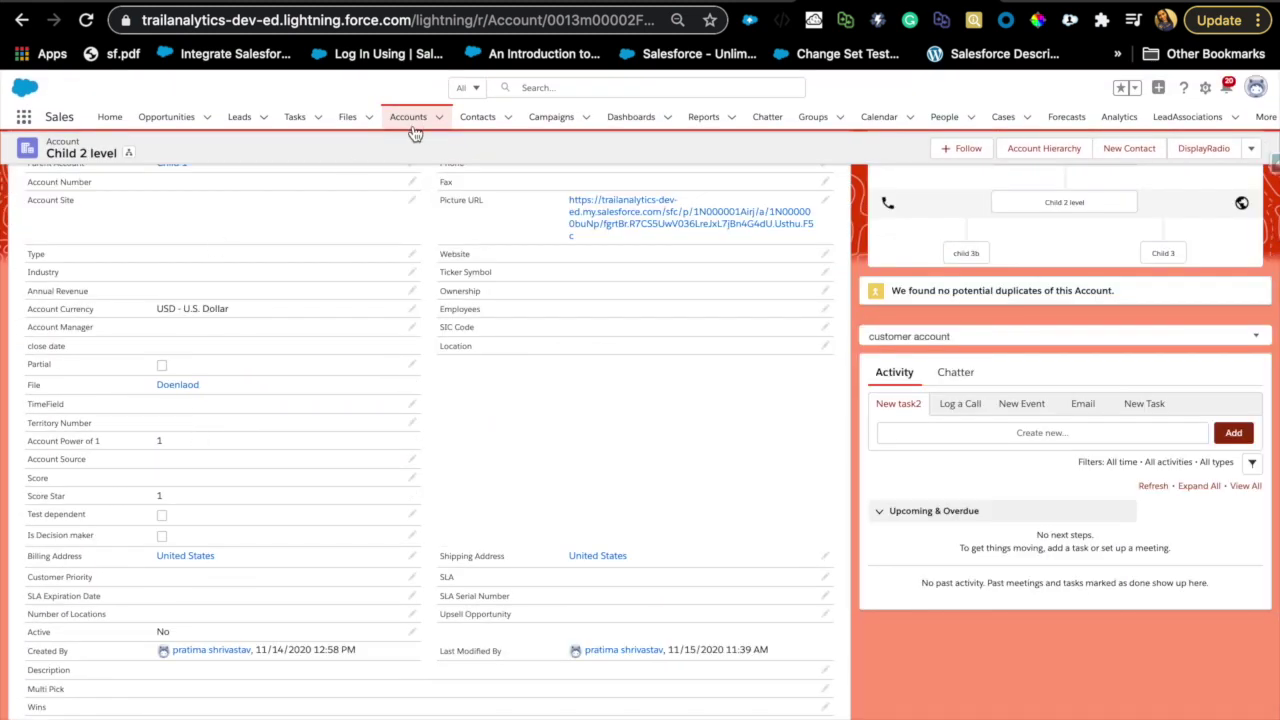
Open the Child 3 account from the accounts list, check its Active field, and return to the flow in Flow Builder
click(414, 131)
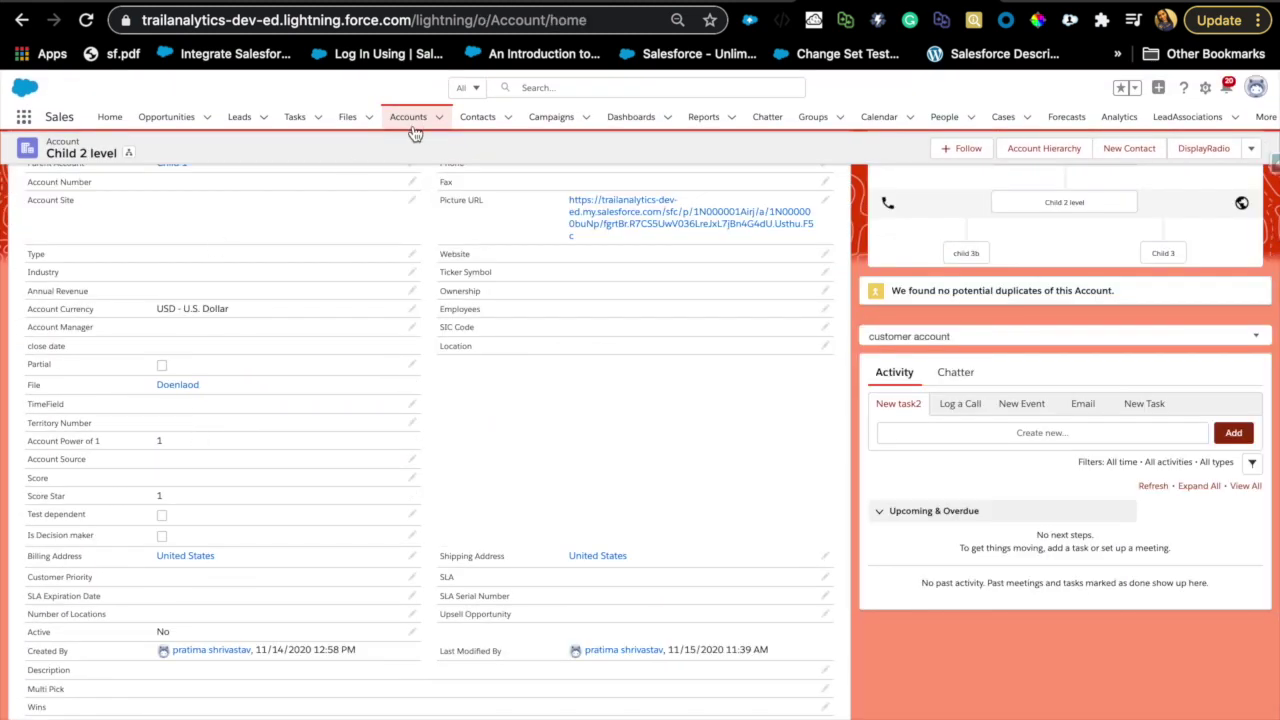
click(69, 287)
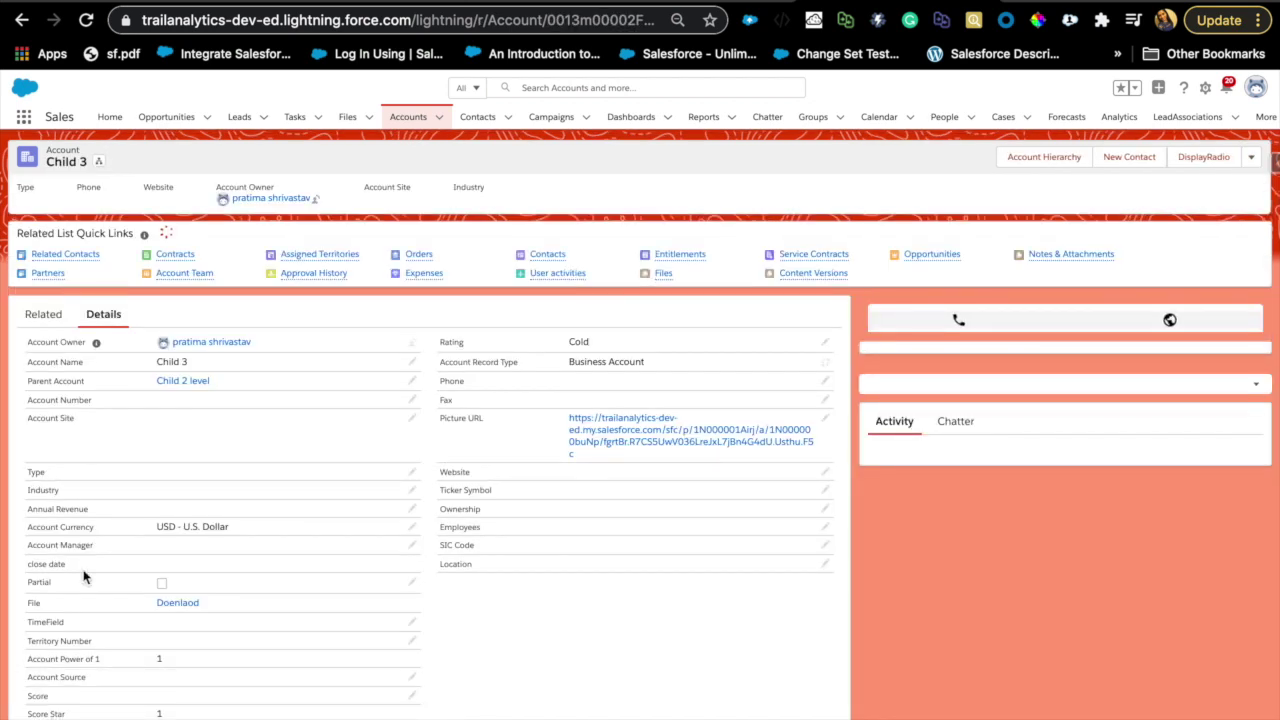
scroll(86, 571, down, 3)
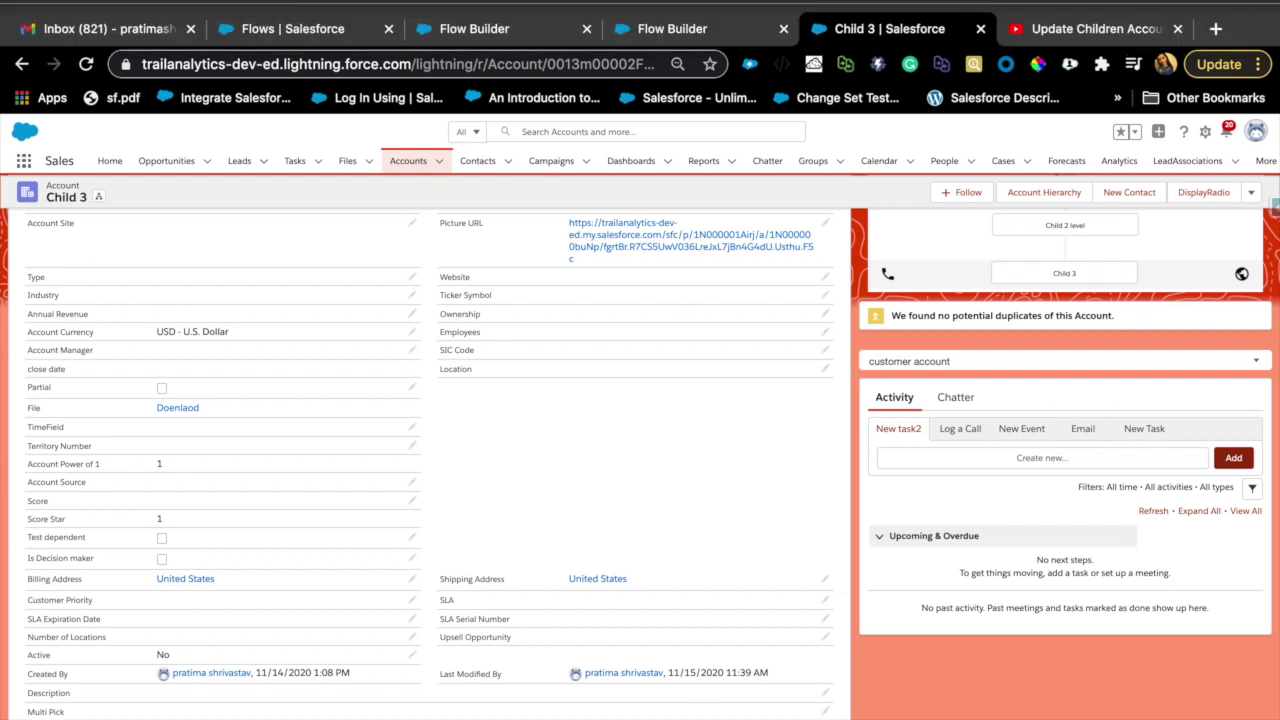
key(ctrl+Tab)
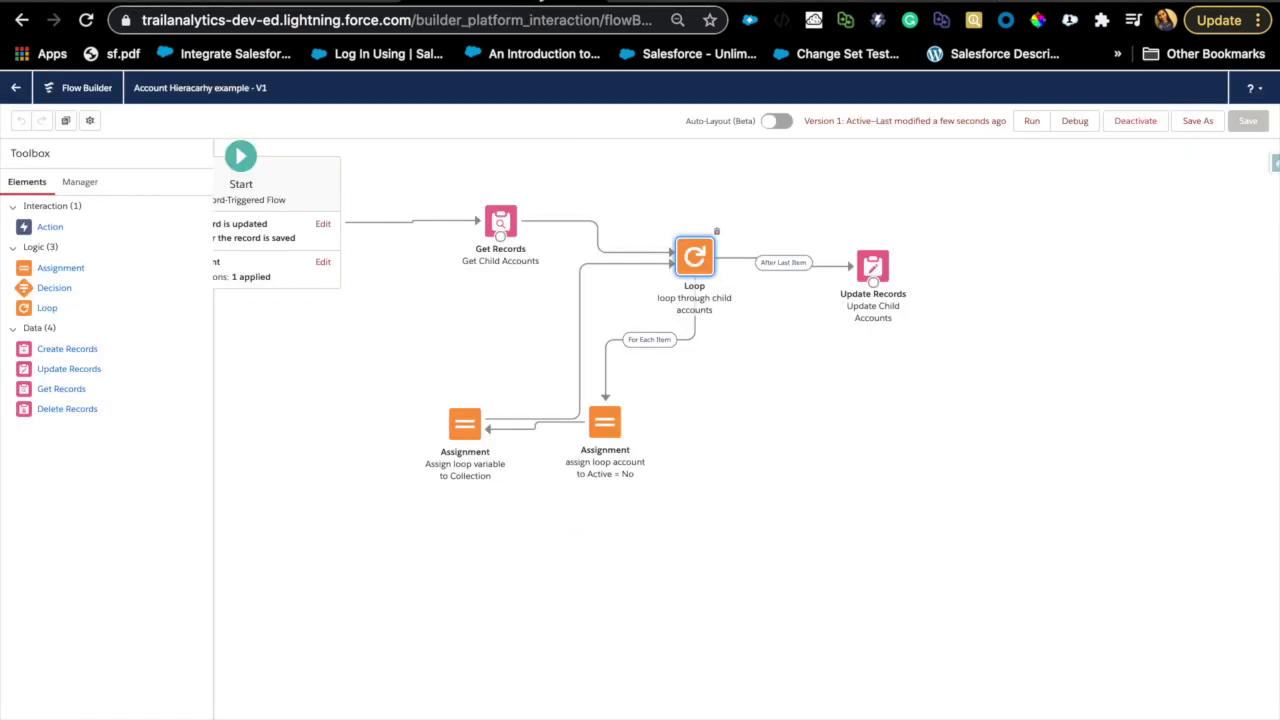